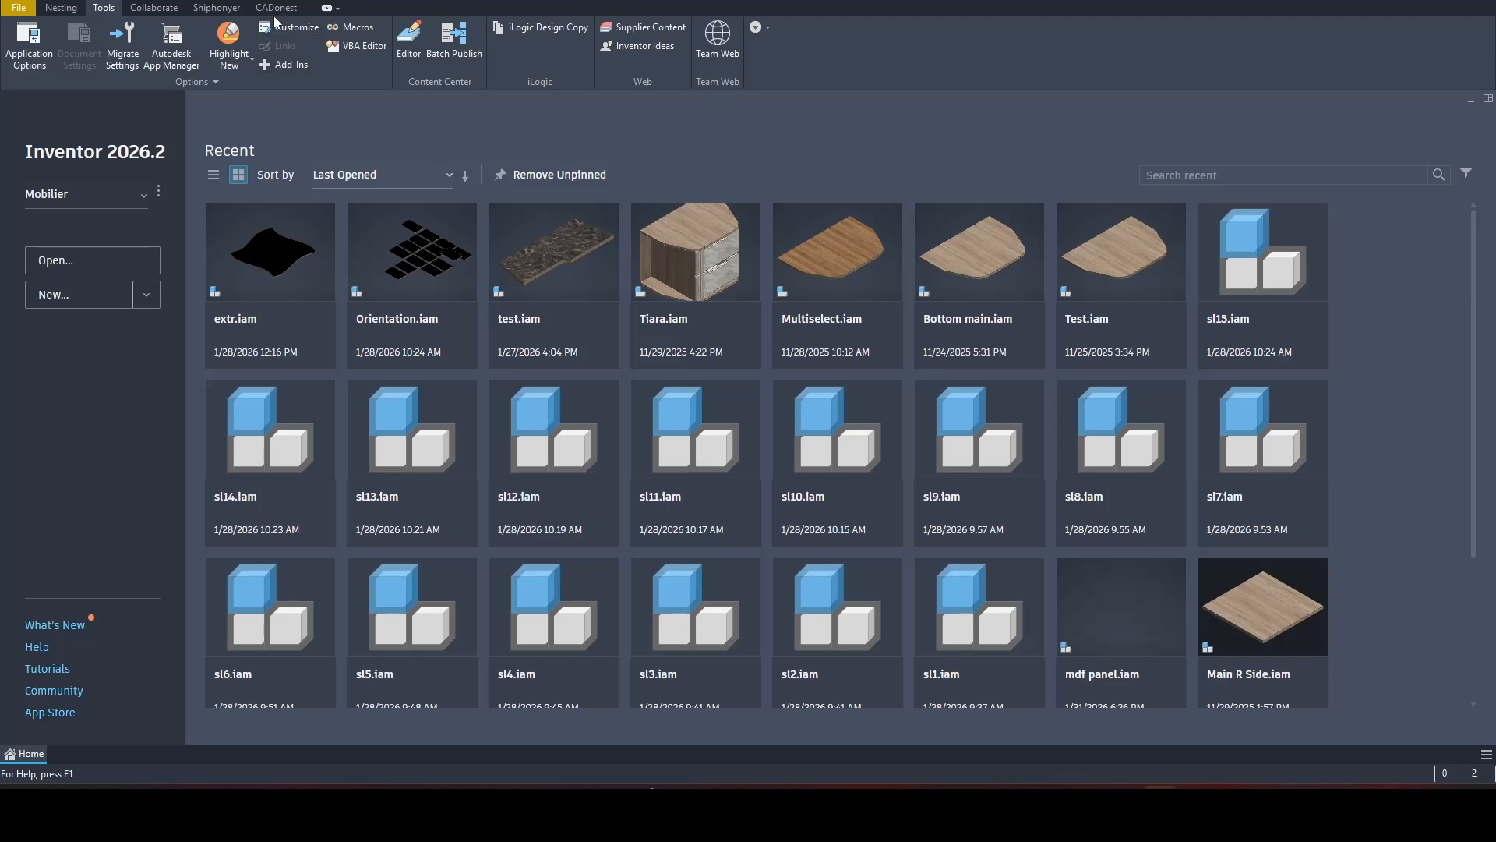
Step: Create a new Shiphonyer panel named "mdf panel"
left_click(218, 9)
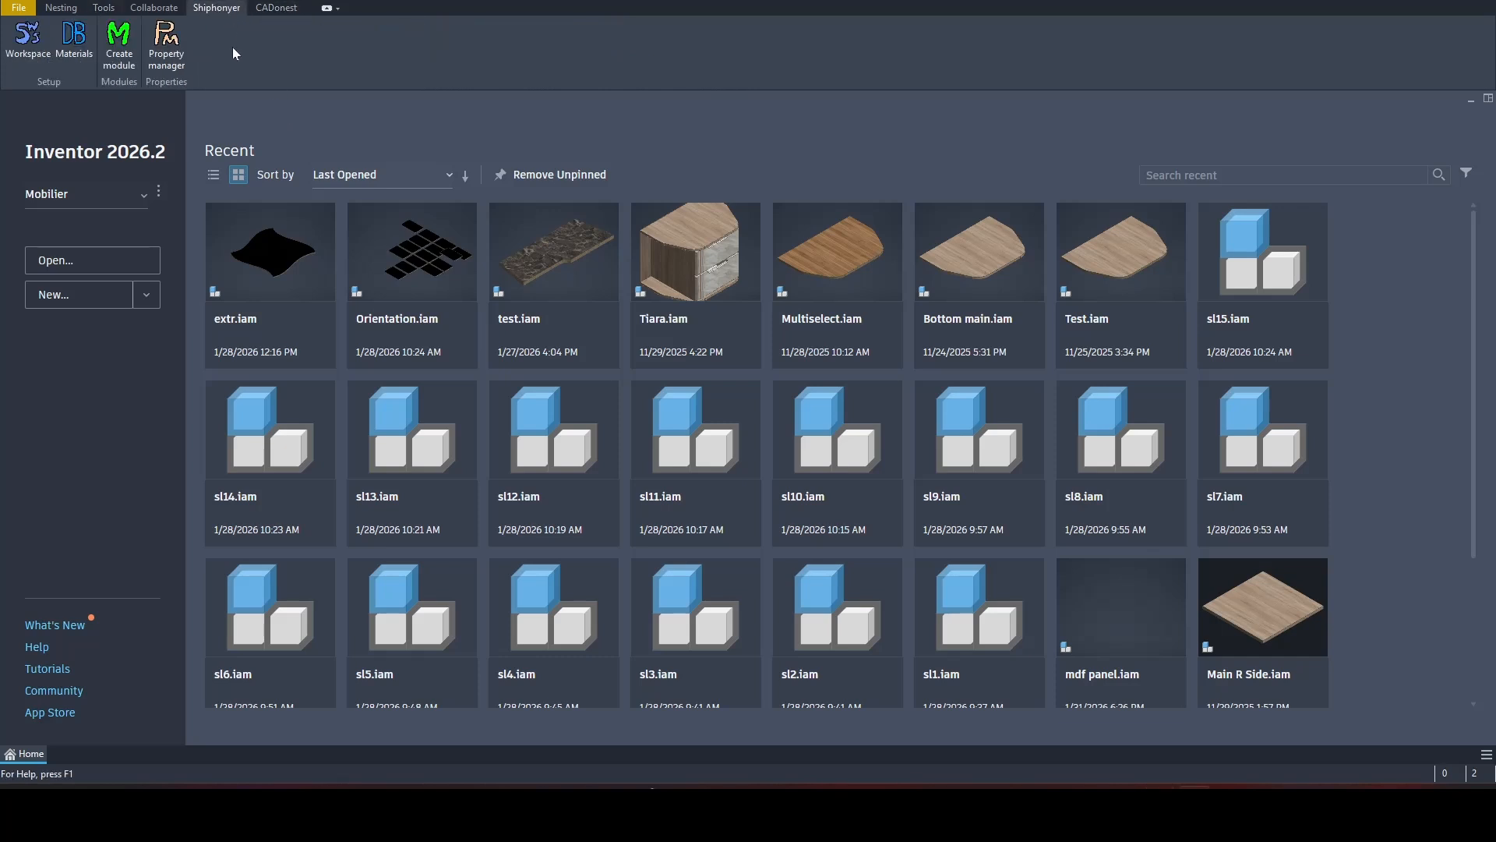
left_click(117, 41)
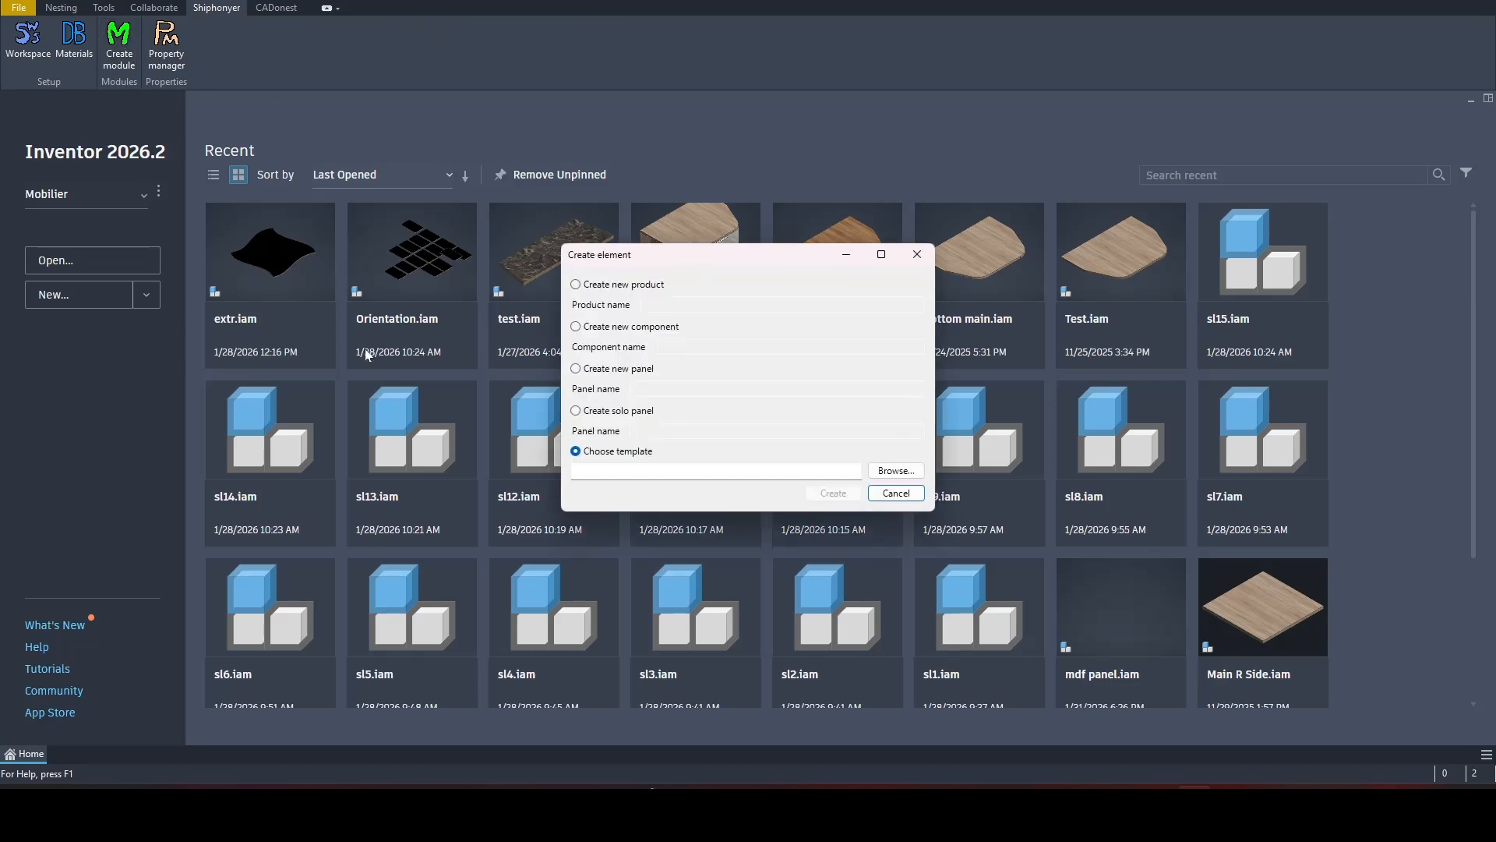
left_click(610, 371)
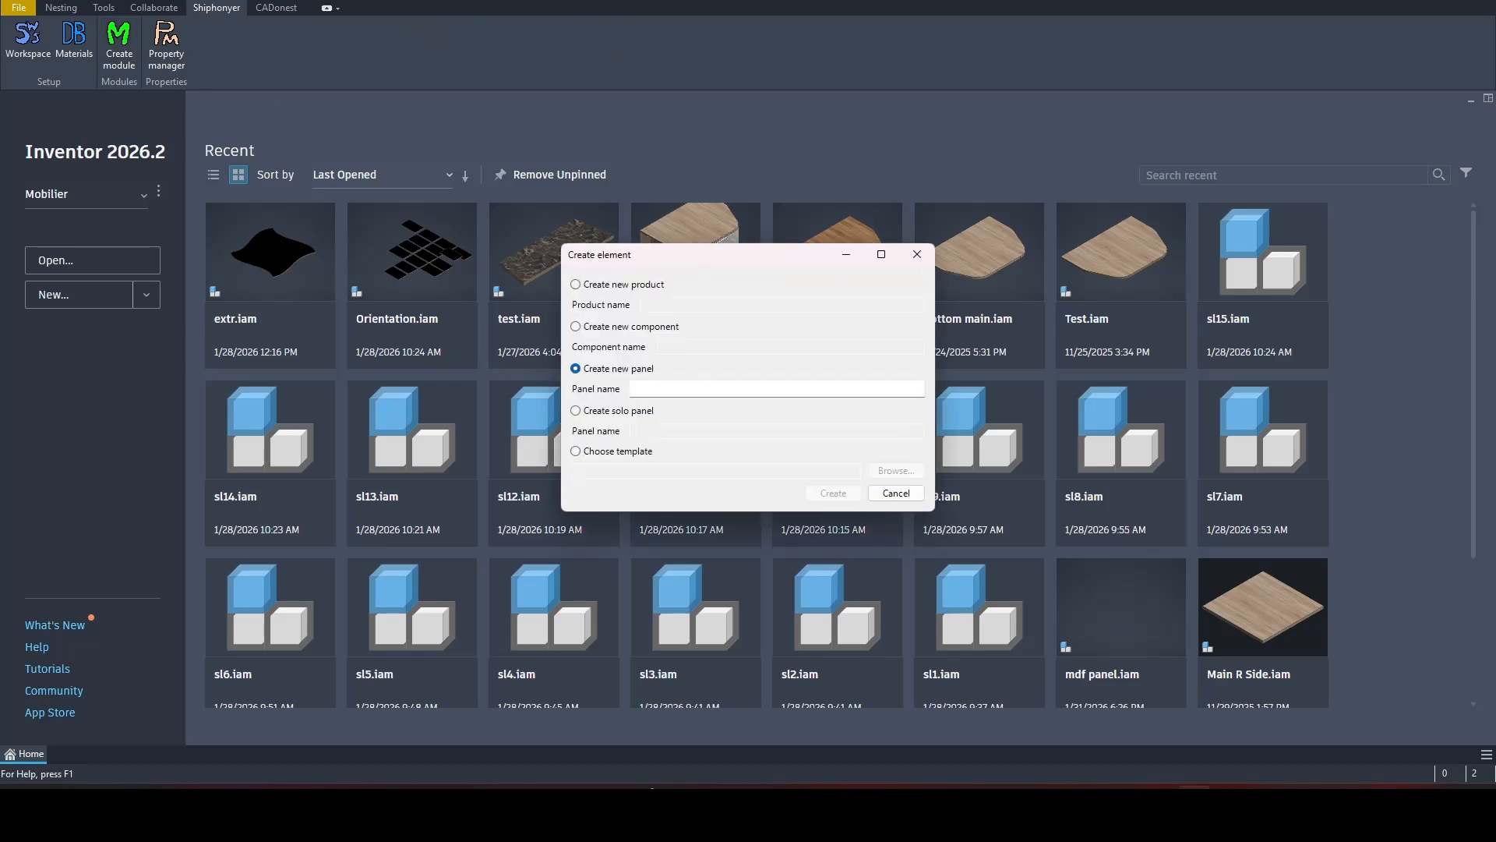
left_click(656, 389)
type("mdf panel")
left_click(833, 493)
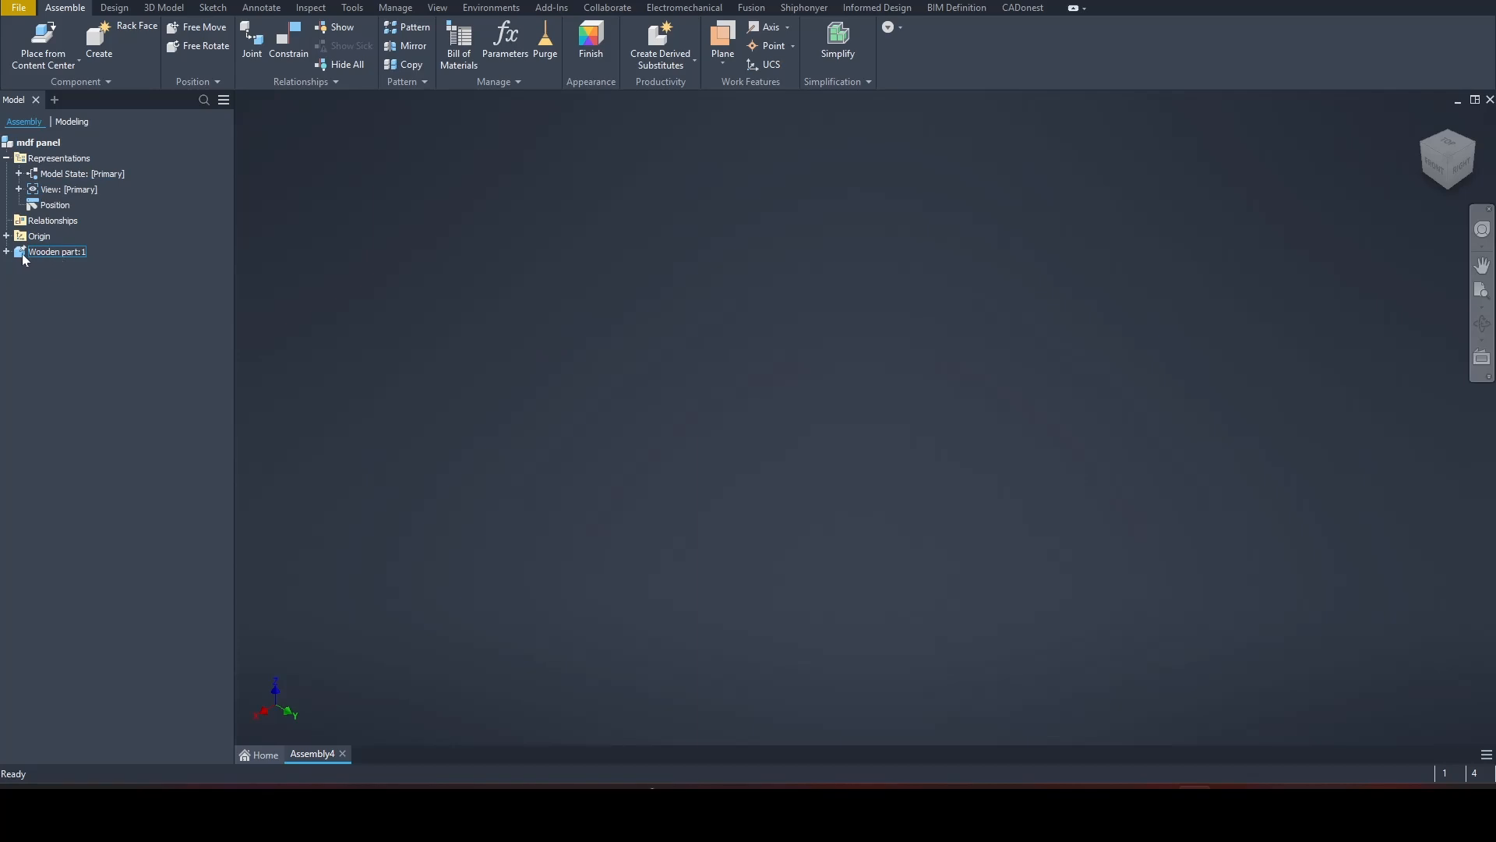
Step: Open the Wooden part for editing and start a 2D sketch on its XY plane
double_click(23, 255)
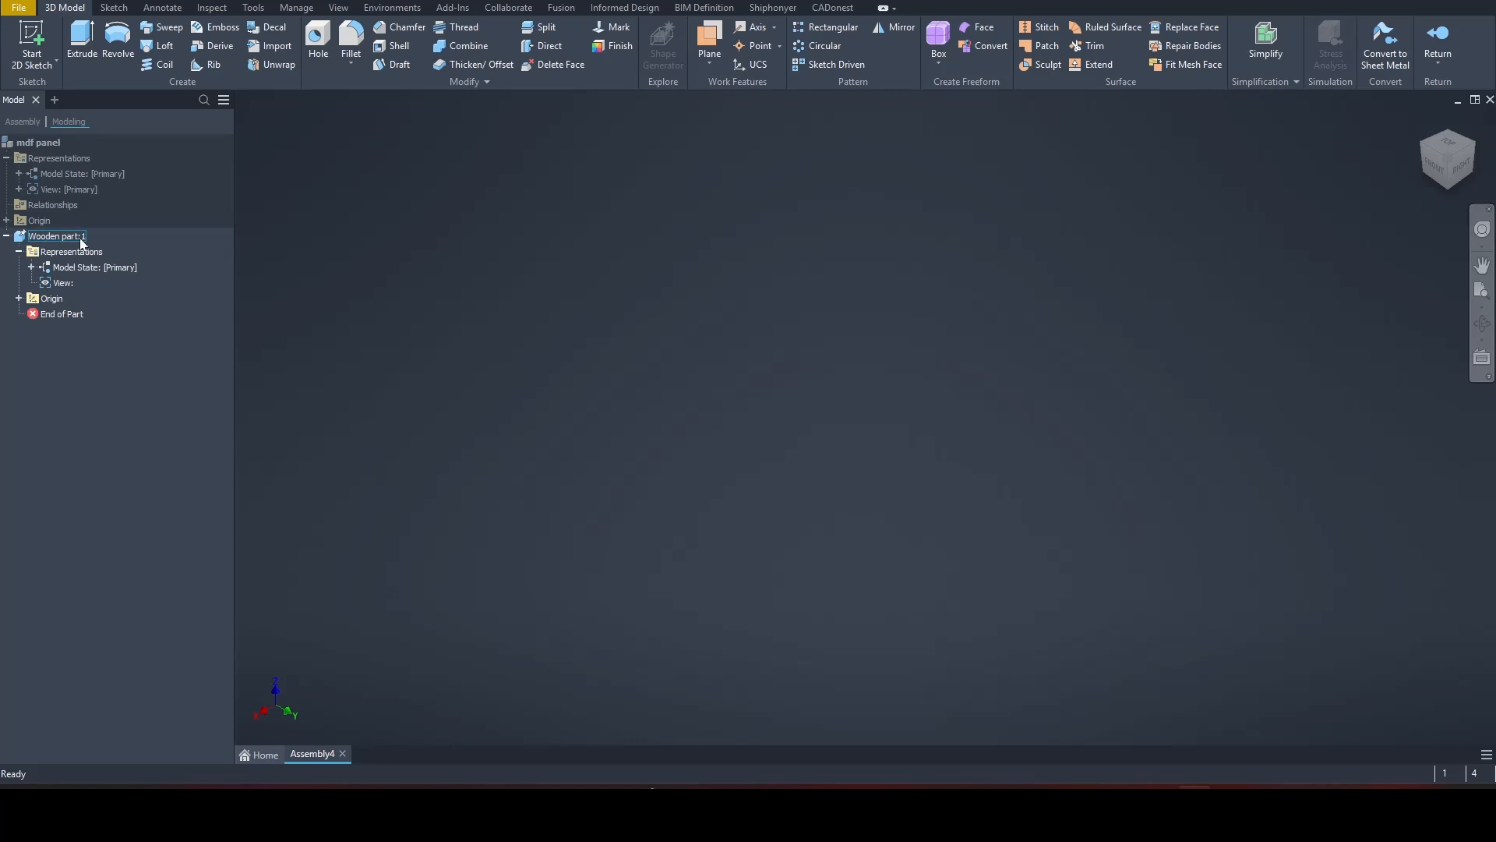
left_click(42, 70)
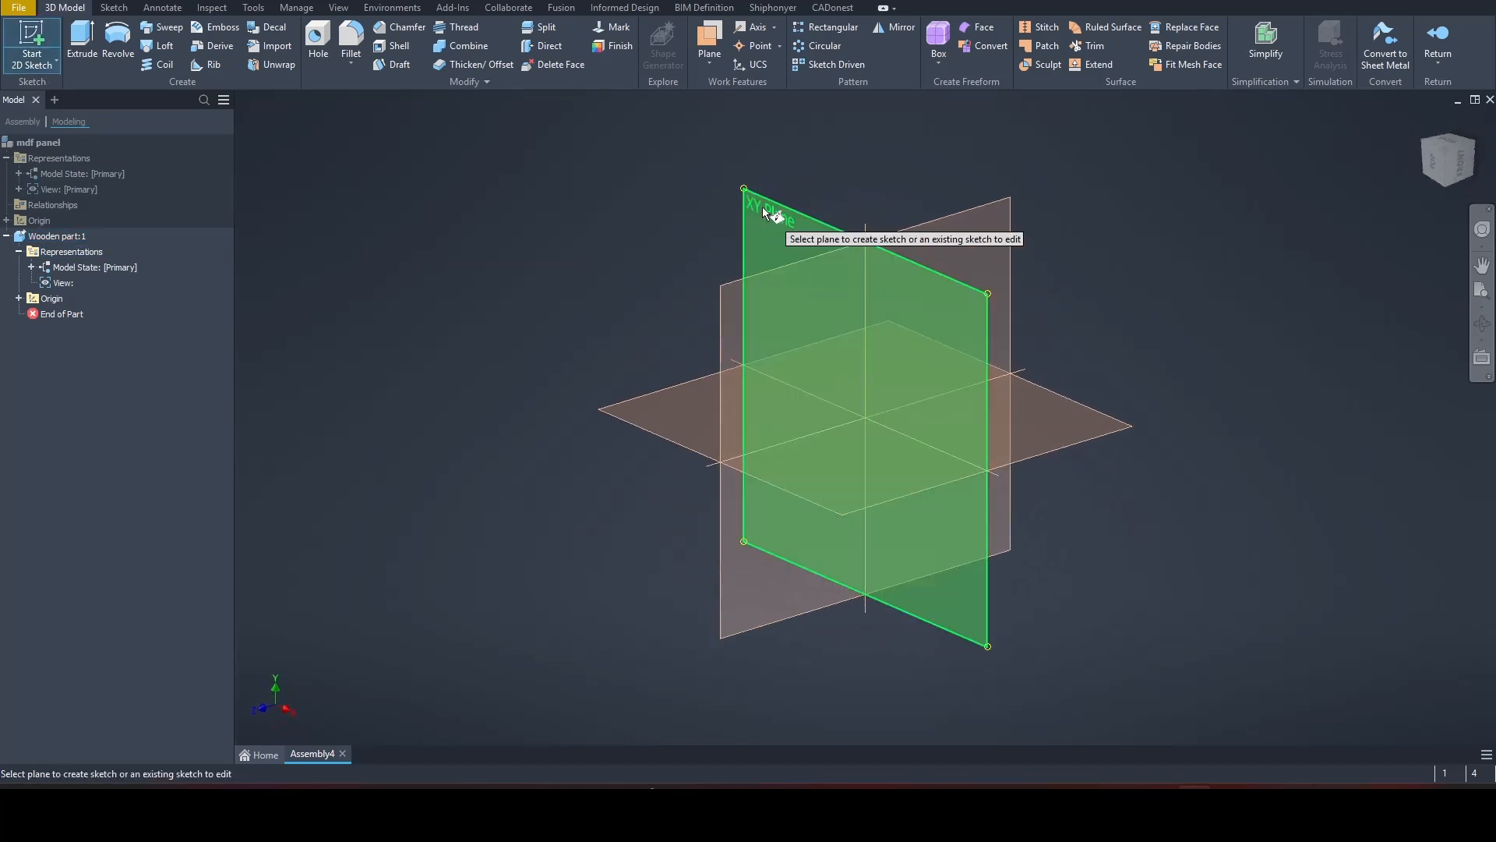
left_click(764, 210)
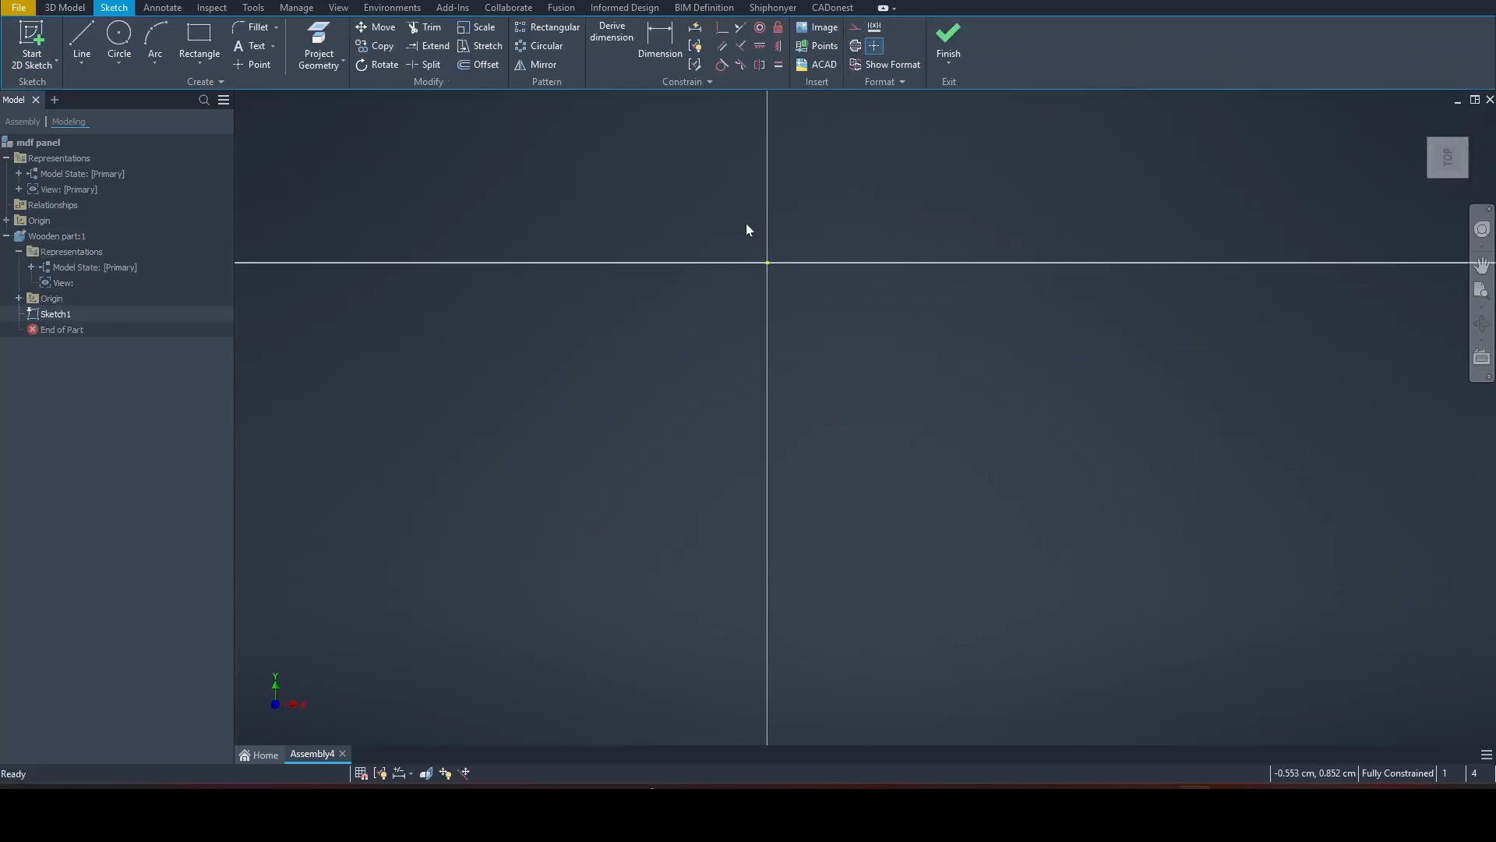
Step: Sketch a two-point rectangle about 76 cm wide around the origin
middle_click_drag(738, 224, 729, 414)
left_click(200, 39)
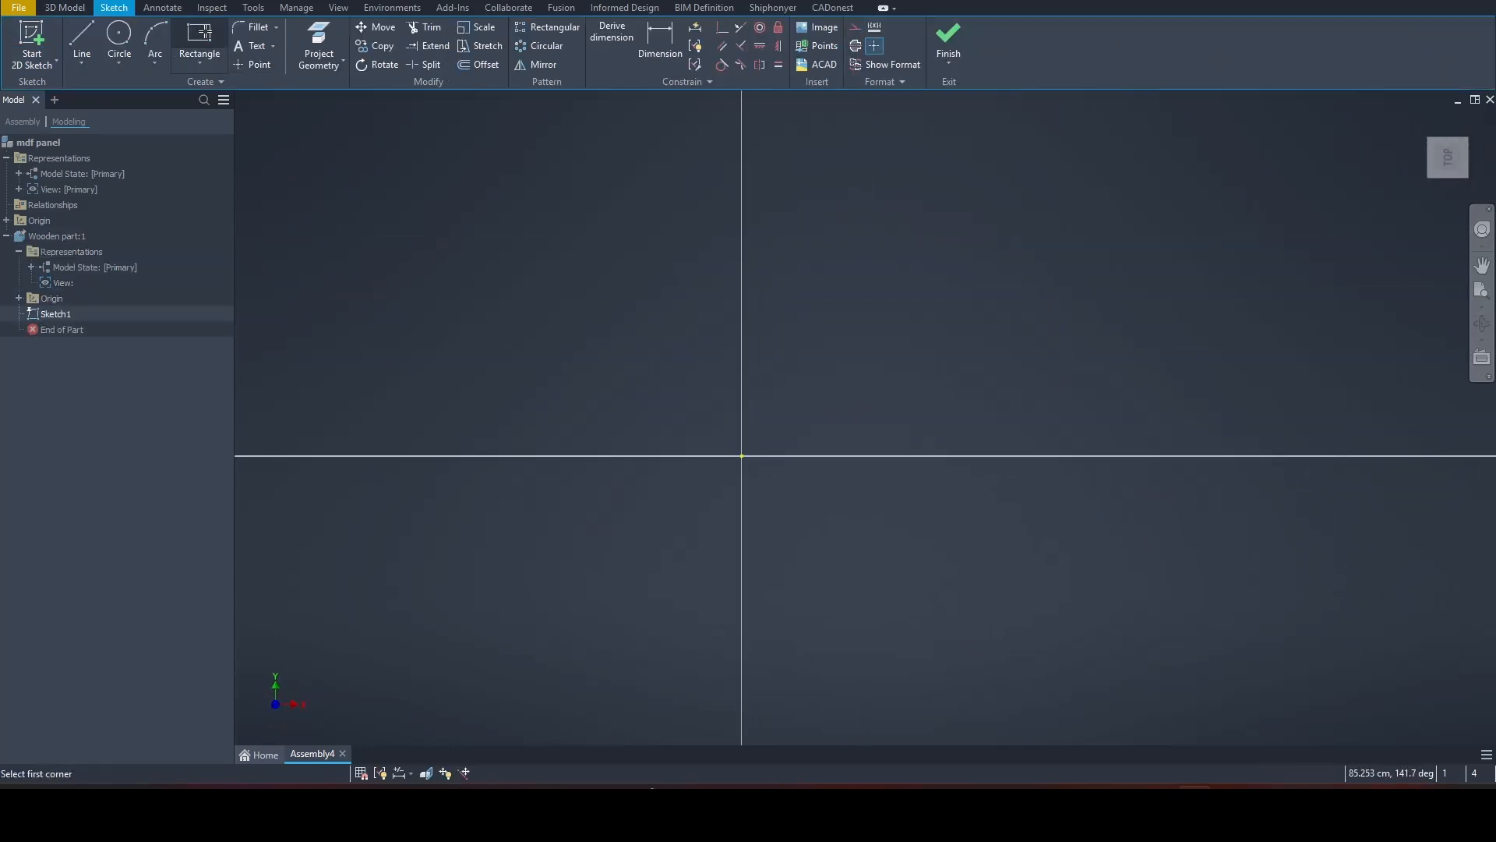
left_click(402, 310)
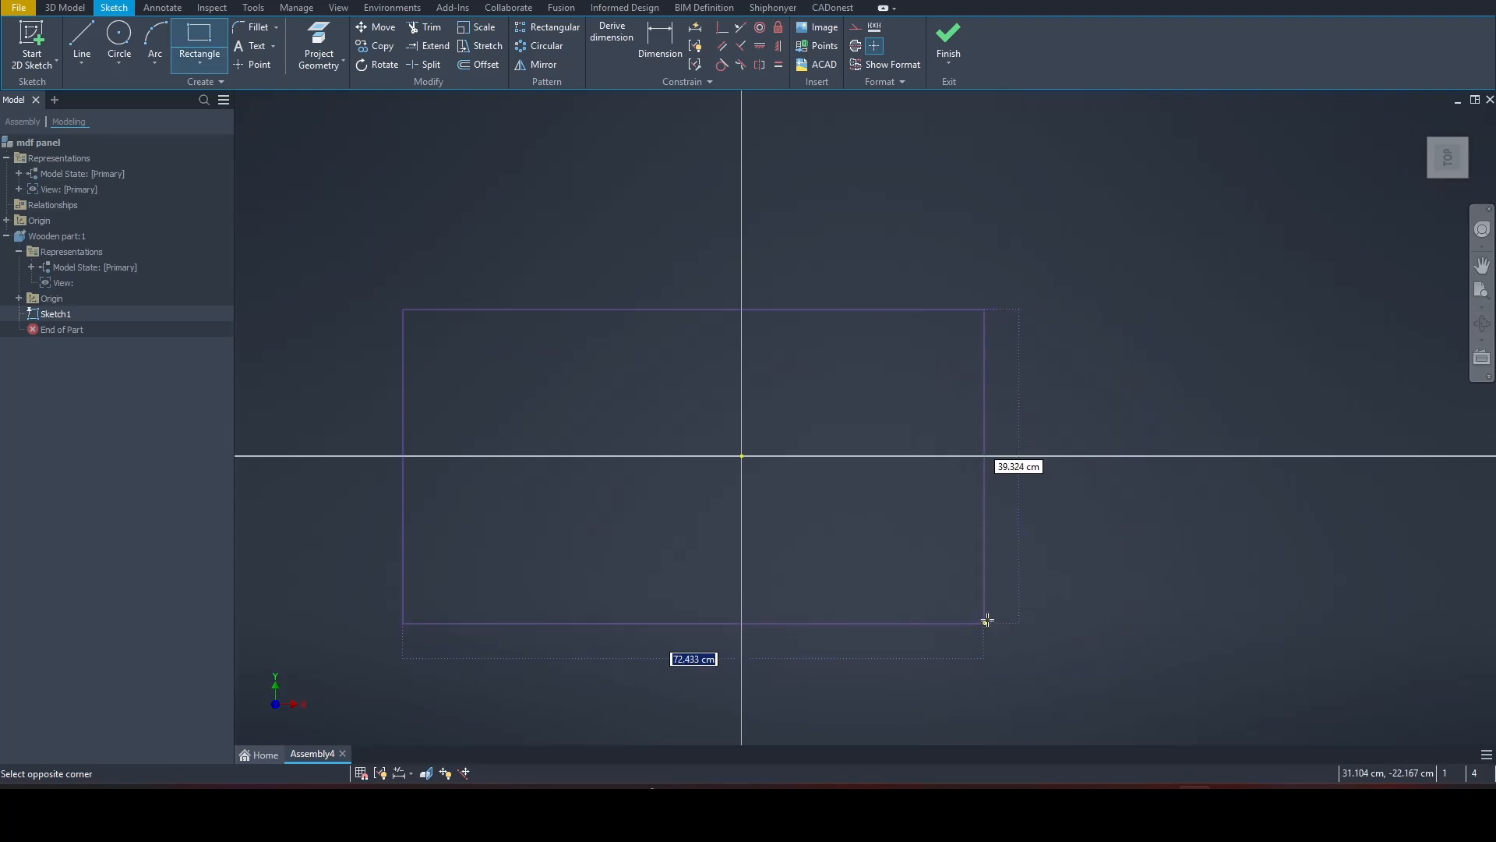
left_click(1010, 571)
key("Escape")
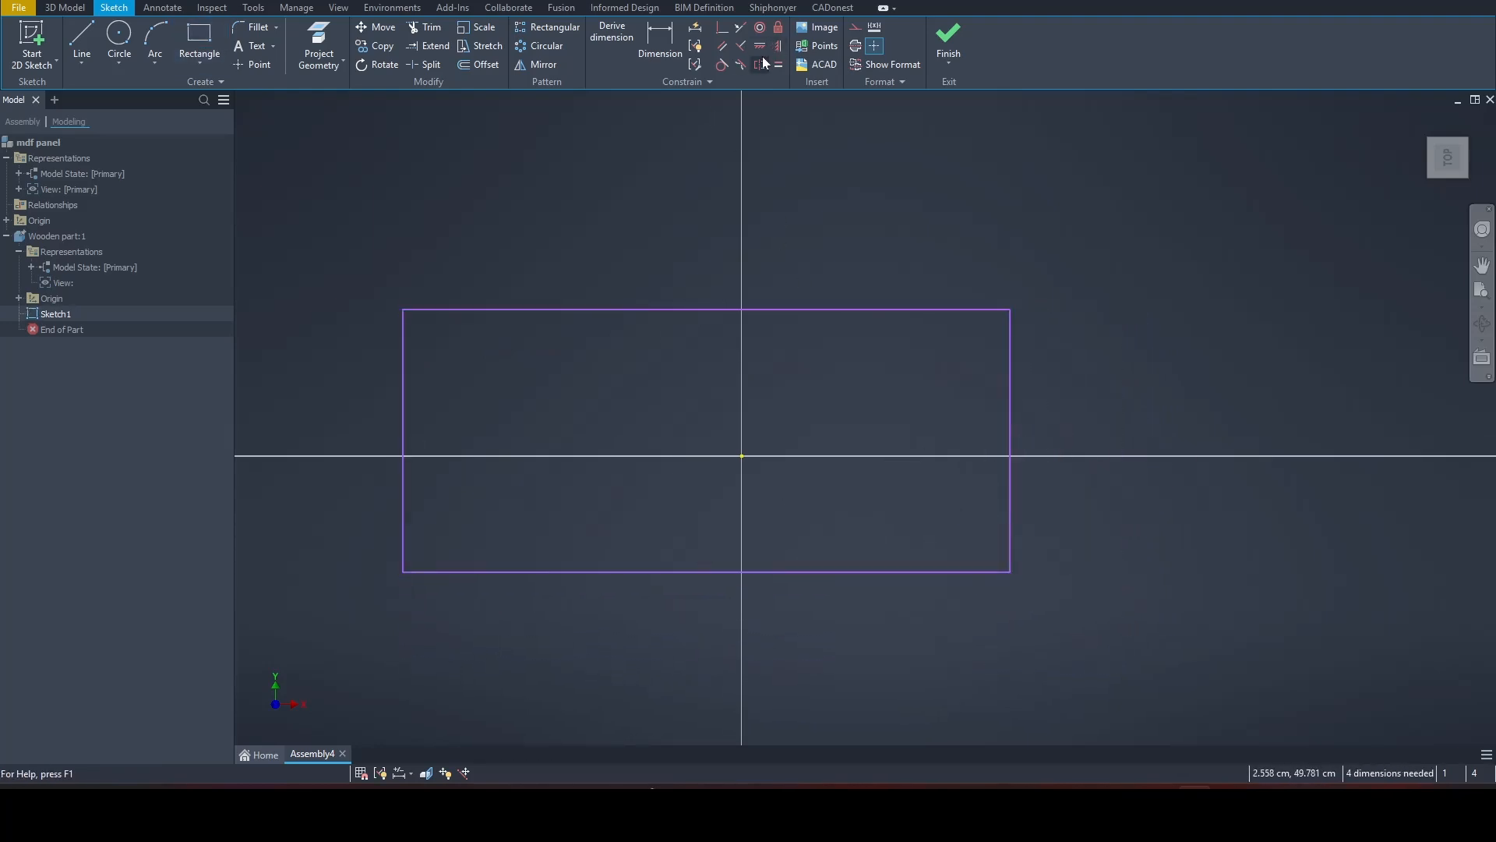
Step: Centre the rectangle on the origin by aligning its top edge midpoint vertically and its left edge midpoint horizontally with the origin
left_click(779, 45)
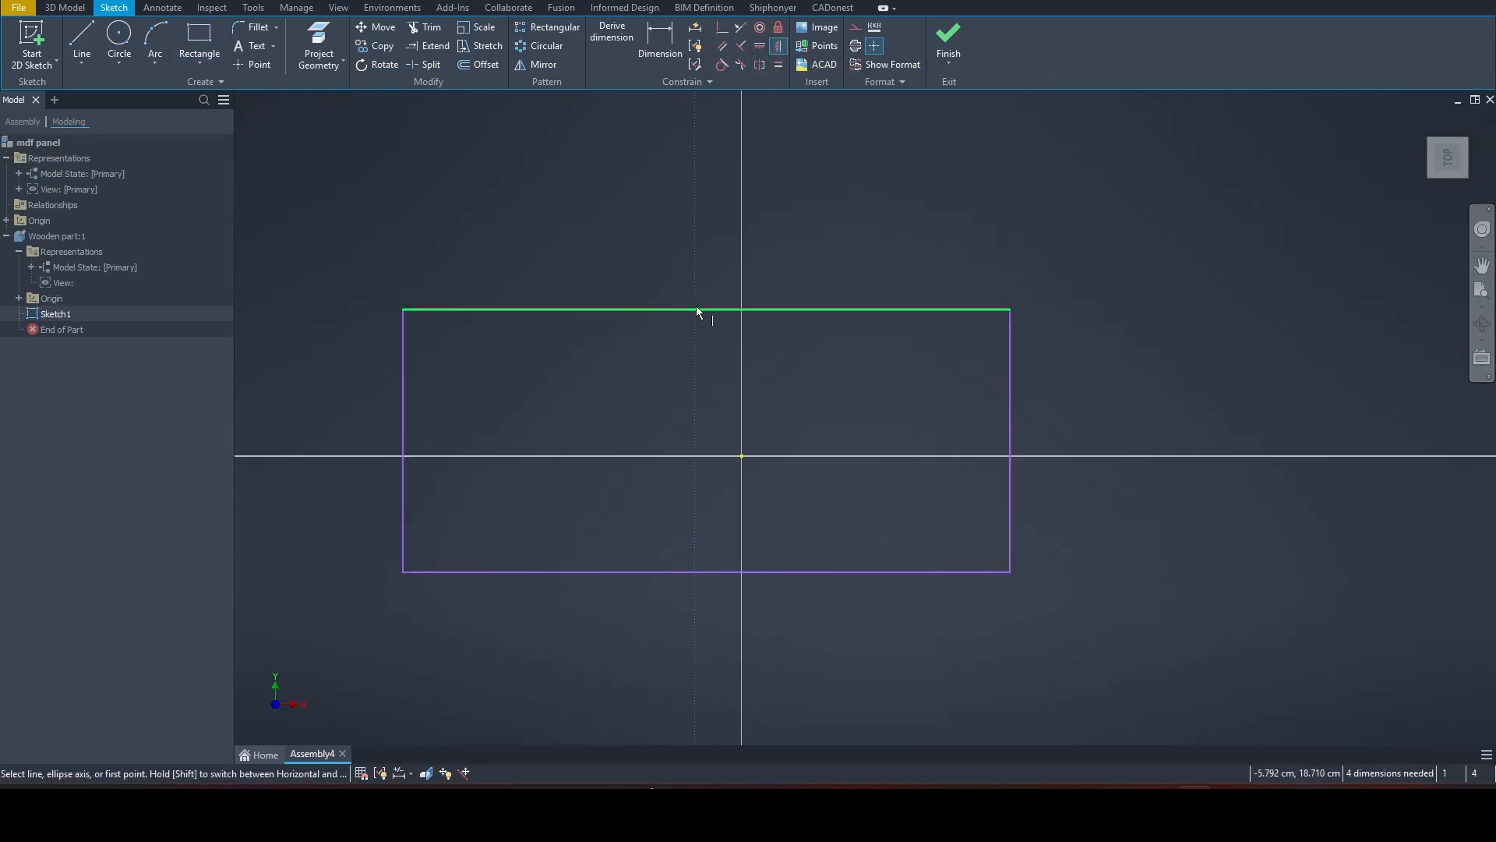
left_click(697, 311)
left_click(742, 456)
right_click(786, 397)
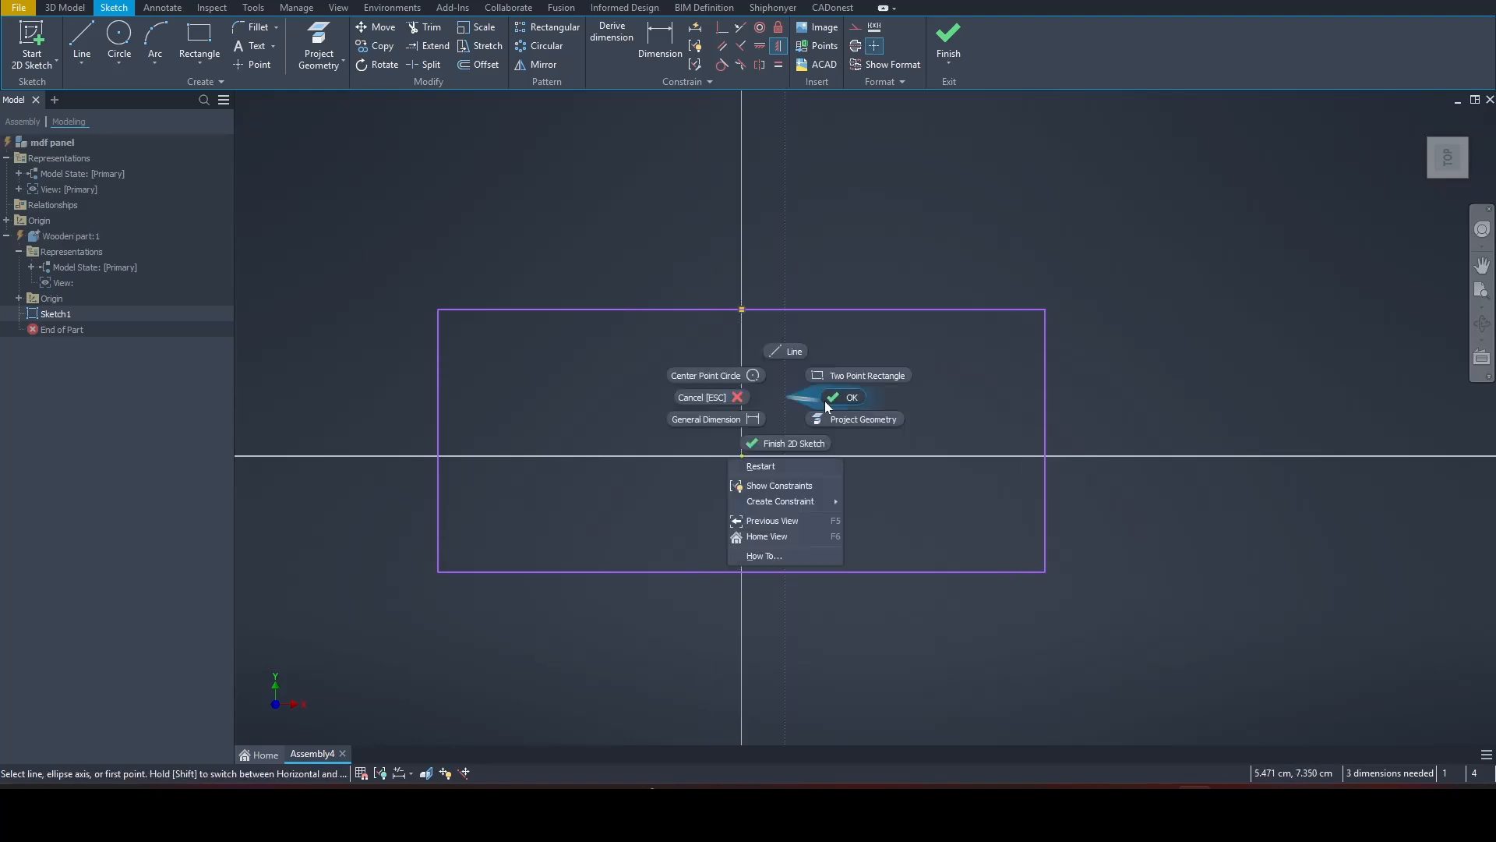
left_click(825, 398)
left_click(760, 46)
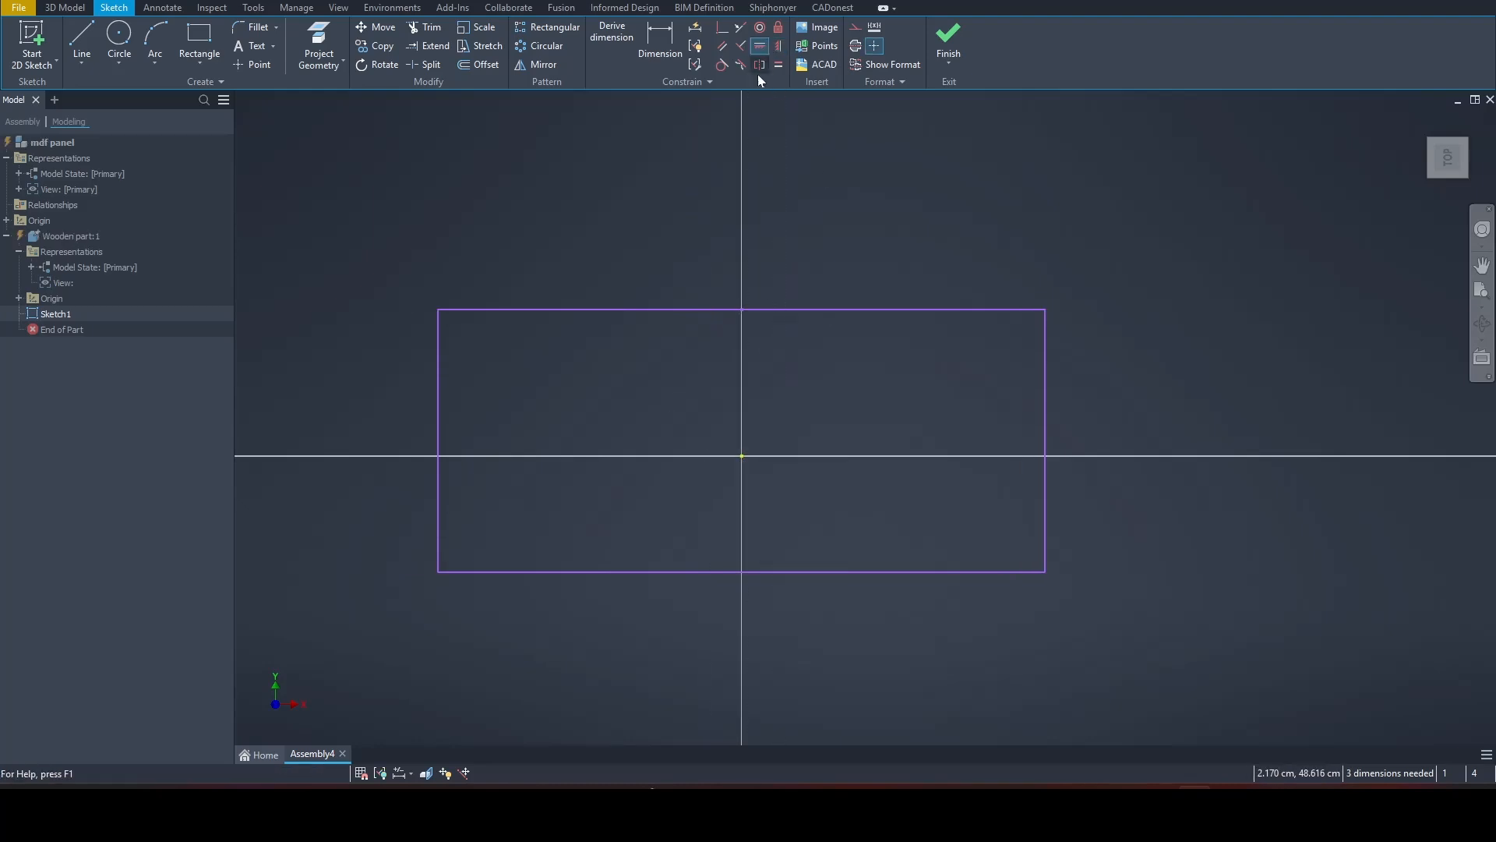
left_click(438, 441)
left_click(742, 456)
right_click(796, 413)
left_click(835, 413)
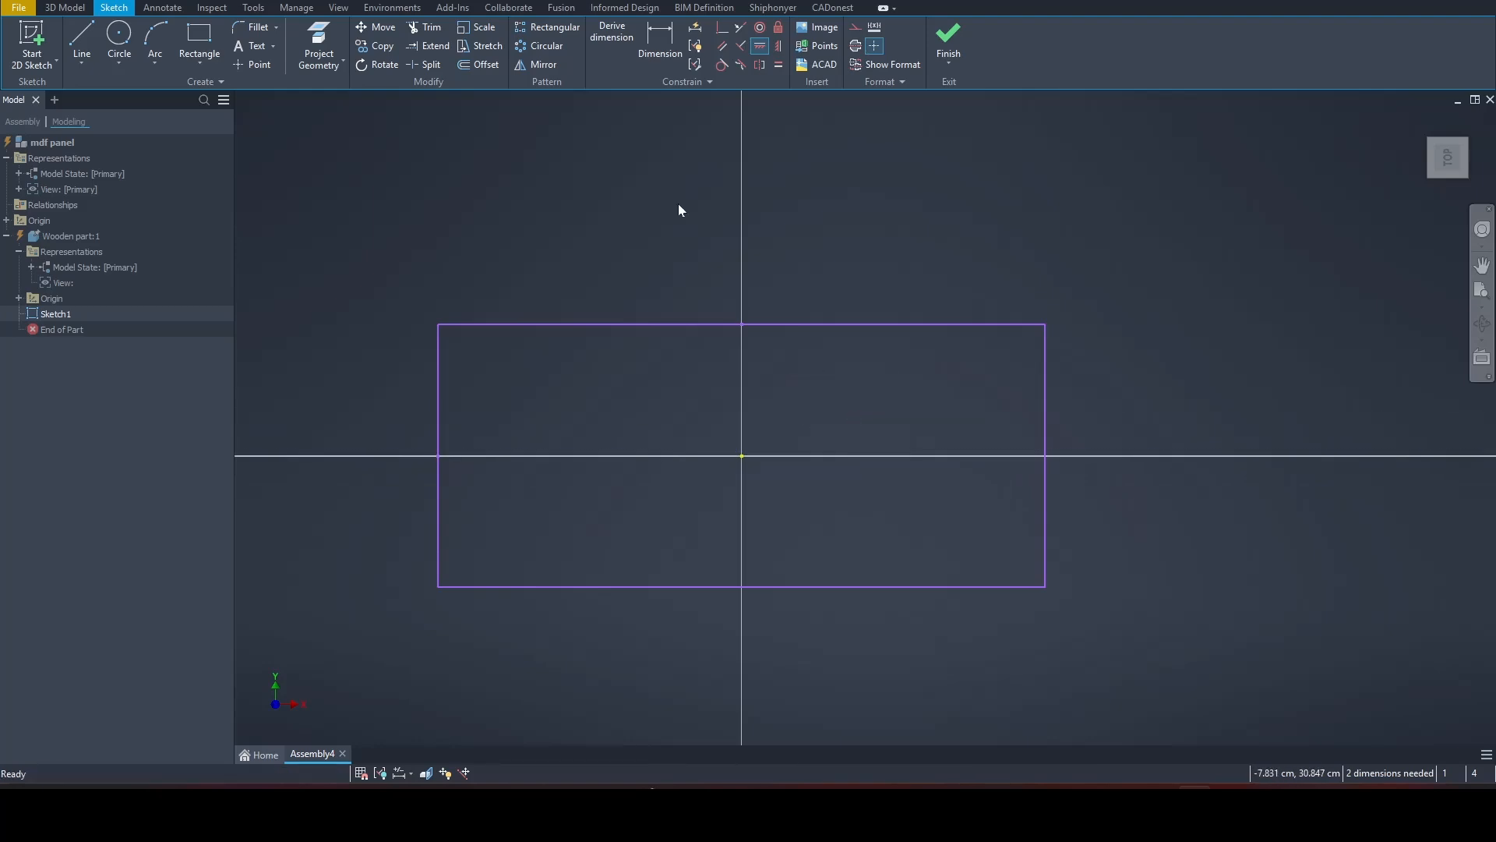
Step: Dimension the rectangle's top edge and set its width to 30 cm
left_click(660, 39)
left_click(636, 324)
left_click(655, 268)
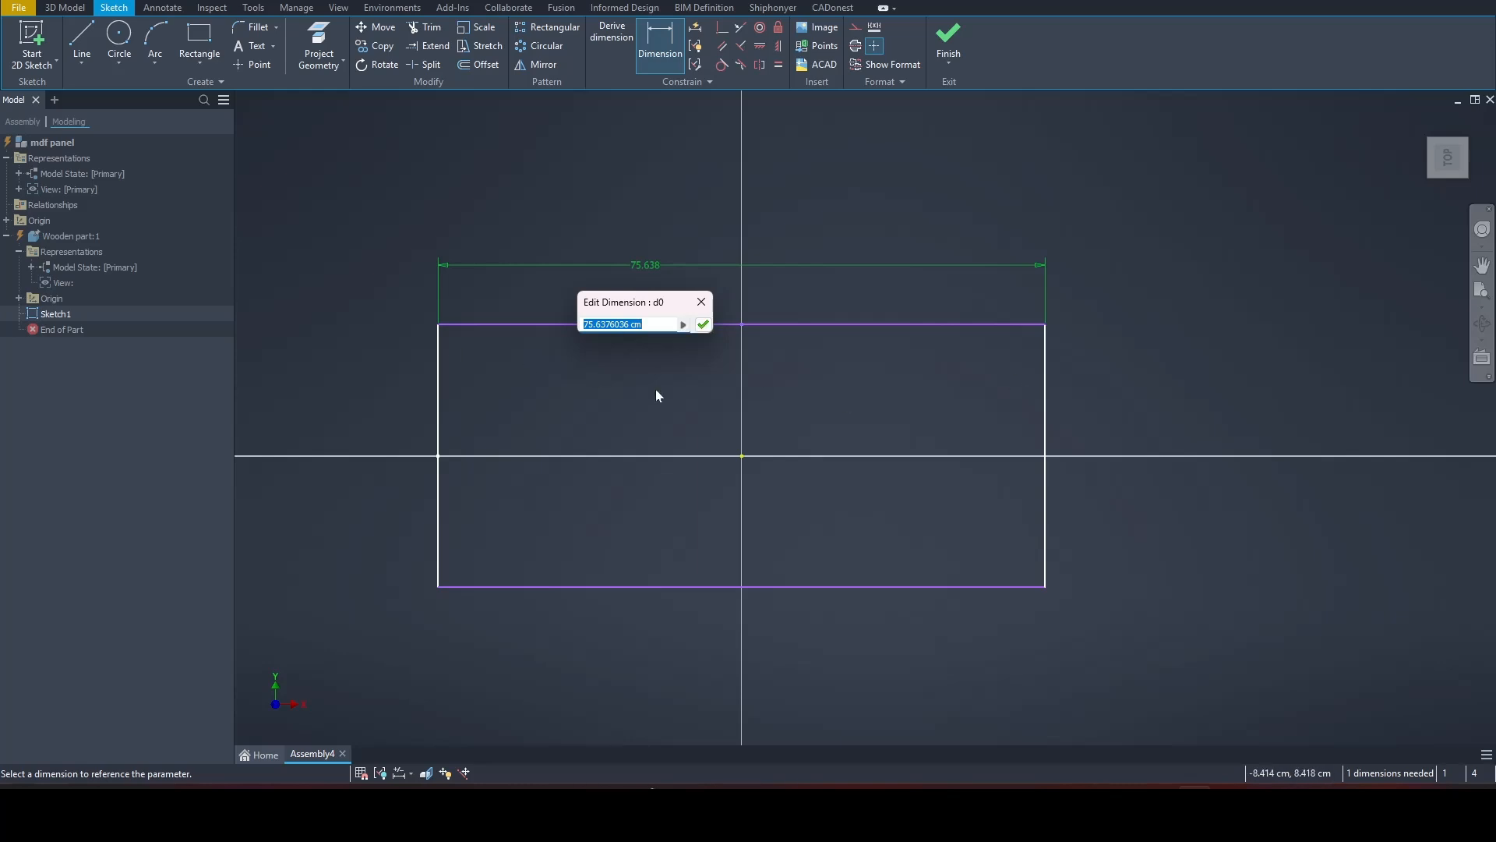
type("300")
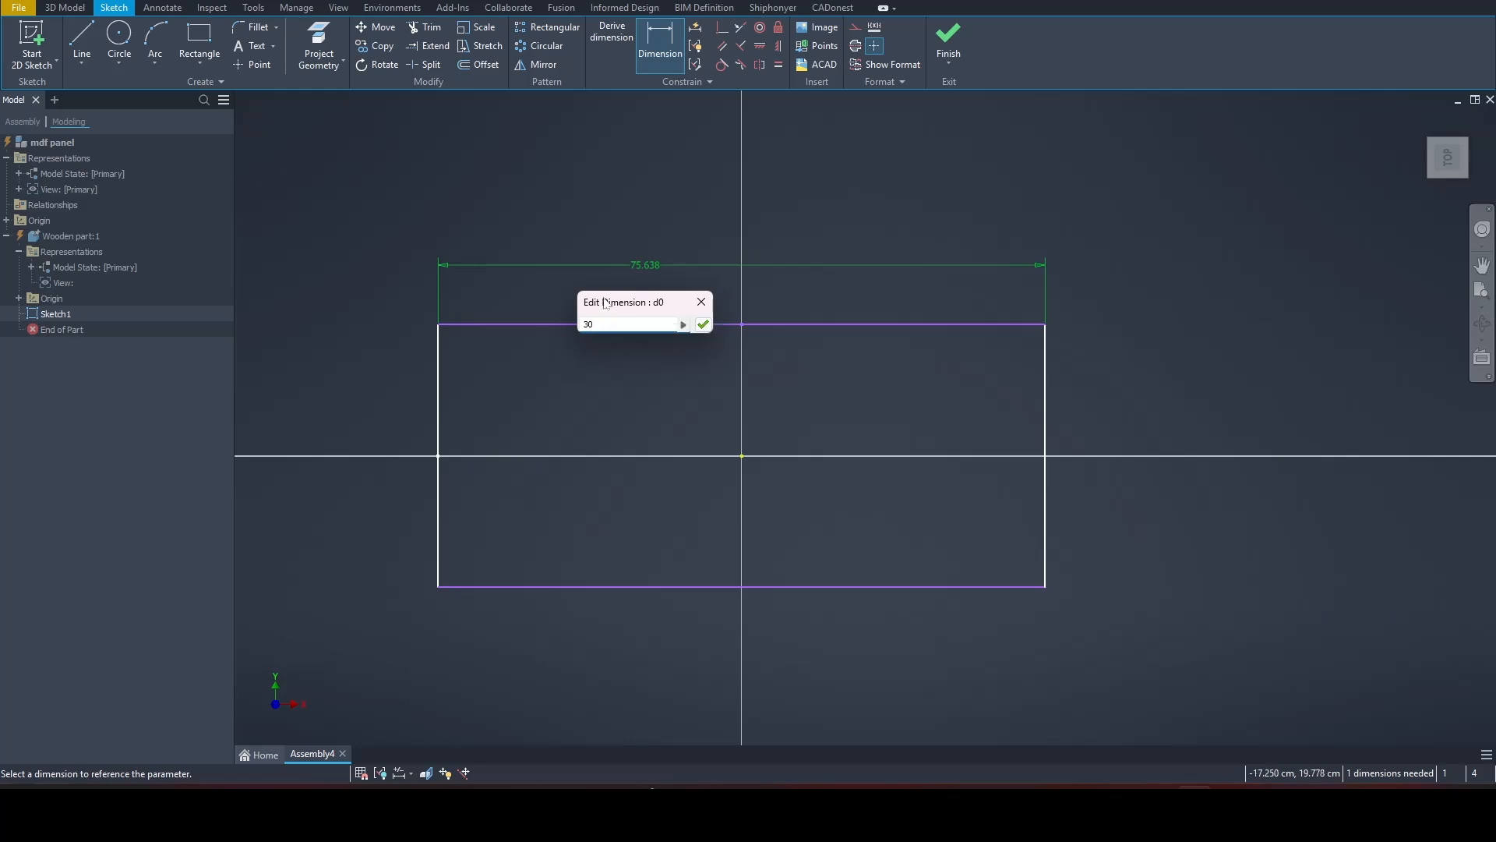
key("Return")
Step: Sketch a smaller rectangle about 15 by 2.7 cm from the outline's lower-right corner to the vertical axis
left_click(200, 35)
scroll(854, 525, "up", 3)
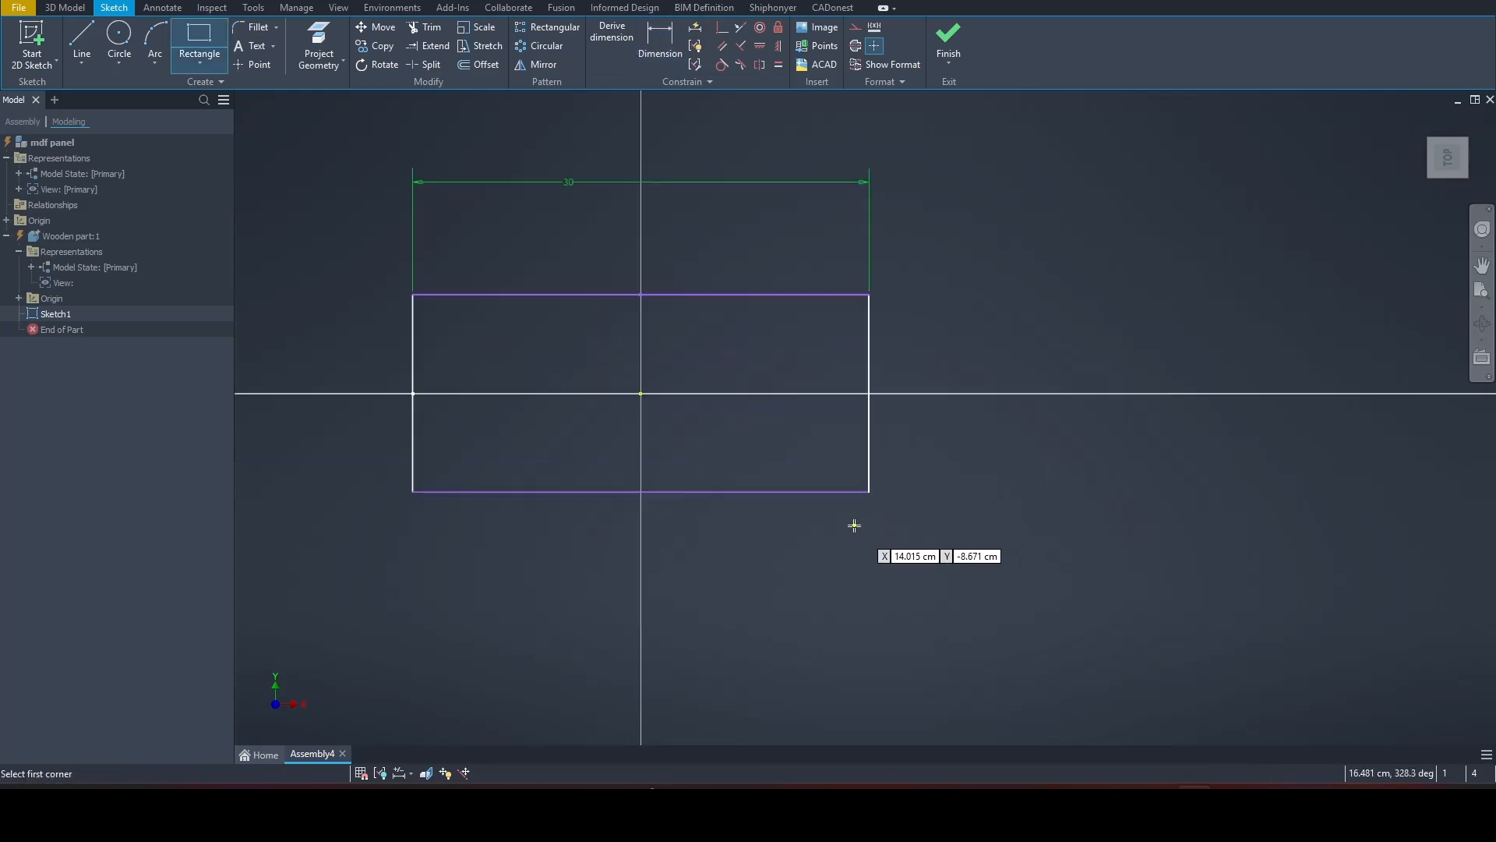
scroll(854, 525, "up", 3)
left_click(882, 462)
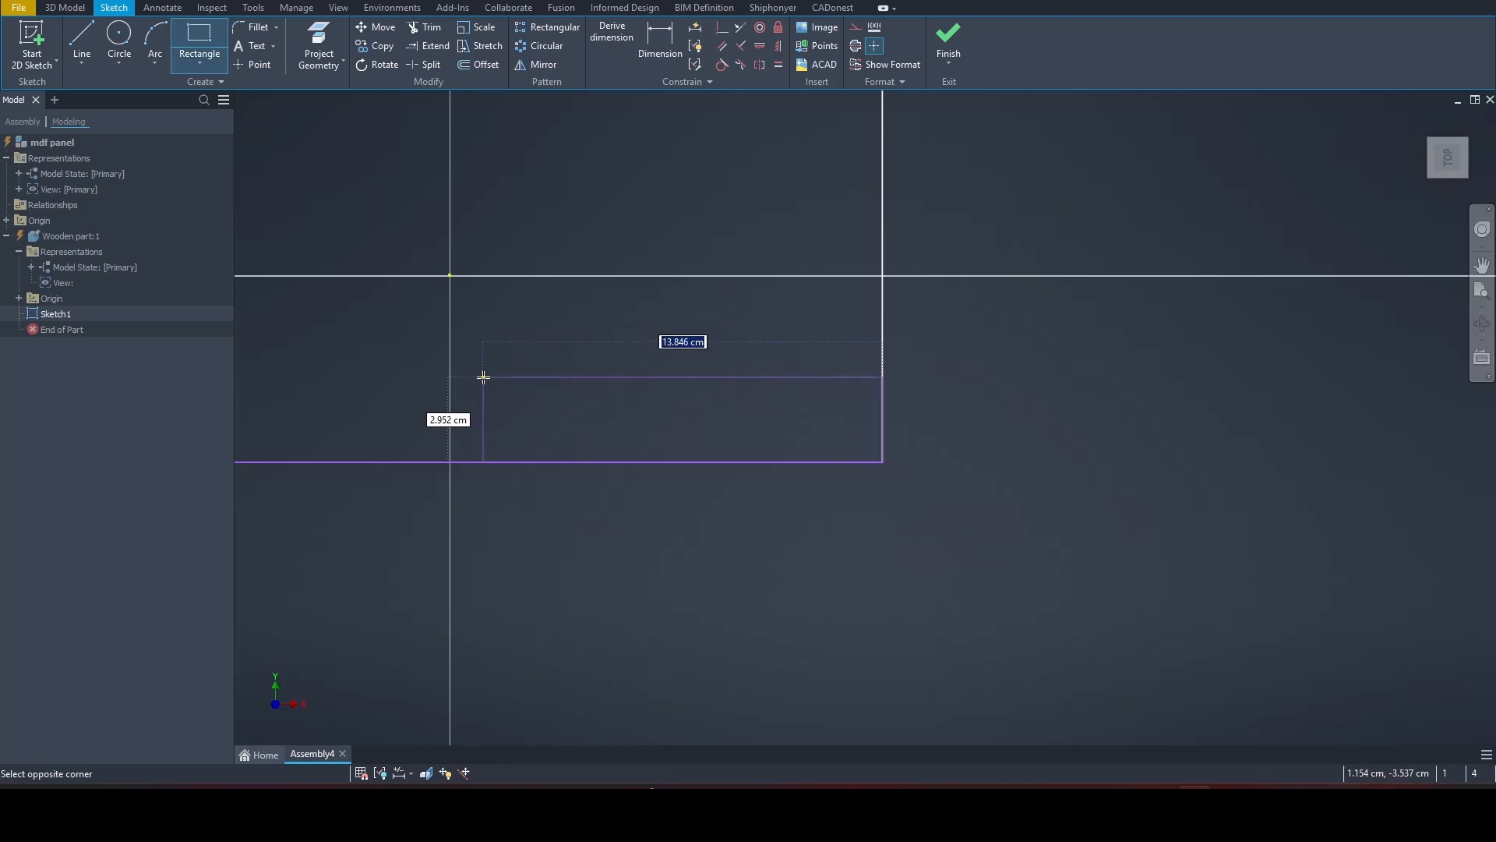
left_click(450, 385)
key("Escape")
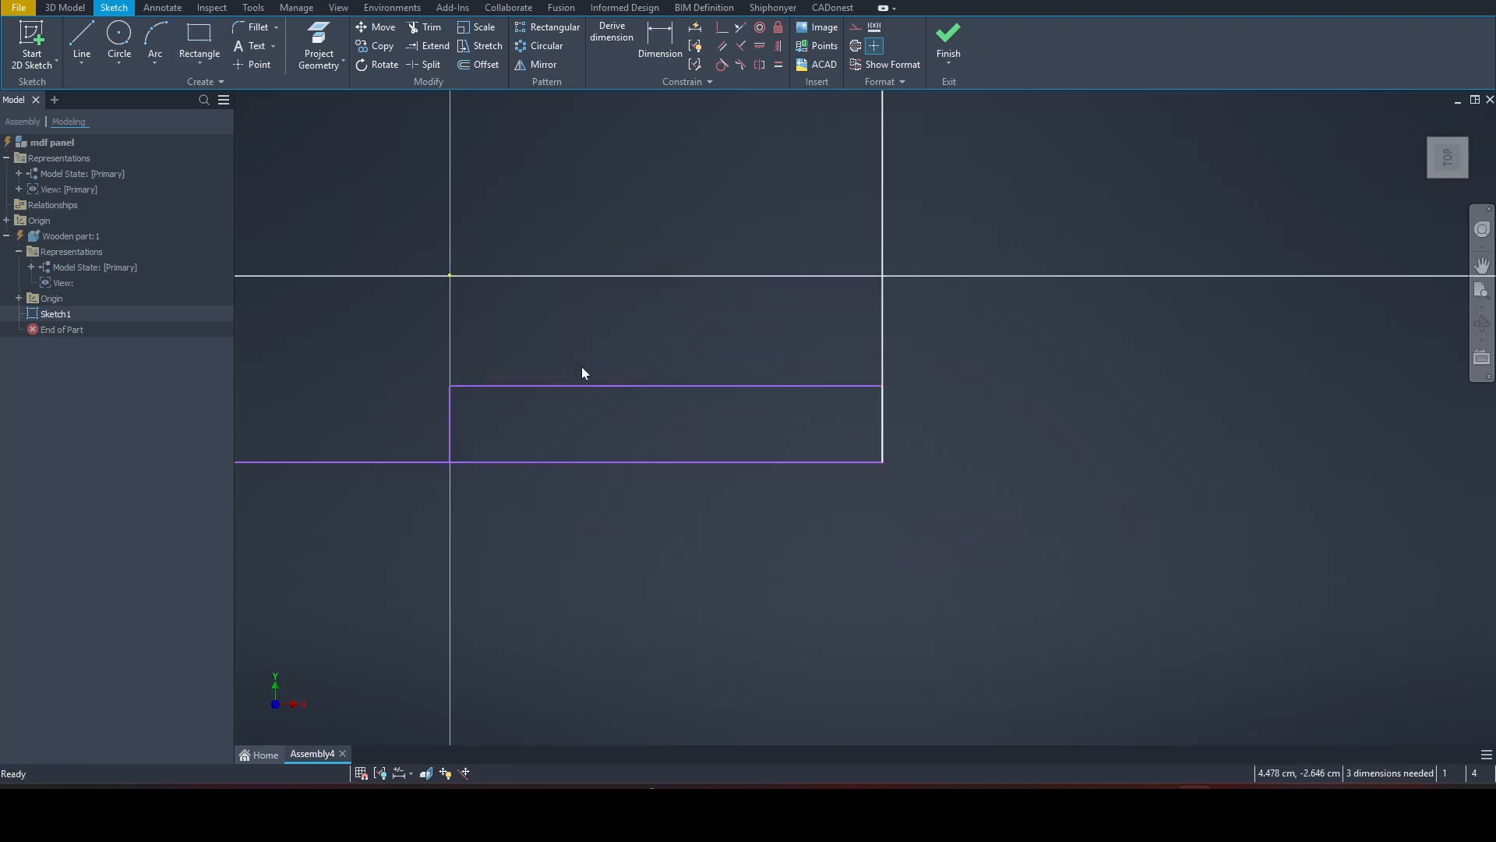
Step: Trim the outer bottom and right segments around the small rectangle to leave a notch in the lower-right corner
scroll(567, 421, "down", 3)
middle_click_drag(567, 421, 701, 445)
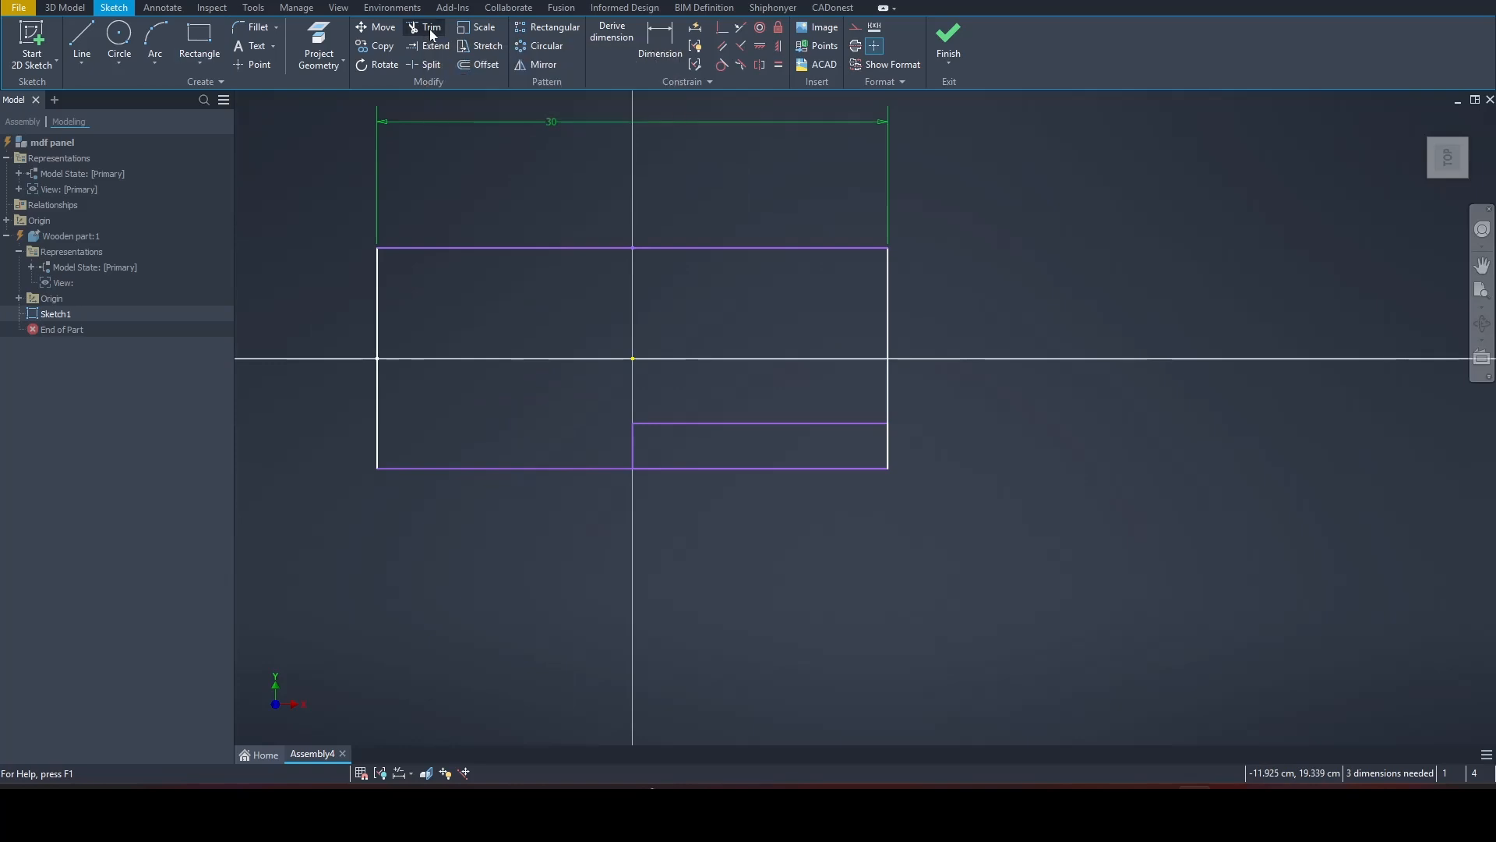
left_click(431, 35)
left_click(782, 471)
left_click(891, 458)
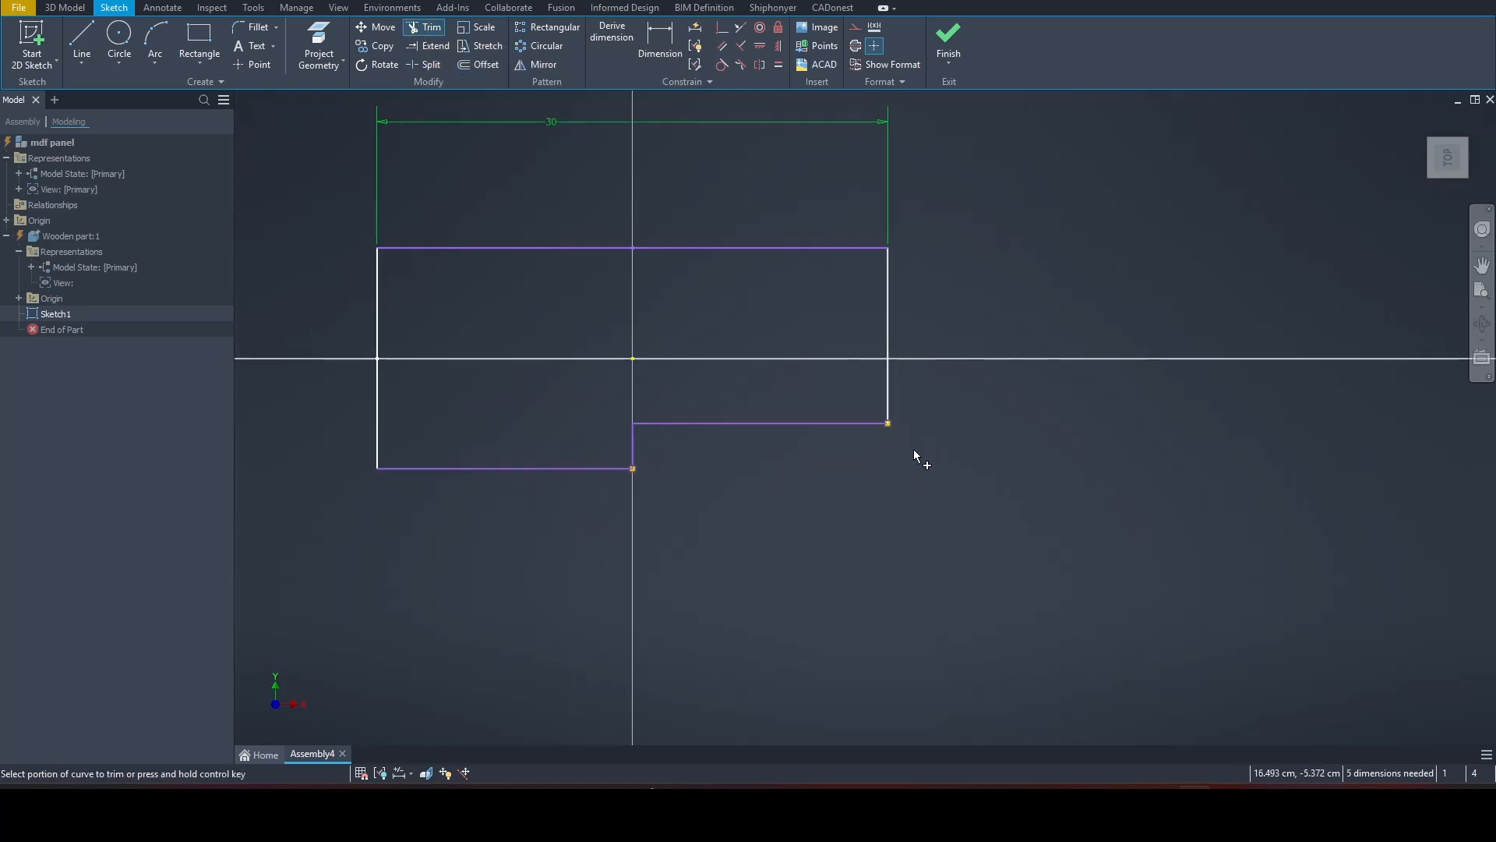
Step: Dimension the notch's vertical edge and set its height to 3 cm
left_click(661, 36)
left_click(633, 451)
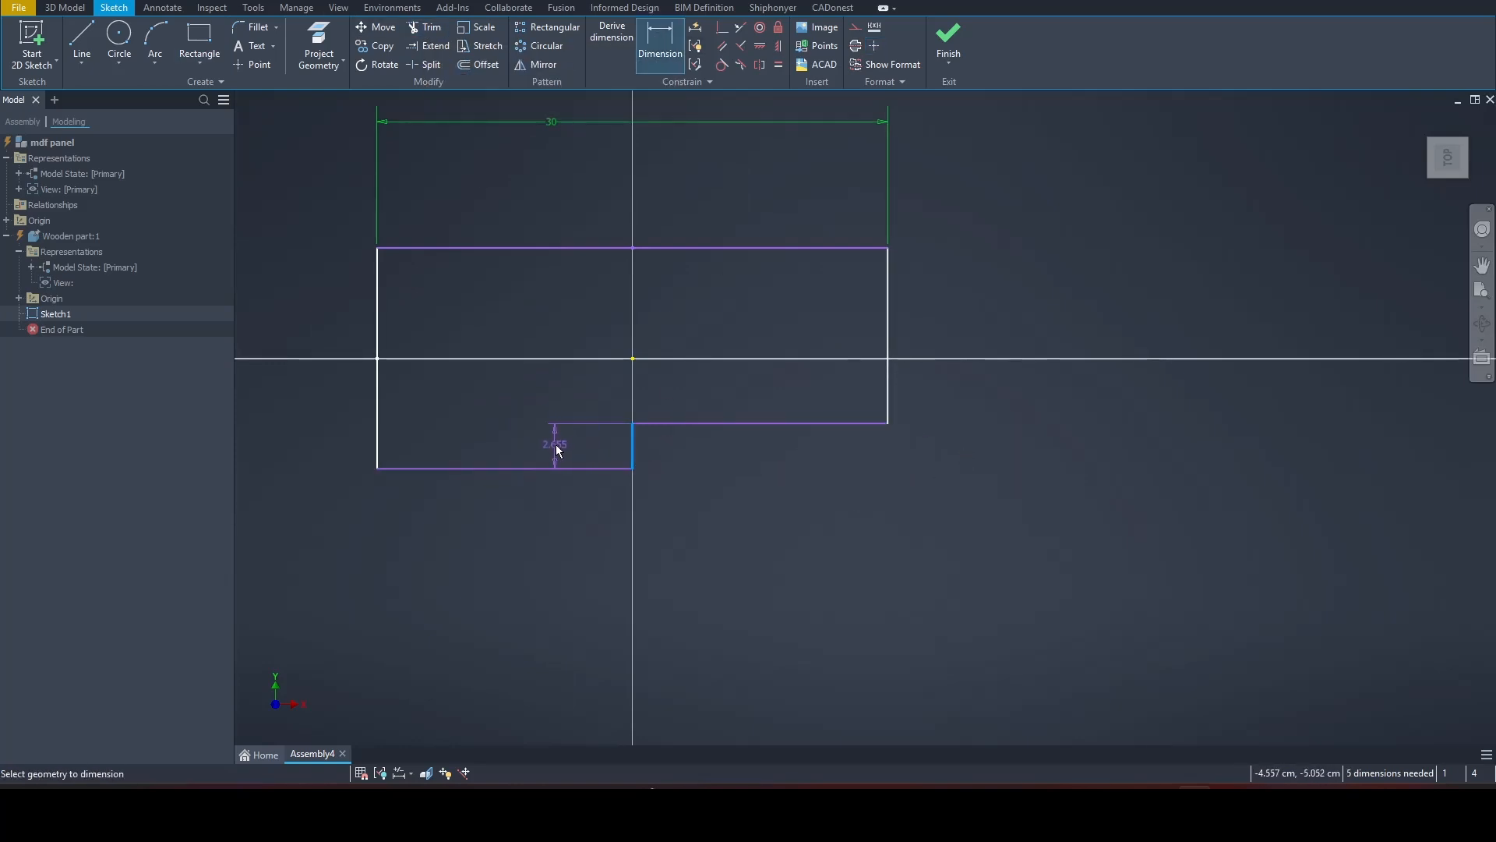
left_click(558, 449)
type("3")
key("Return")
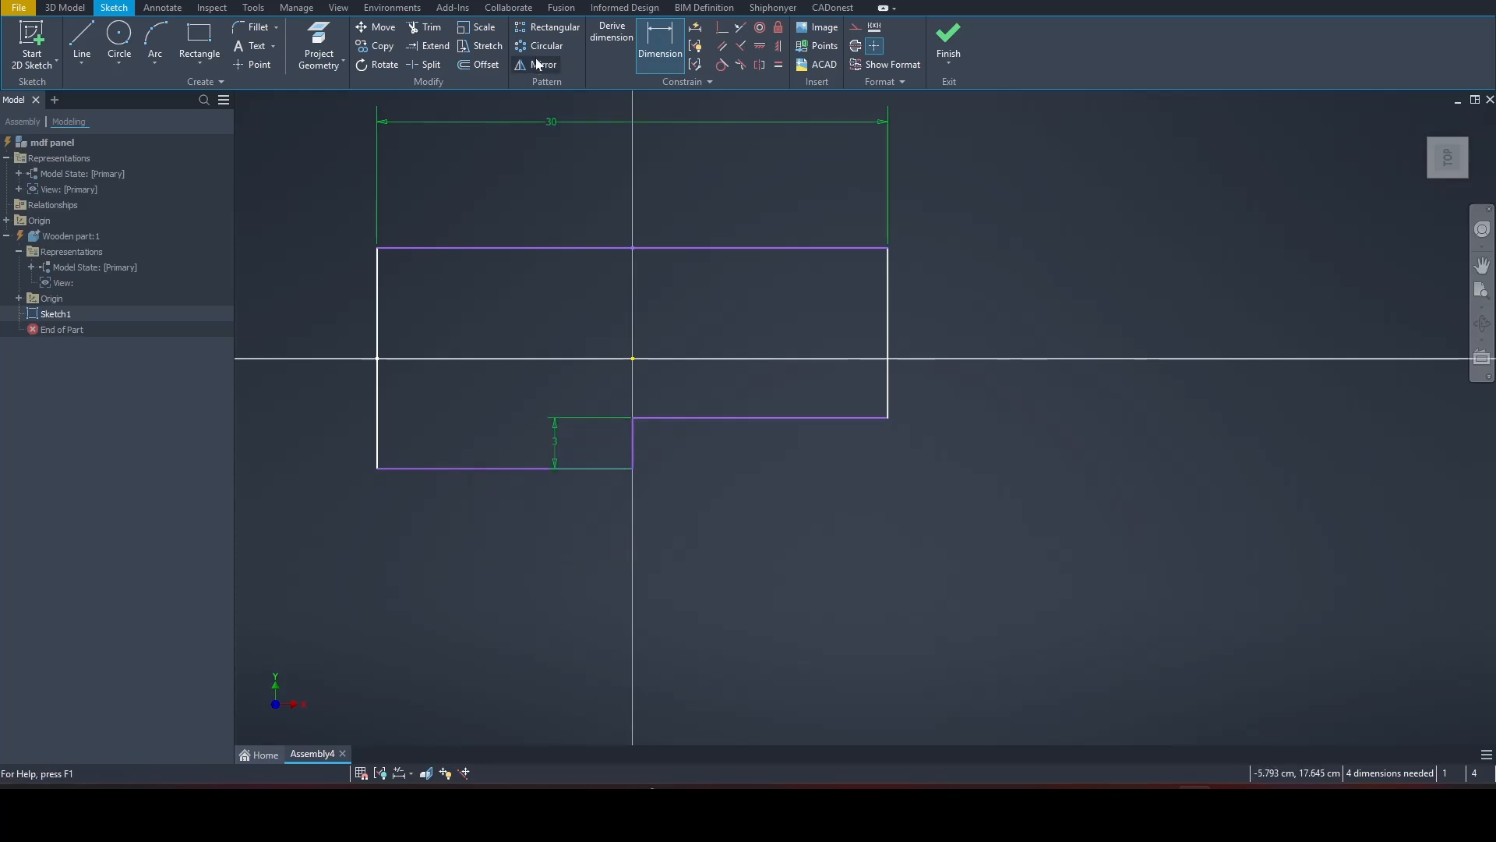
Step: Make the notch's vertical edge coincident with the sketch origin
left_click(722, 27)
left_click(633, 446)
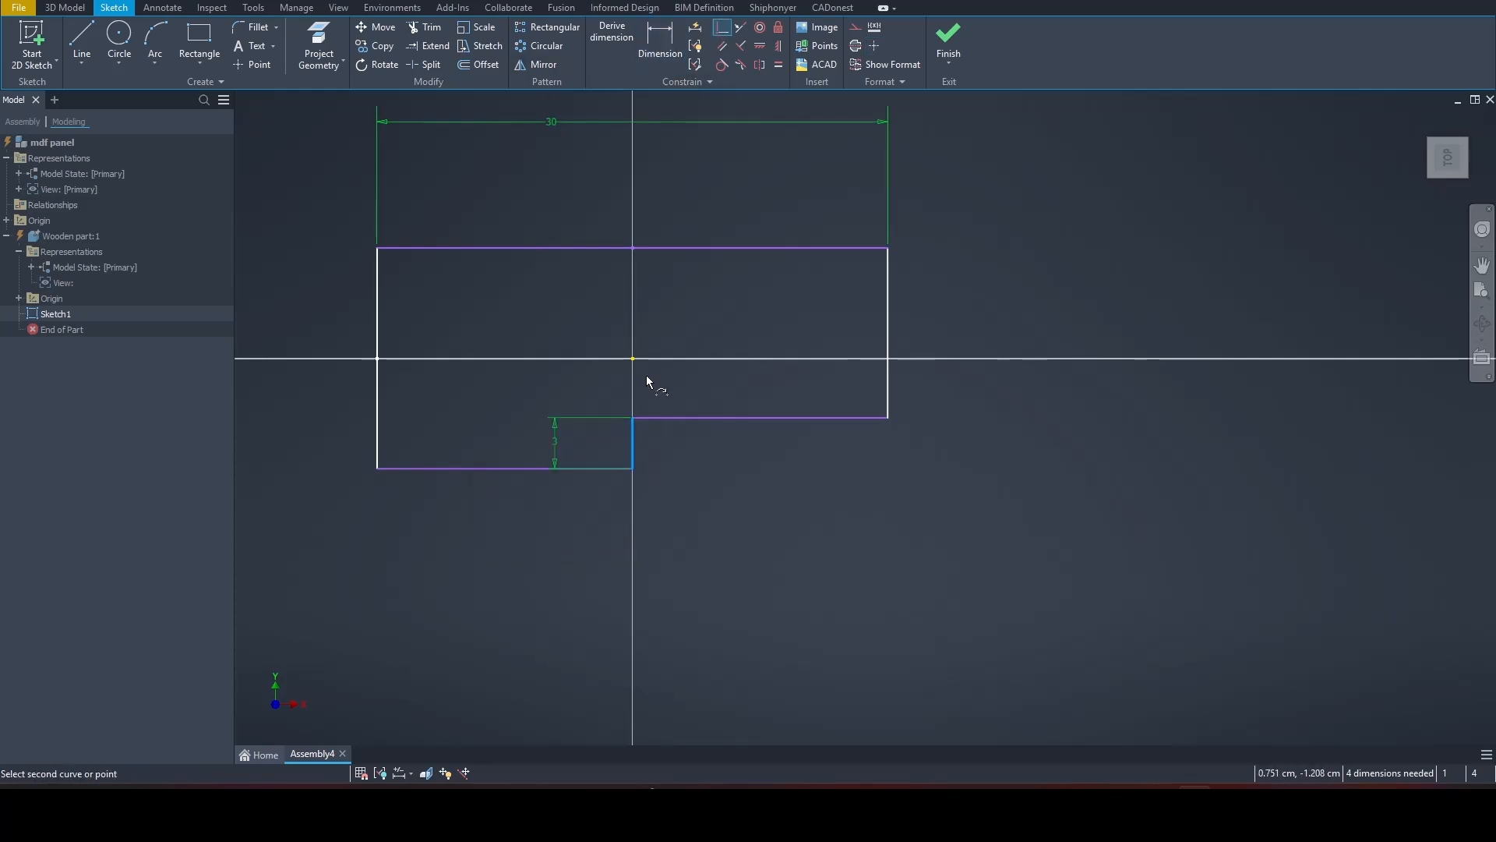
left_click(632, 359)
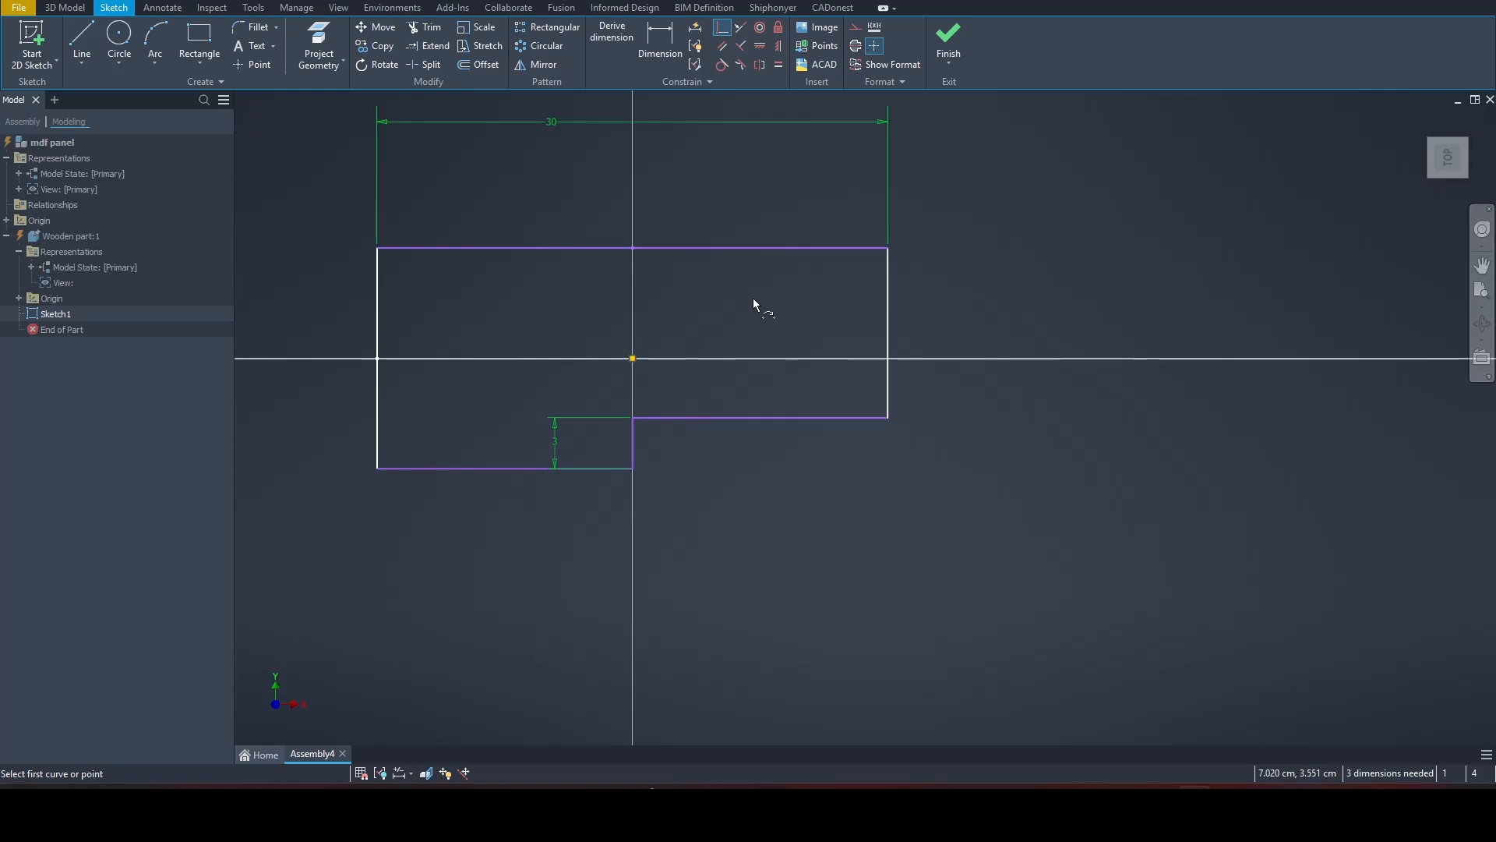
Step: Dimension the outline's left edge and set its height to 13 cm
left_click(670, 40)
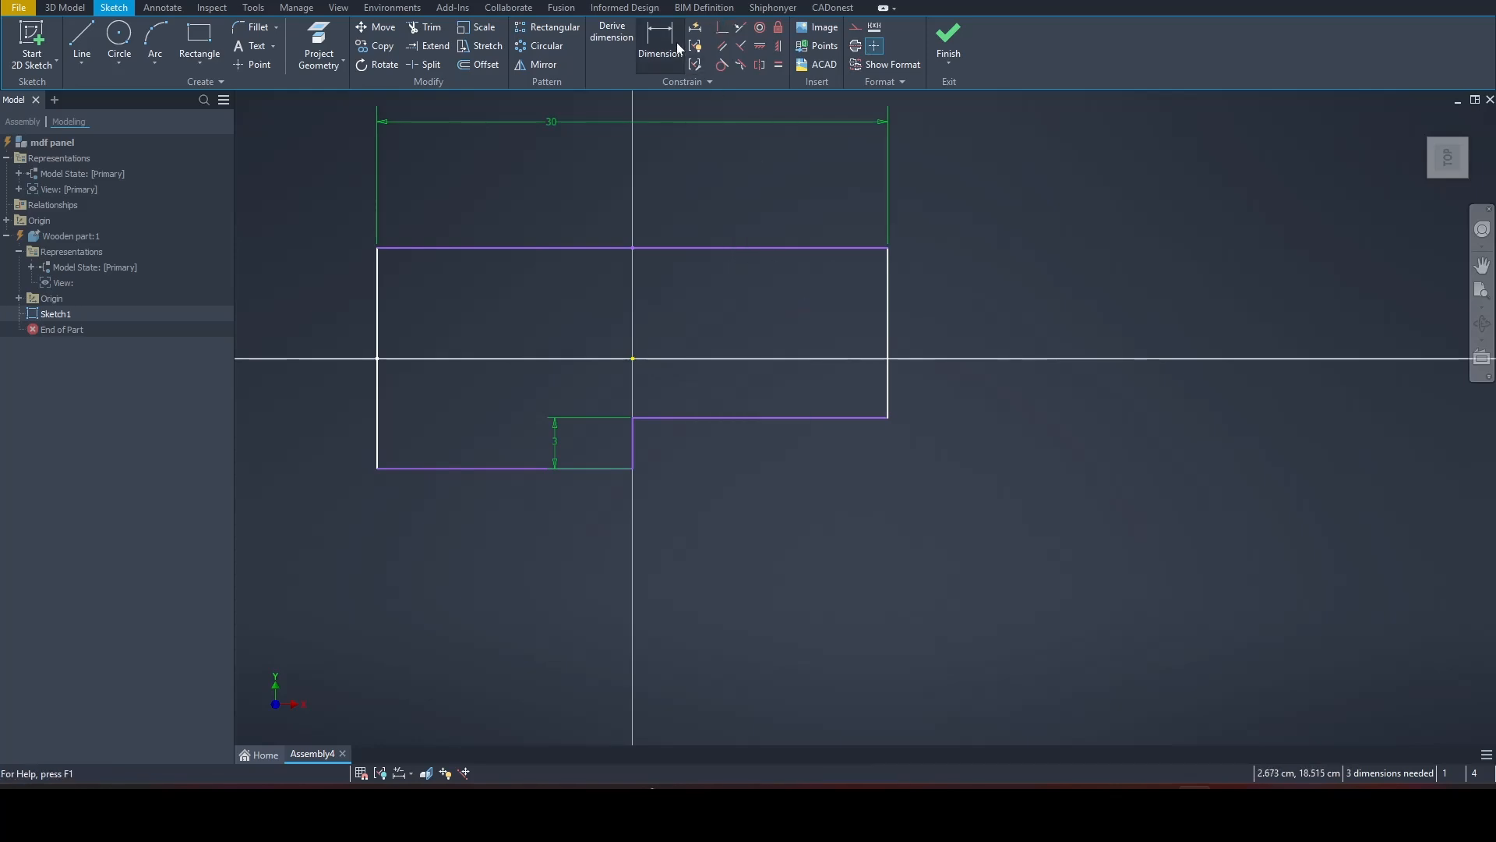
left_click(379, 302)
left_click(294, 333)
type("13")
key("Return")
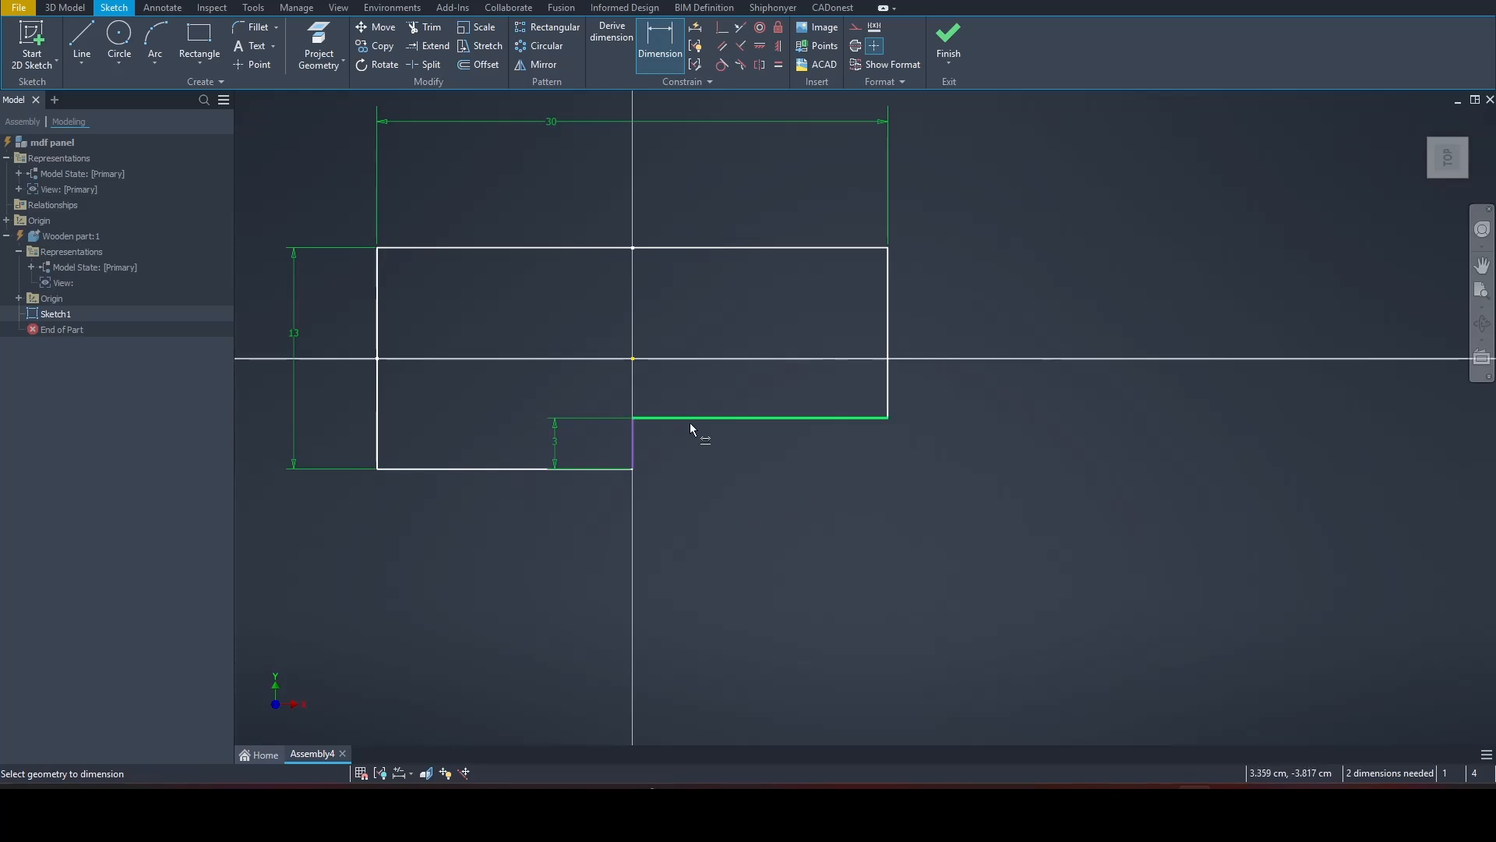
Step: Apply an equal constraint between the notch's horizontal edge and the remaining bottom edge
key("=")
left_click(737, 418)
left_click(489, 469)
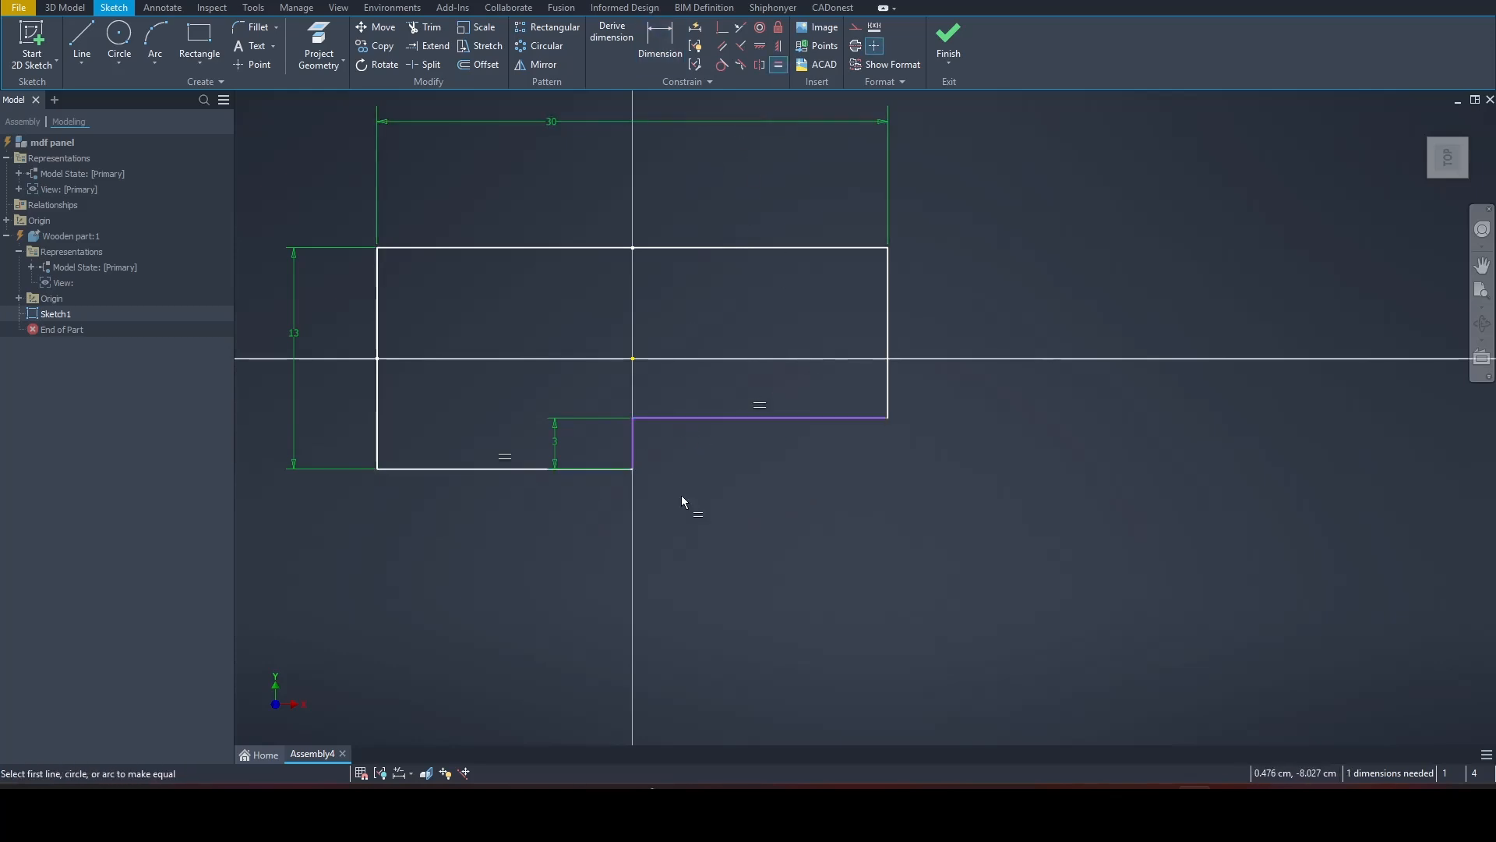
right_click(781, 489)
left_click(832, 489)
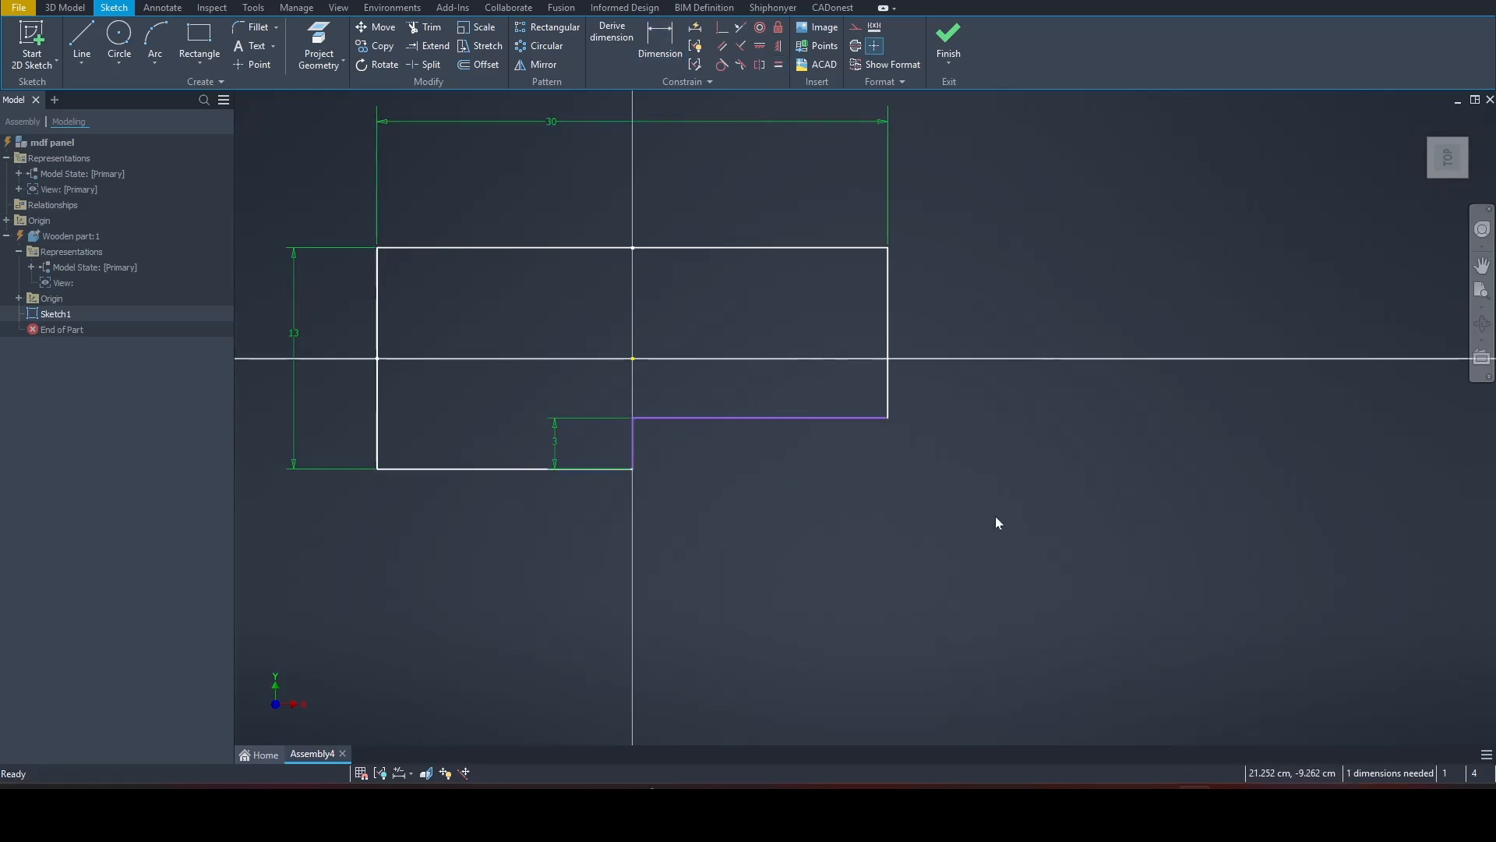
Step: Test the notch's free outer corner by moving it, make the notch's two edges perpendicular, and finish the sketch
left_click_drag(888, 419, 891, 395)
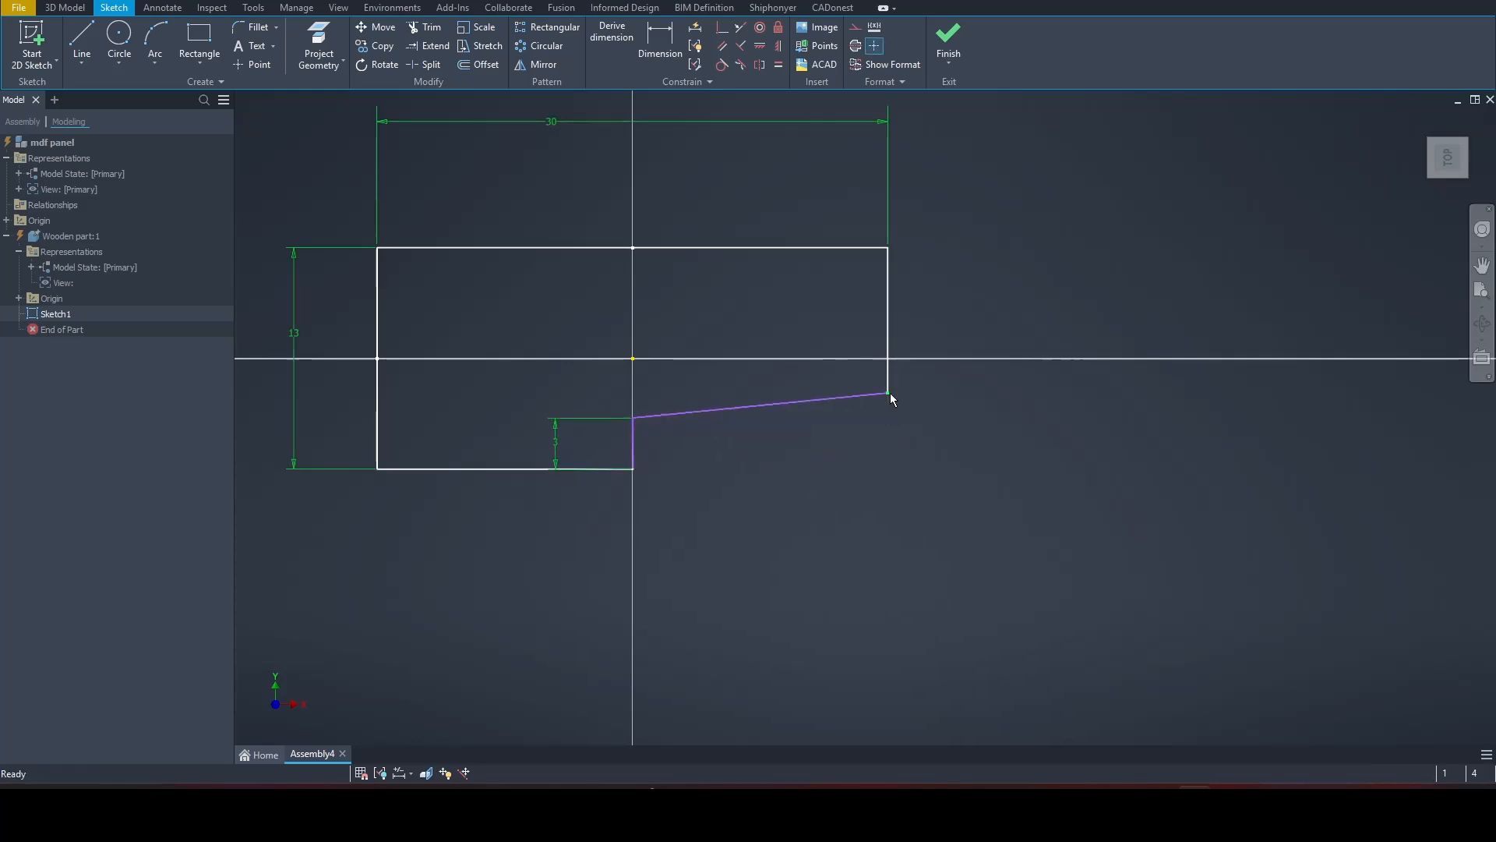
left_click(740, 45)
left_click(634, 434)
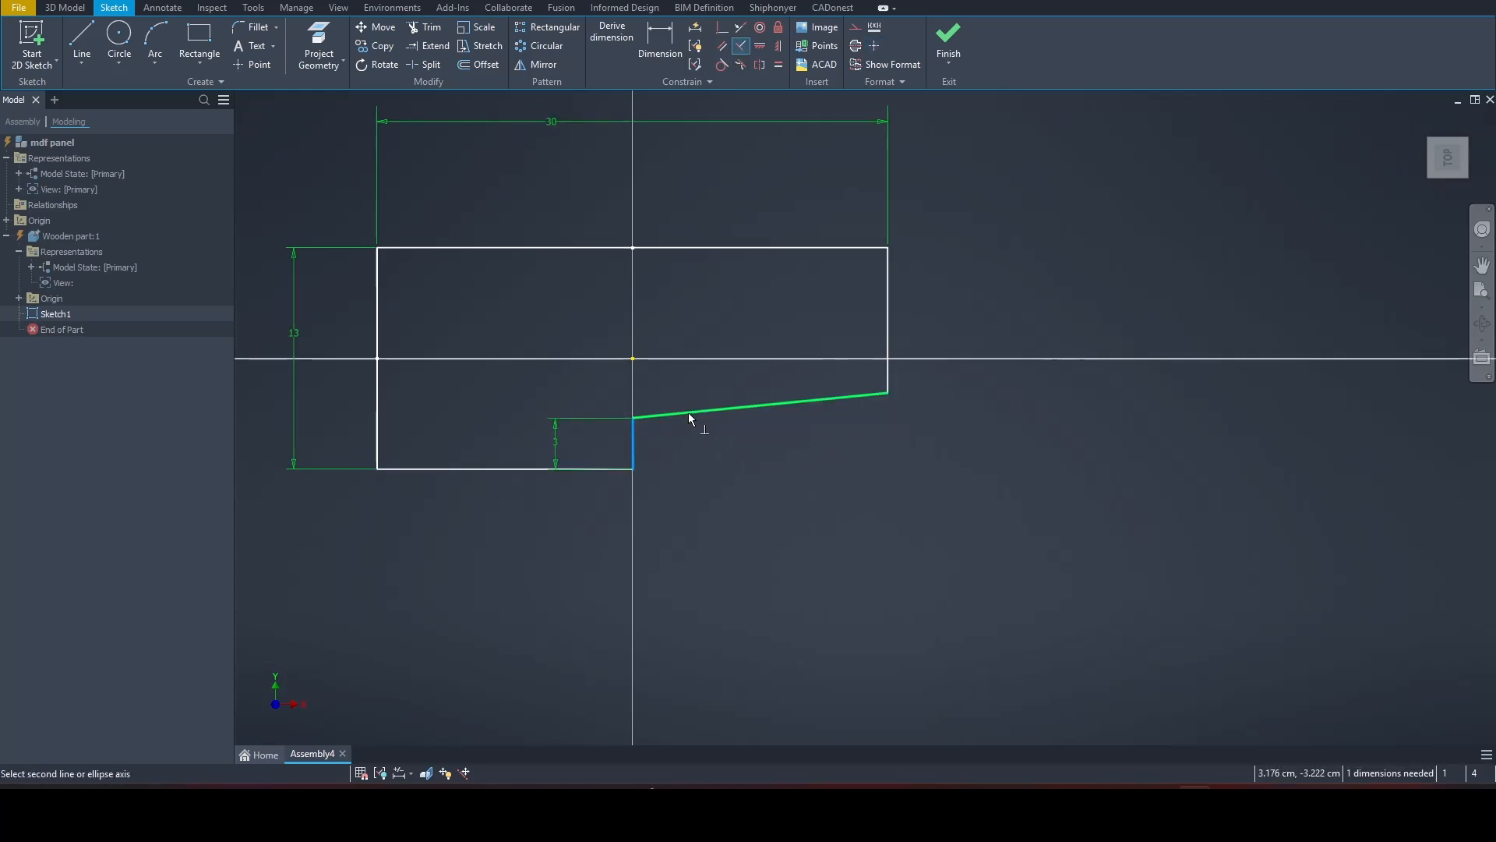
left_click(688, 412)
right_click(751, 450)
left_click(753, 400)
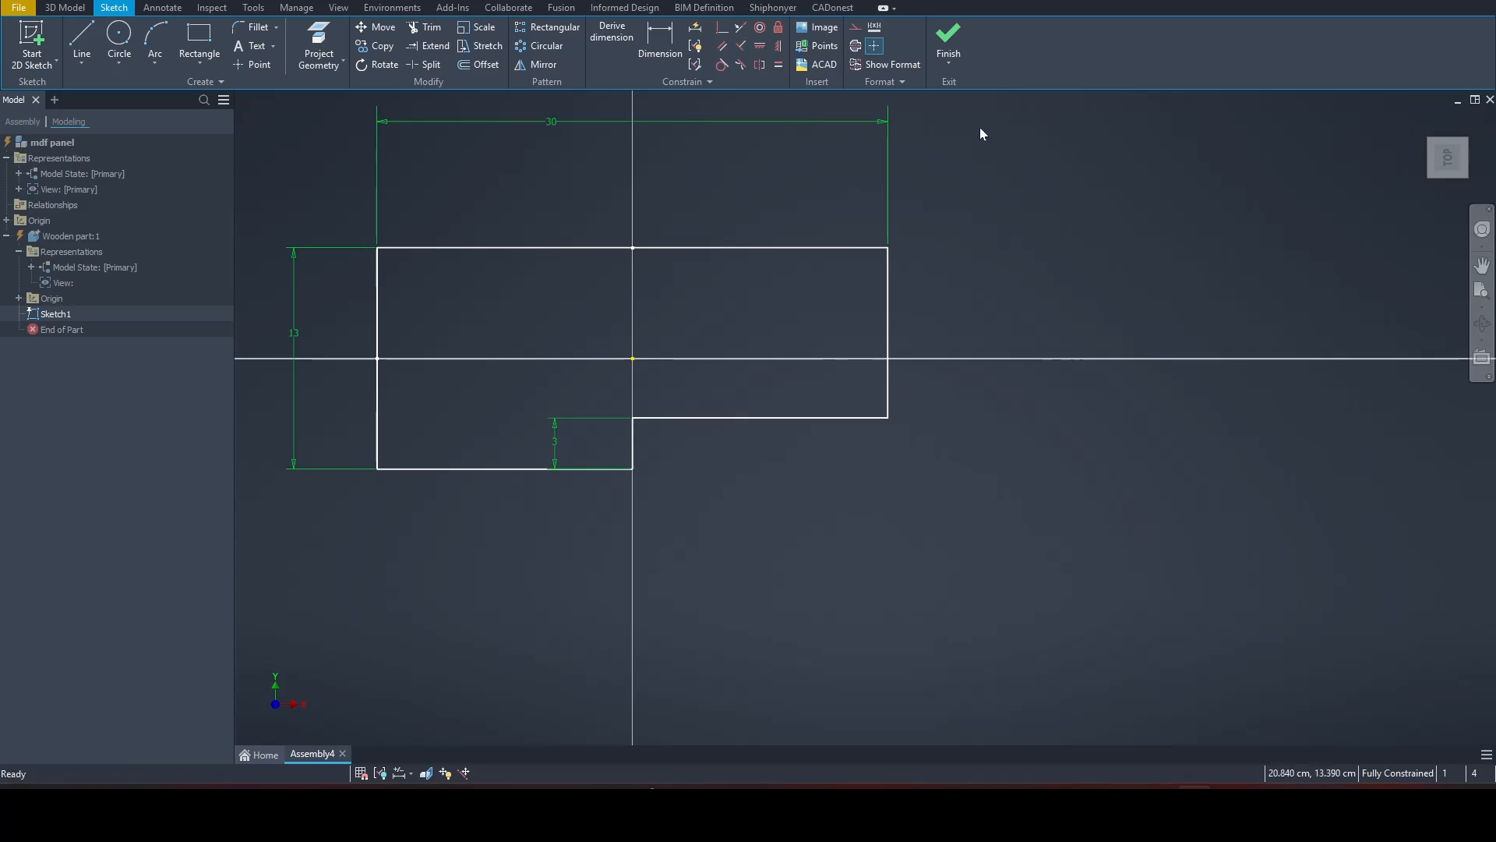
left_click(949, 39)
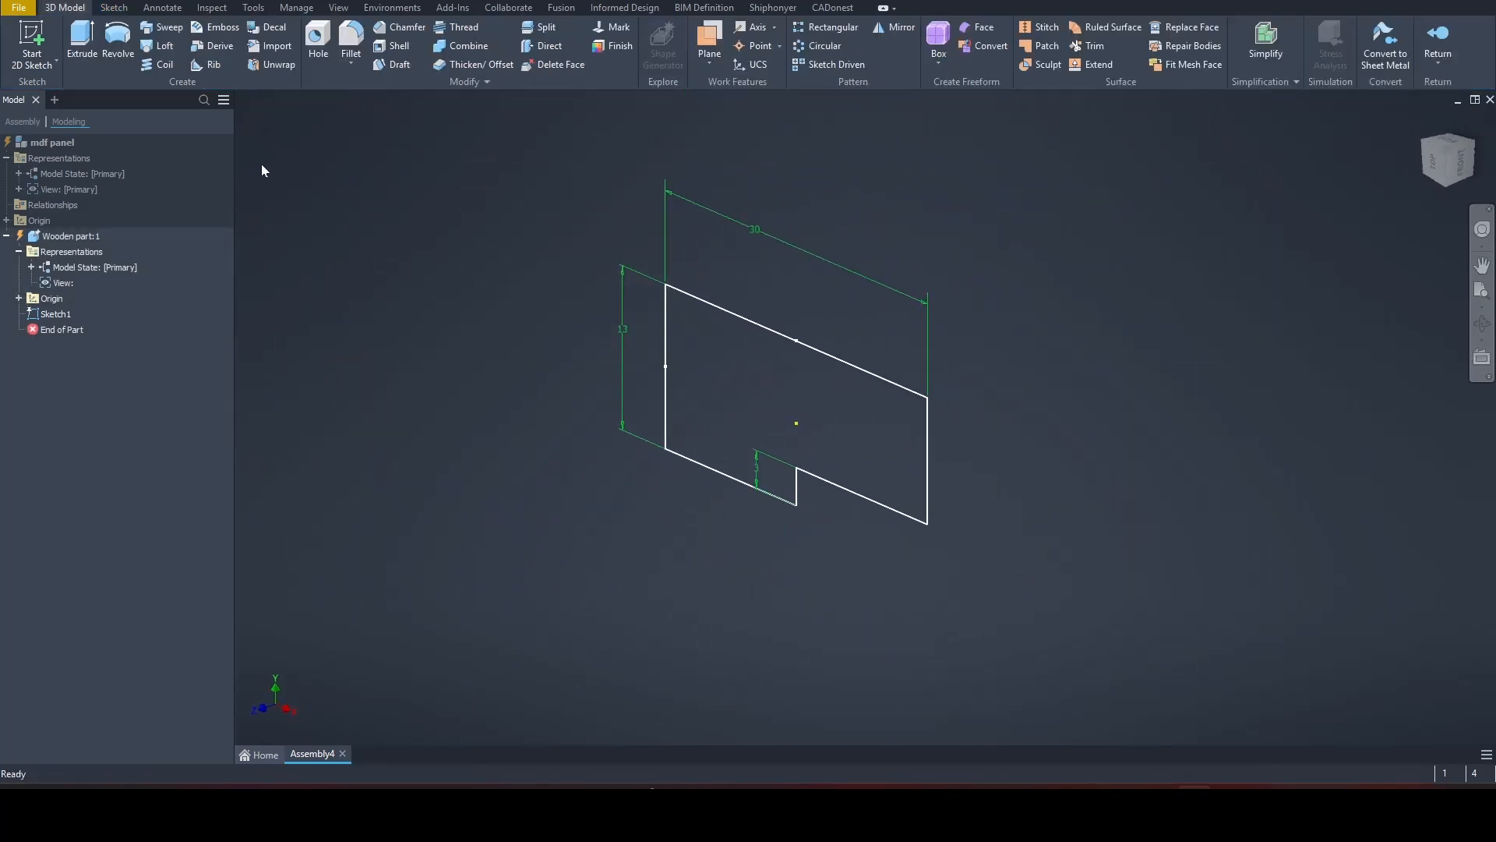
Step: Start a Shiphonyer panel extrusion of the notched profile and name the panel front
left_click(776, 9)
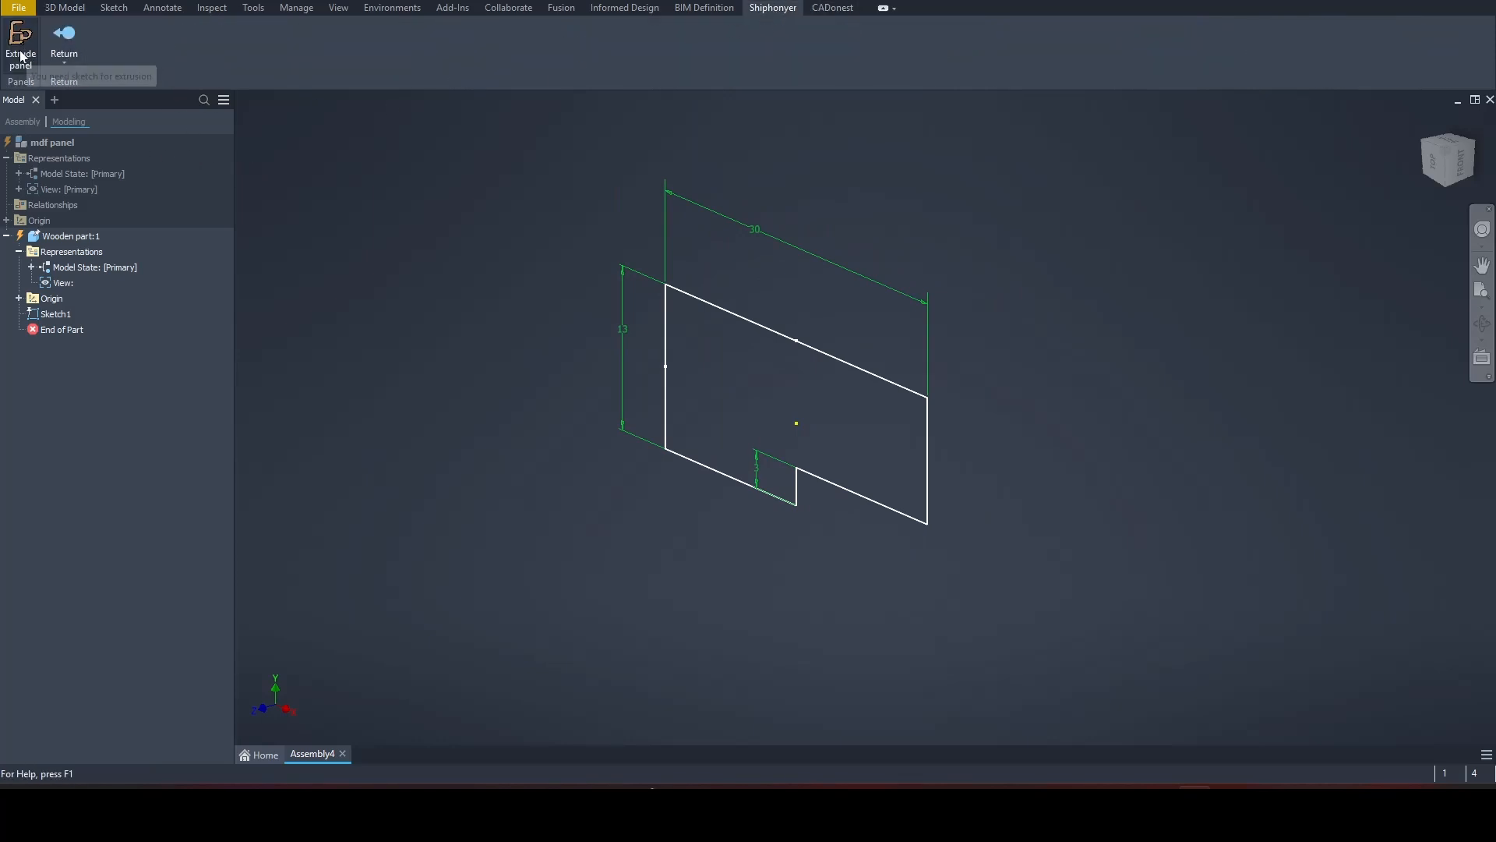
left_click(21, 62)
left_click(733, 371)
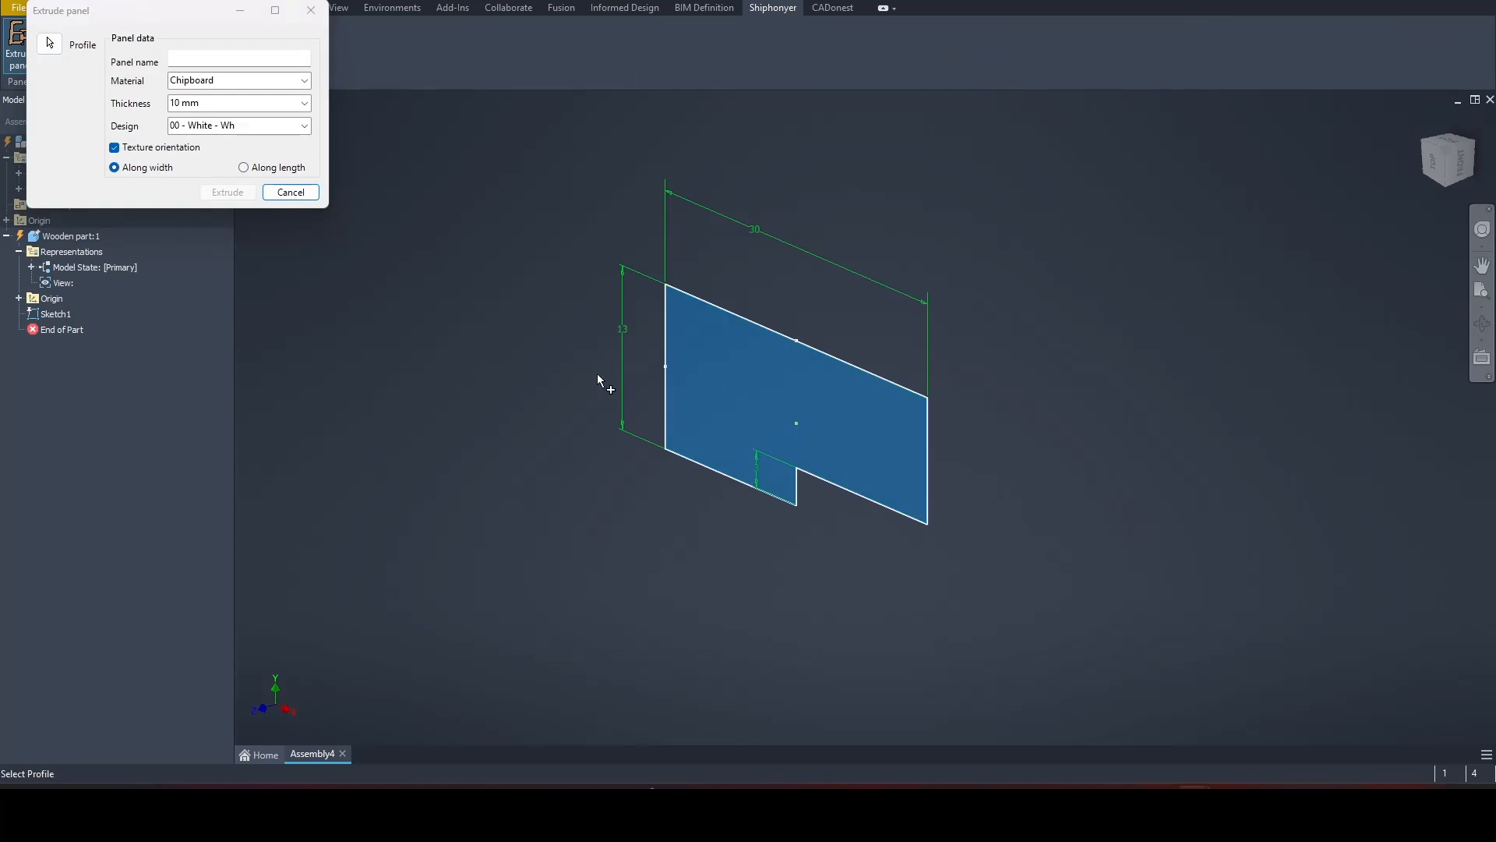
left_click(217, 59)
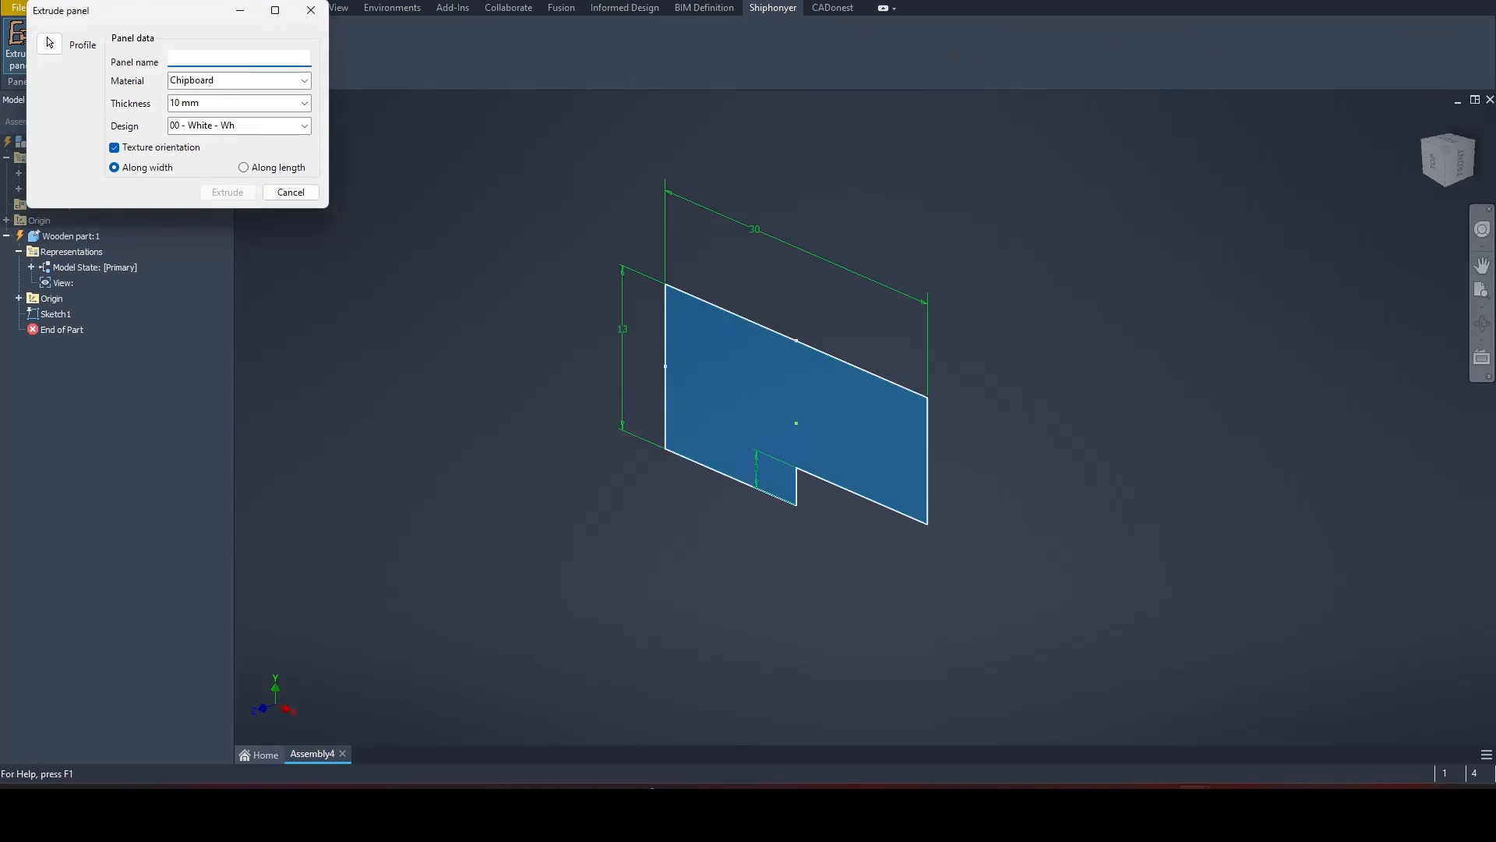
type("front")
Step: Set the panel material to MDF (Medium Density Fiberboard) with a thickness of 19 mm and extrude it
left_click(305, 80)
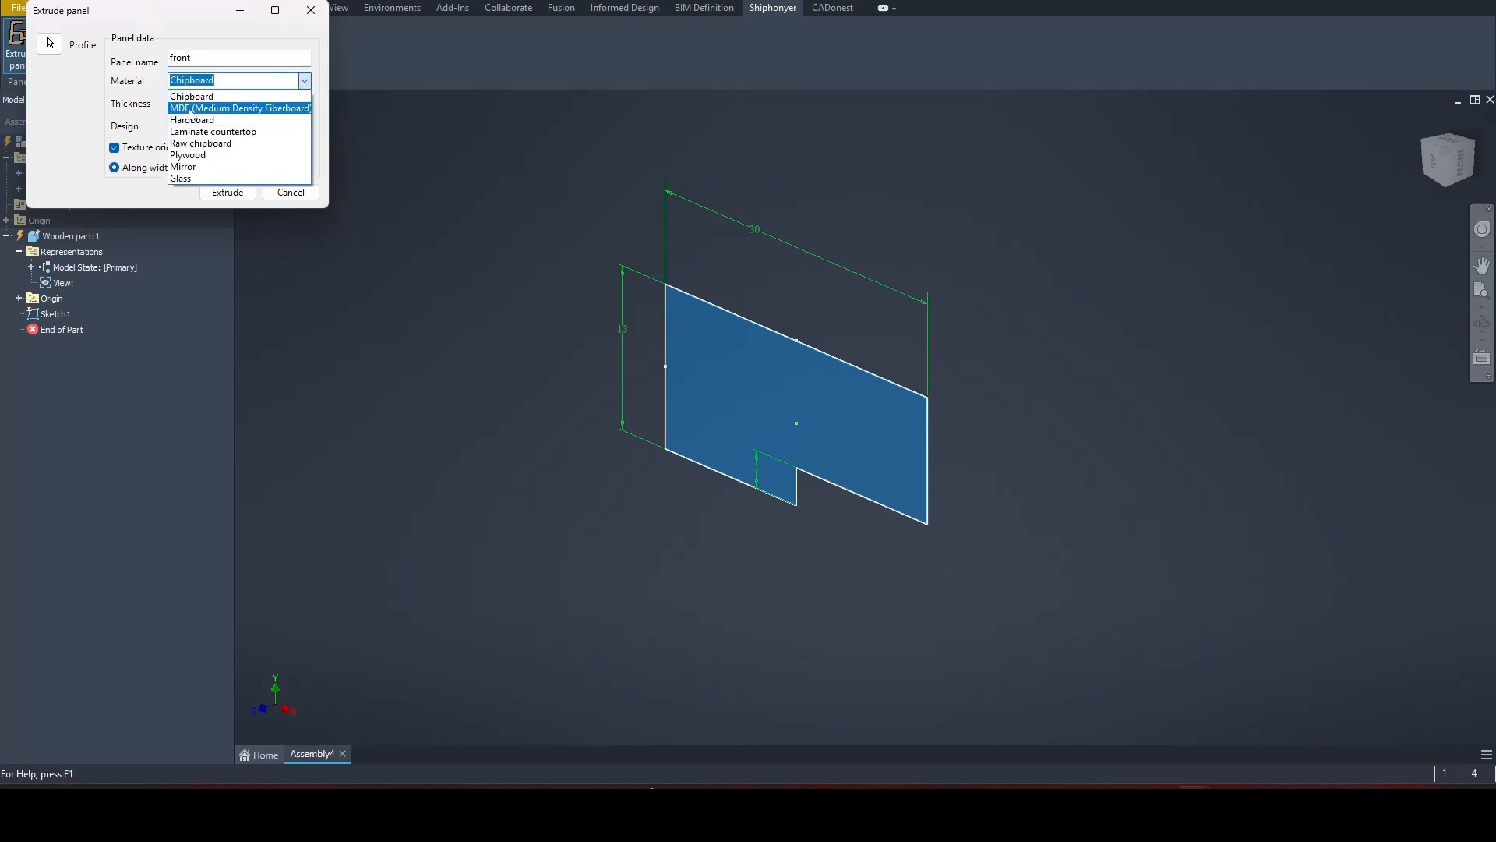
left_click(192, 108)
key("Tab")
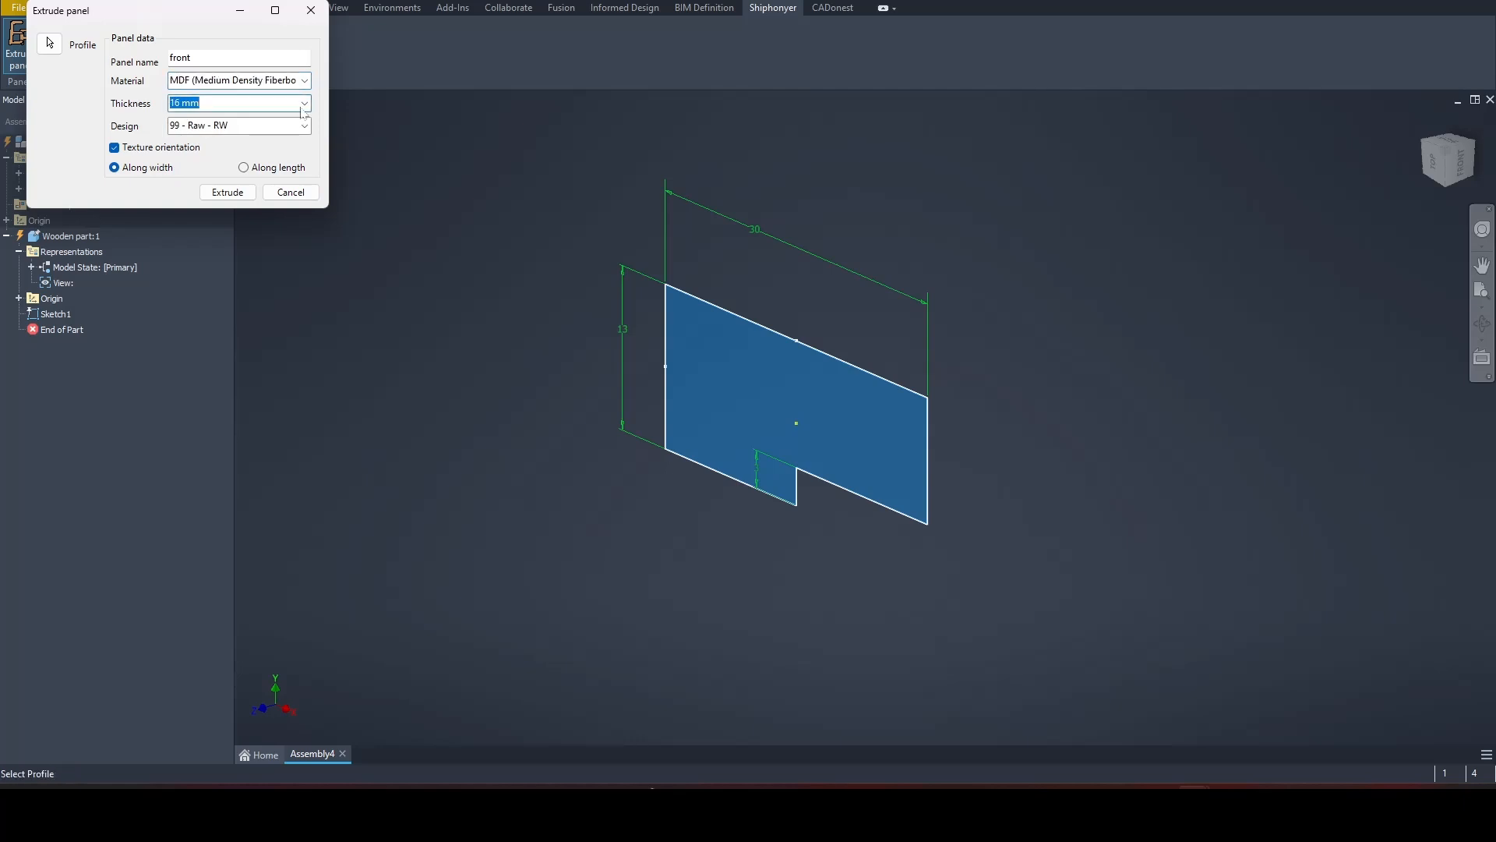
left_click(303, 106)
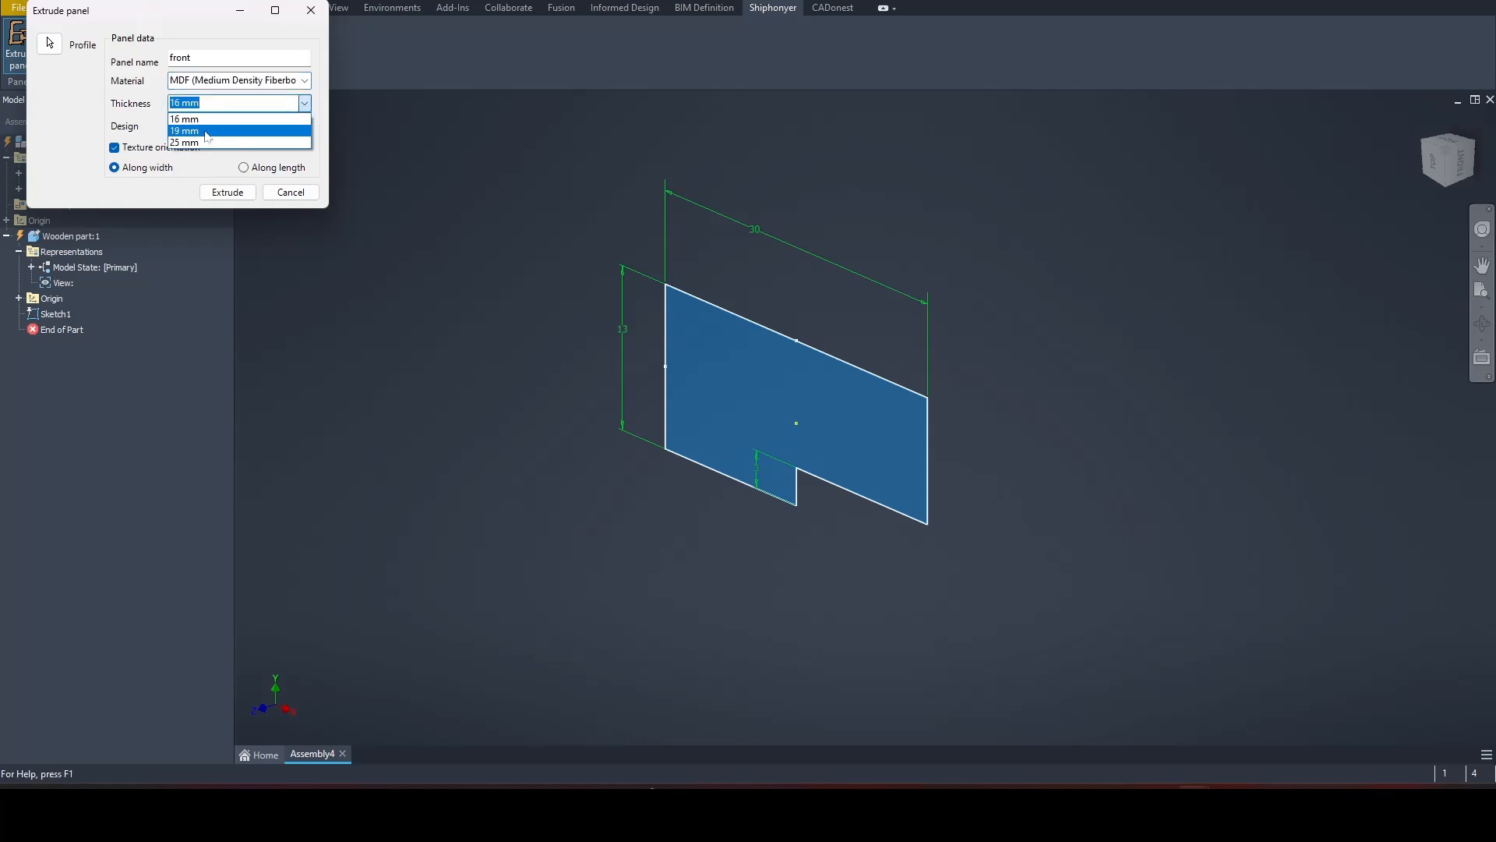
left_click(207, 131)
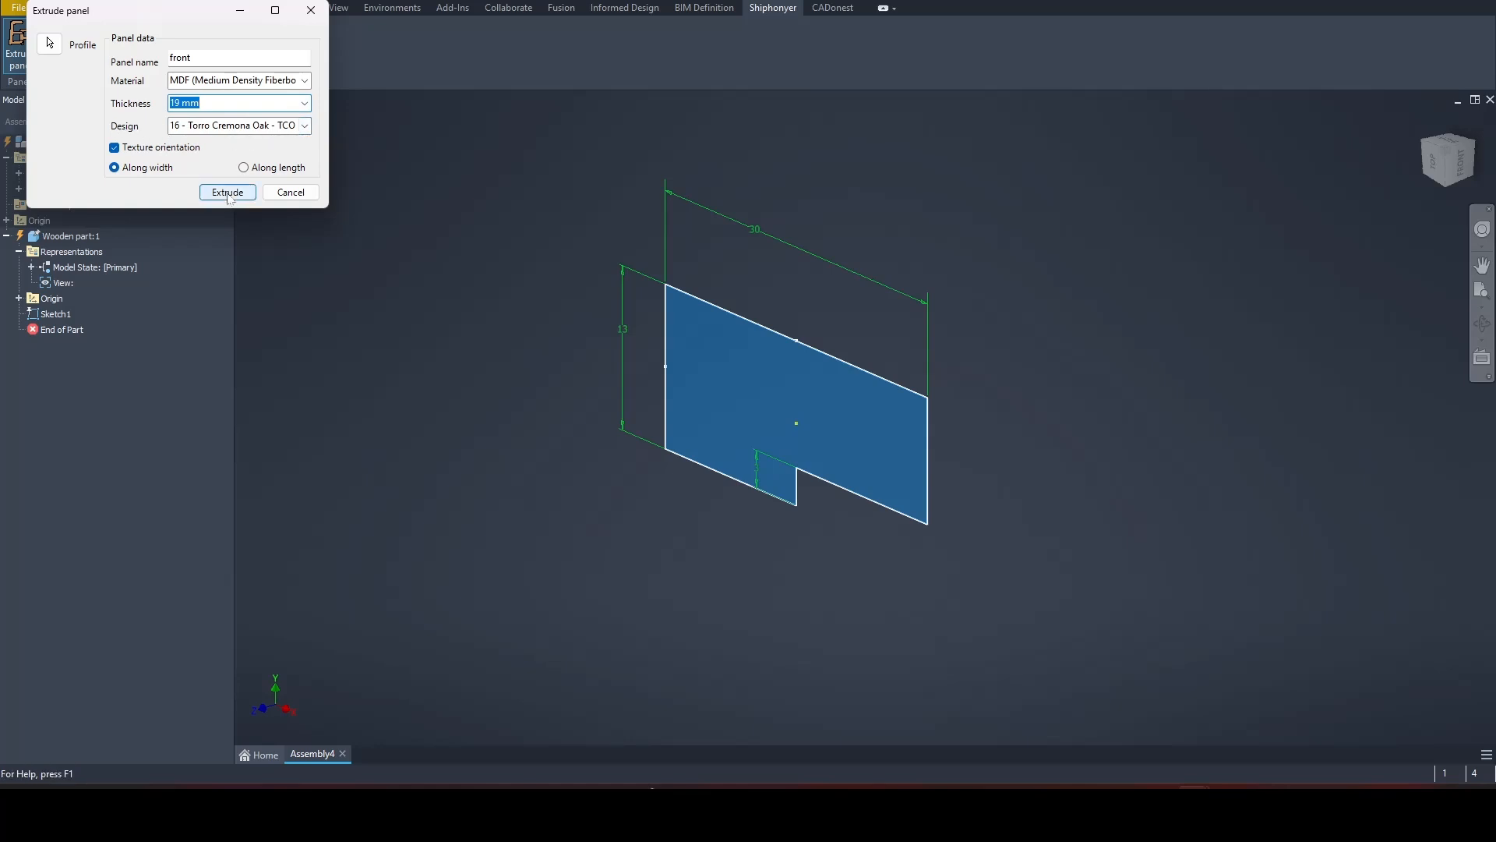
left_click(228, 192)
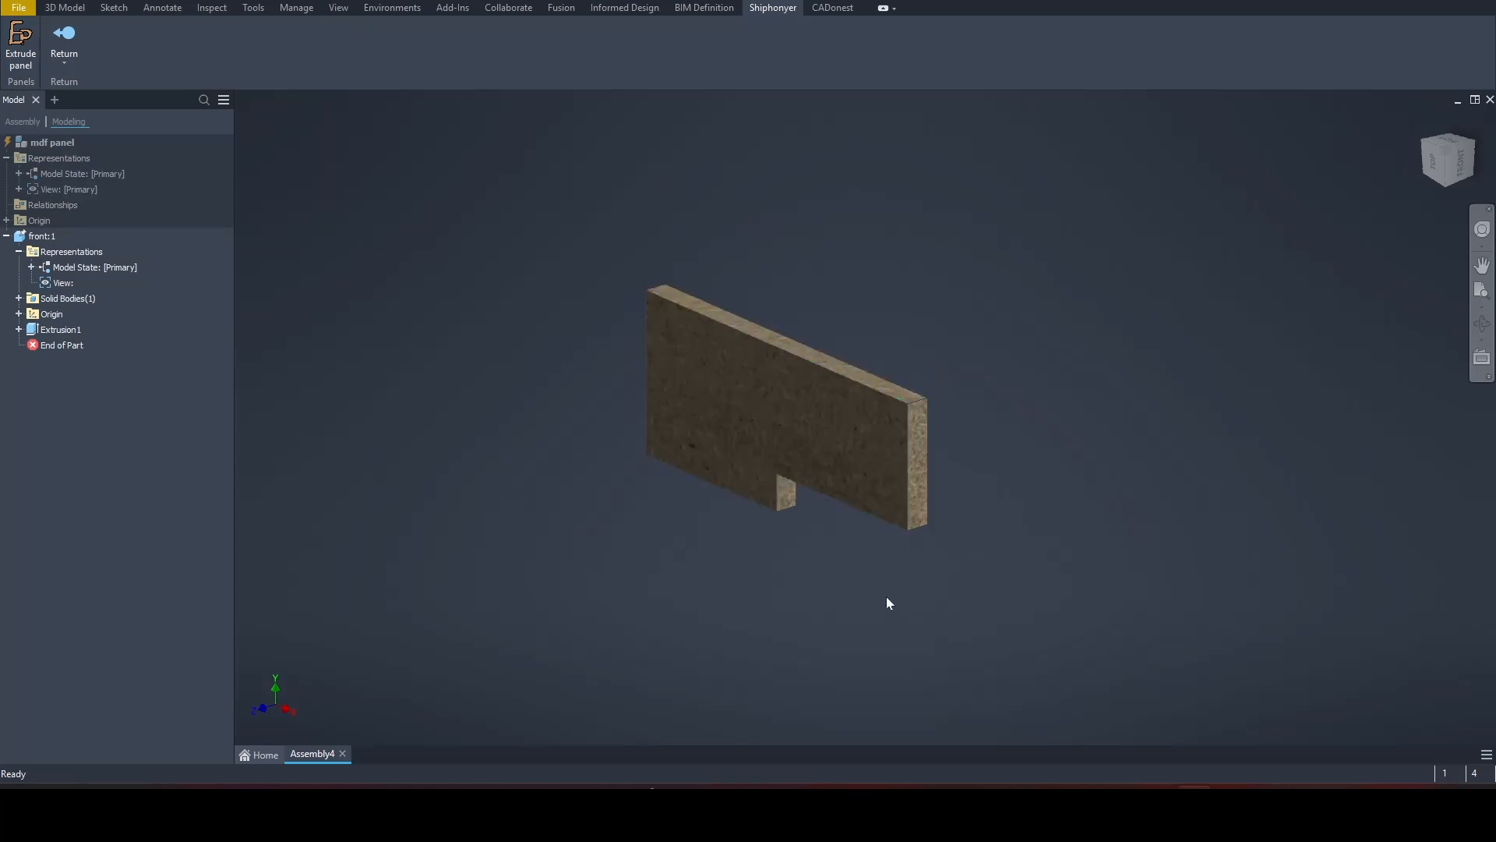
Step: Fillet the panel's four outer corner edges with a 2 cm radius
left_click(67, 9)
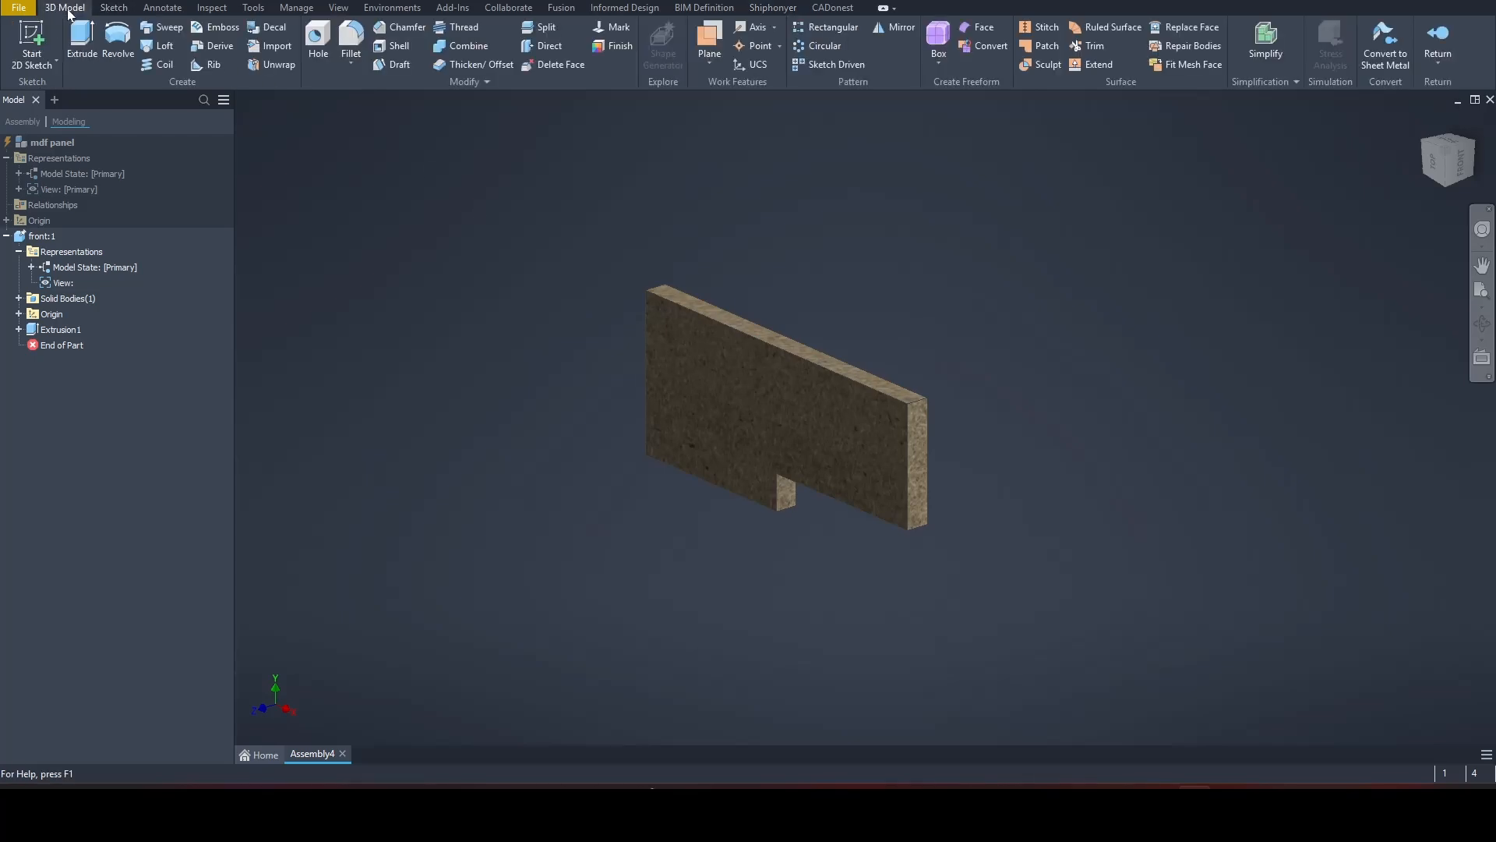
left_click(351, 38)
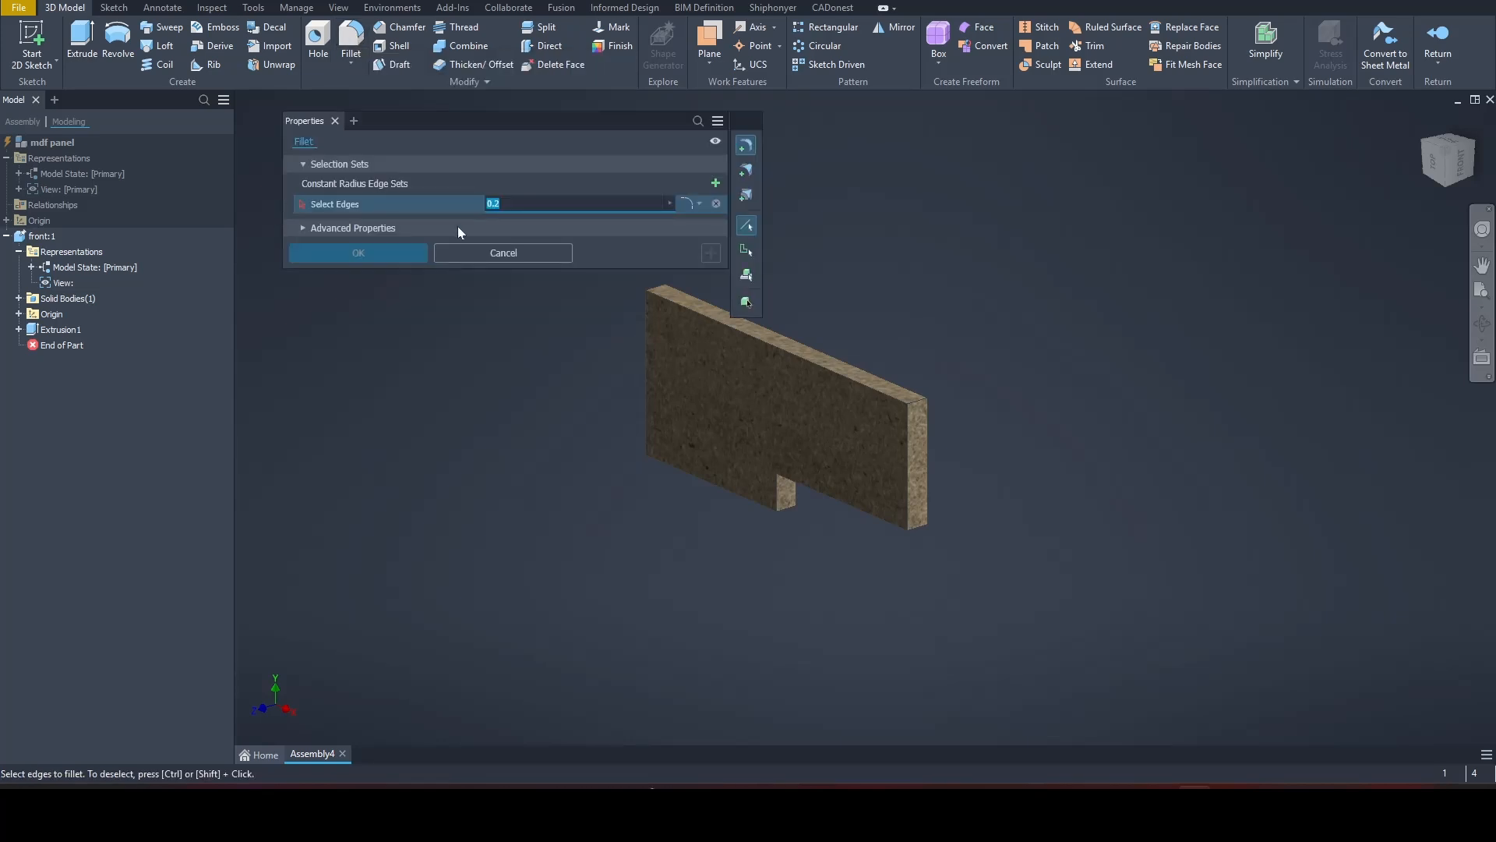
left_click(655, 285)
left_click(920, 401)
left_click(923, 527)
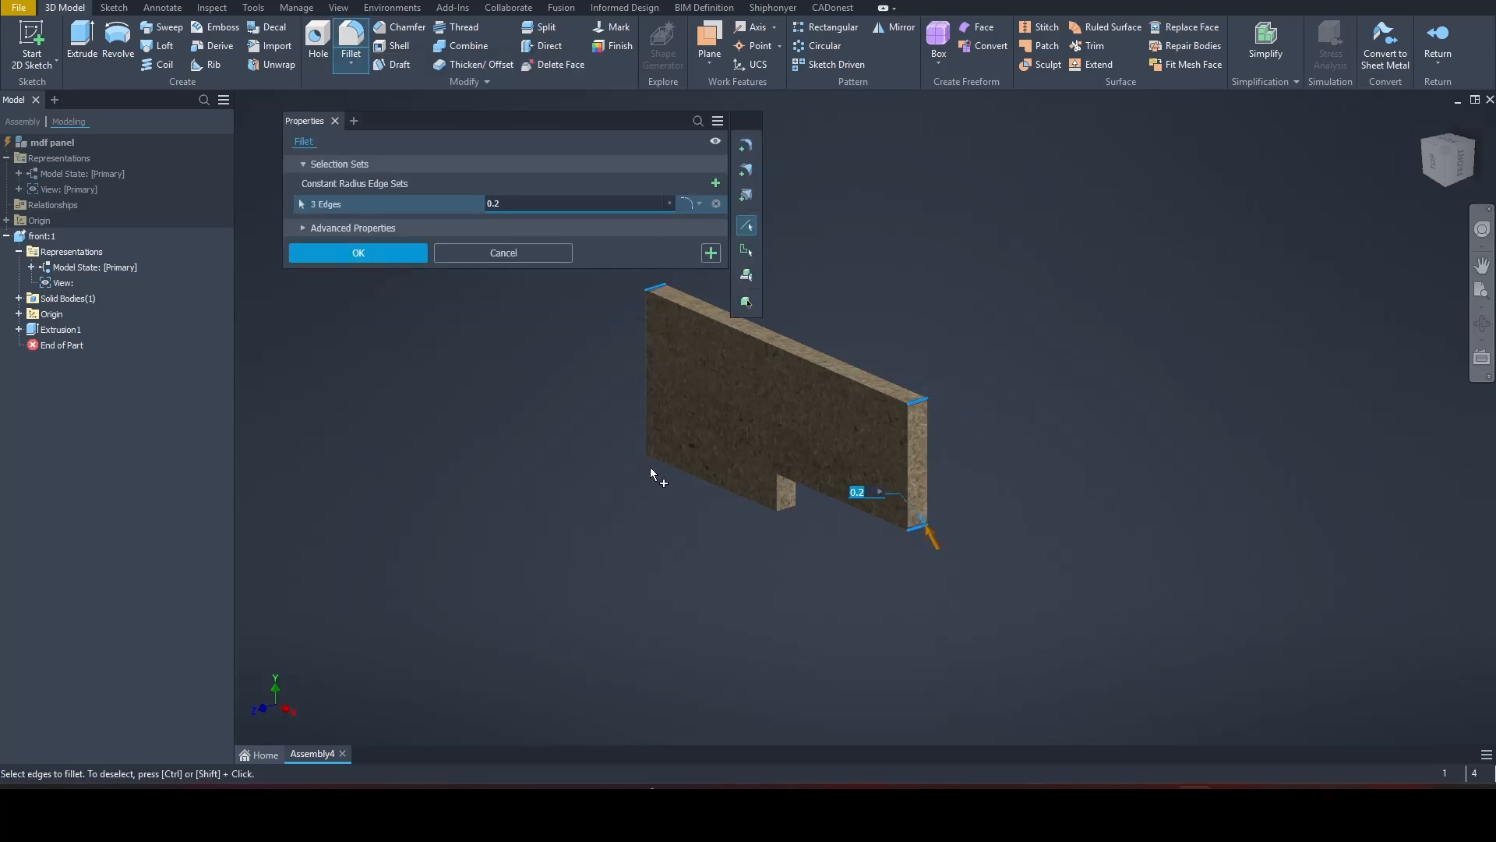
left_click(656, 458)
type("2")
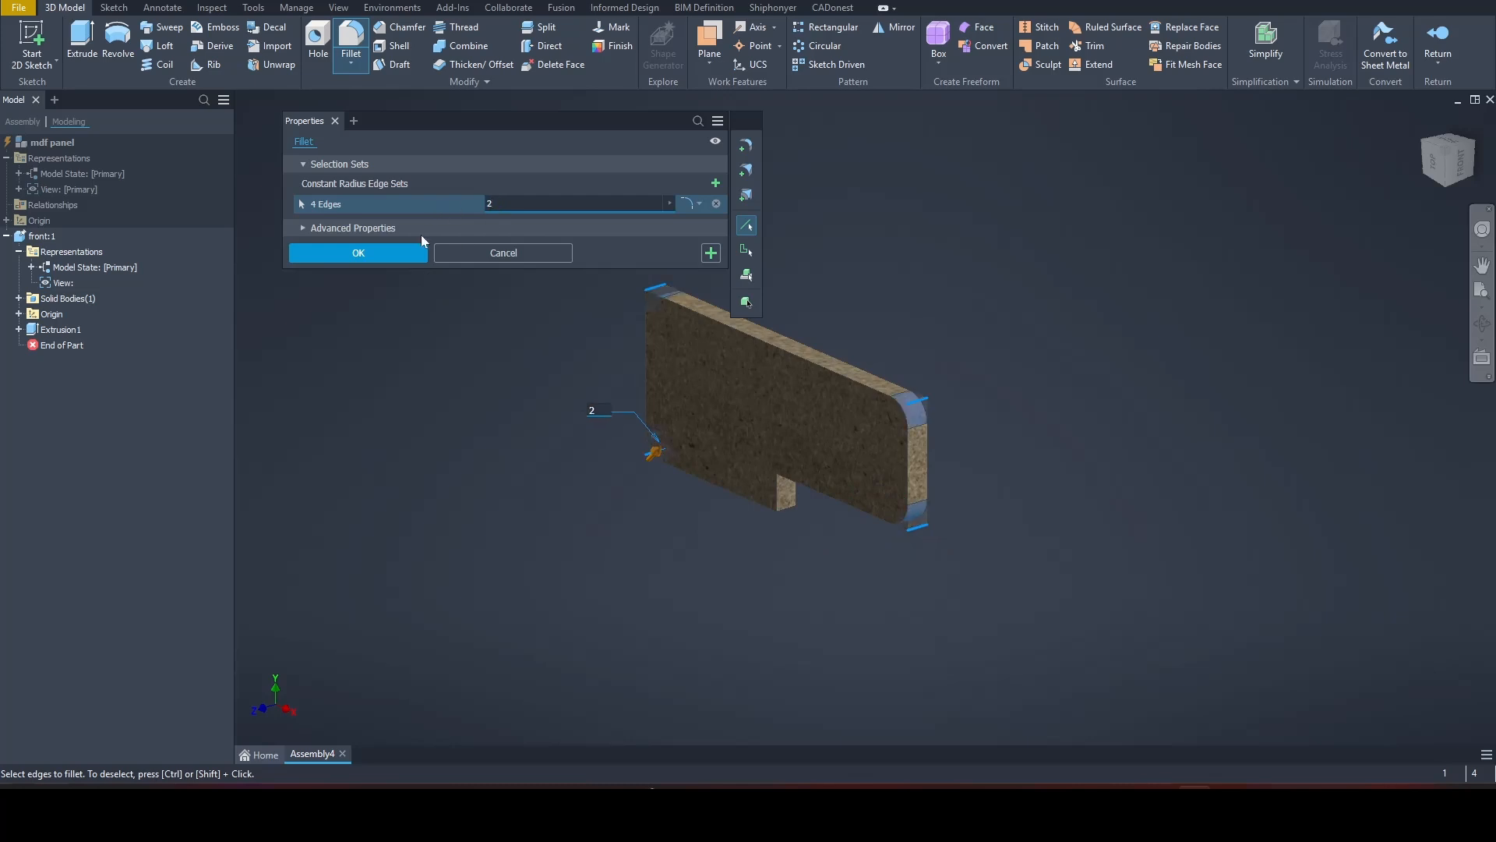
left_click(389, 251)
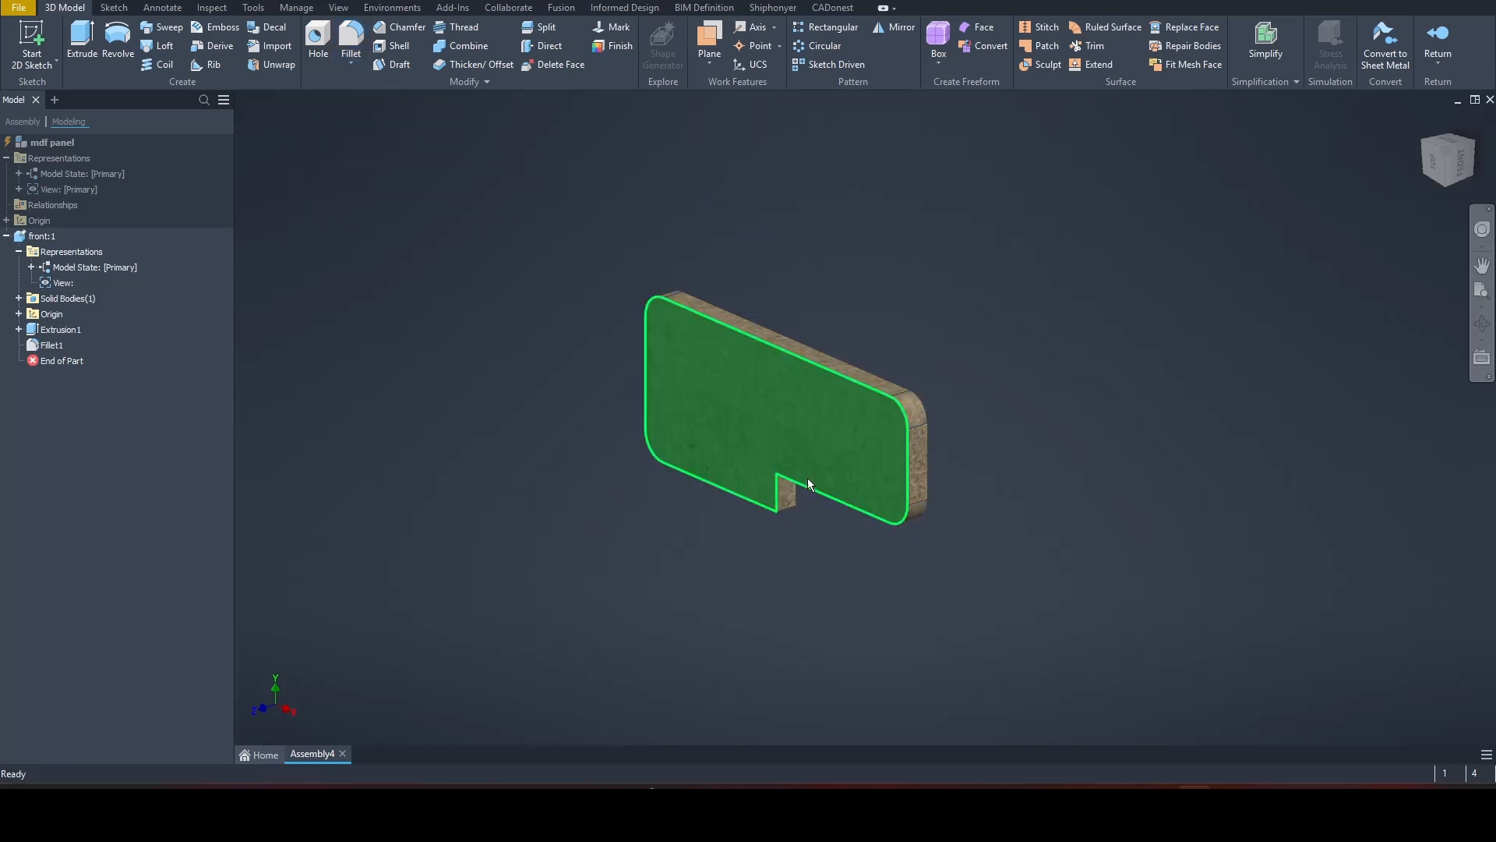
Step: Fillet the inner corner edge of the notch with a 5 cm radius
left_click(350, 35)
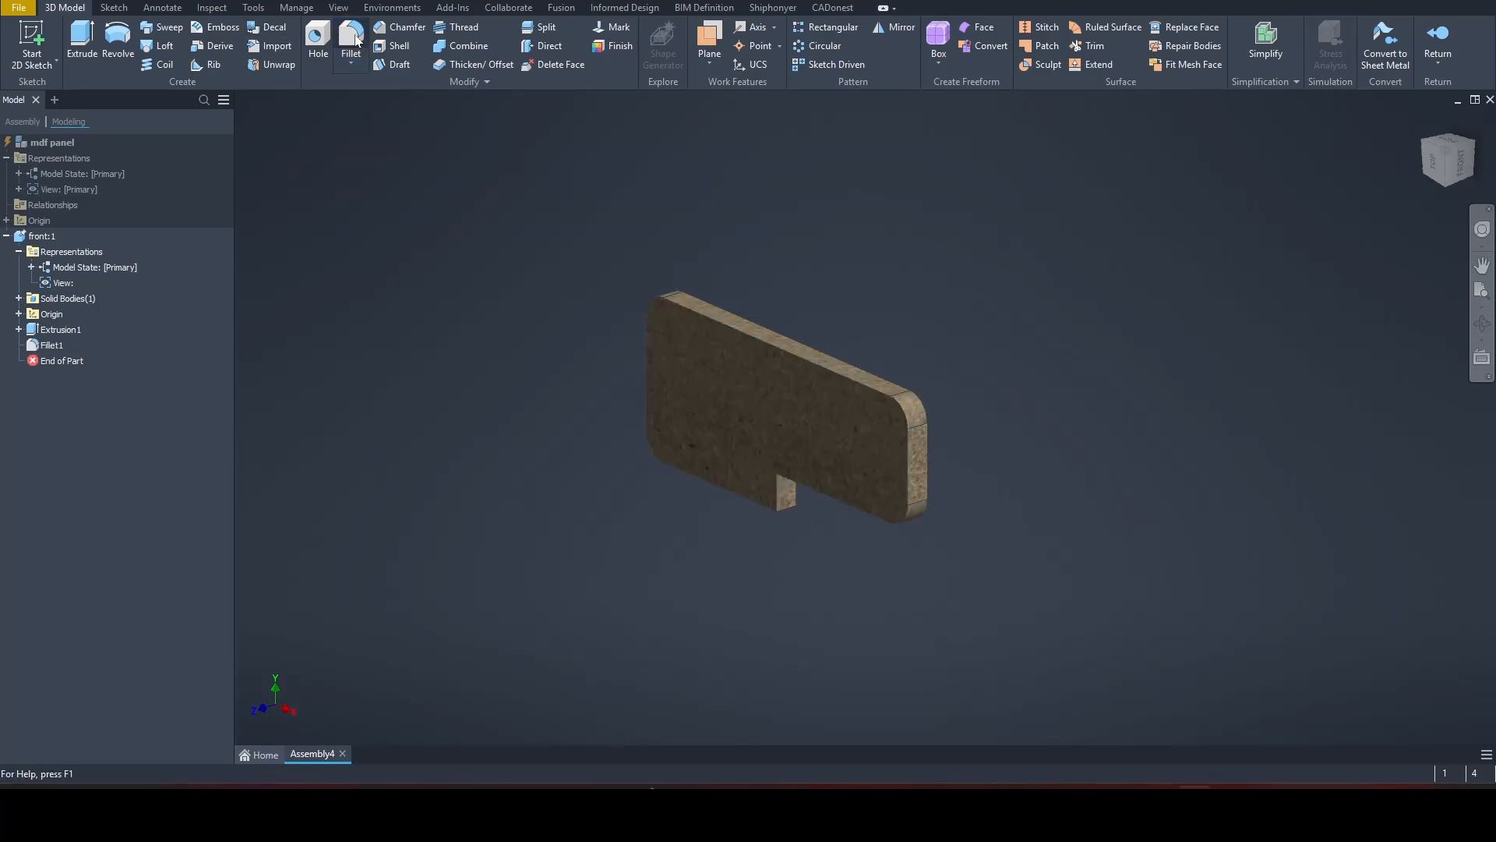
left_click(791, 474)
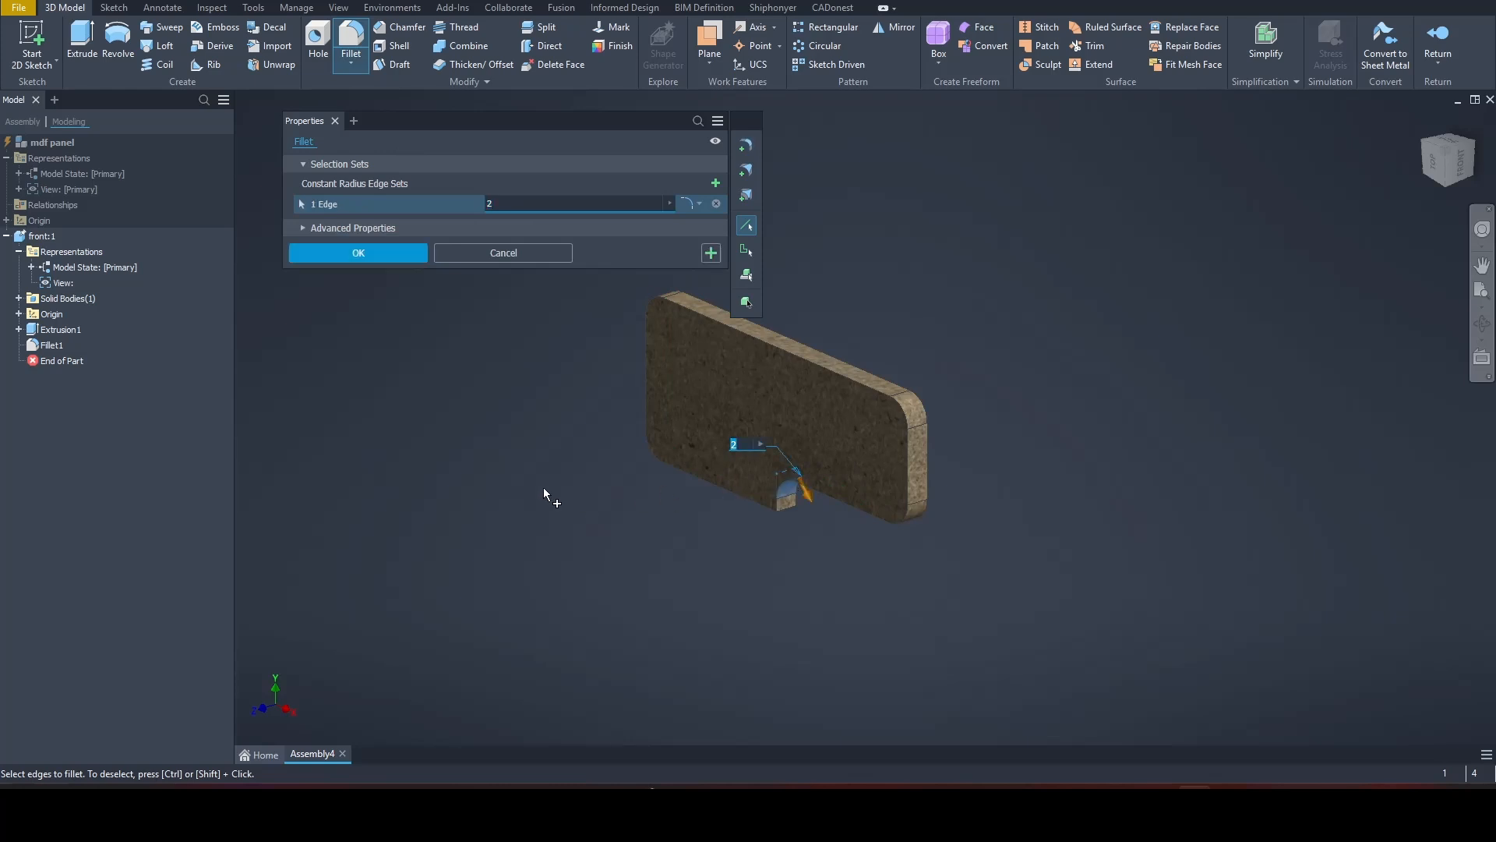
type("5")
left_click(413, 251)
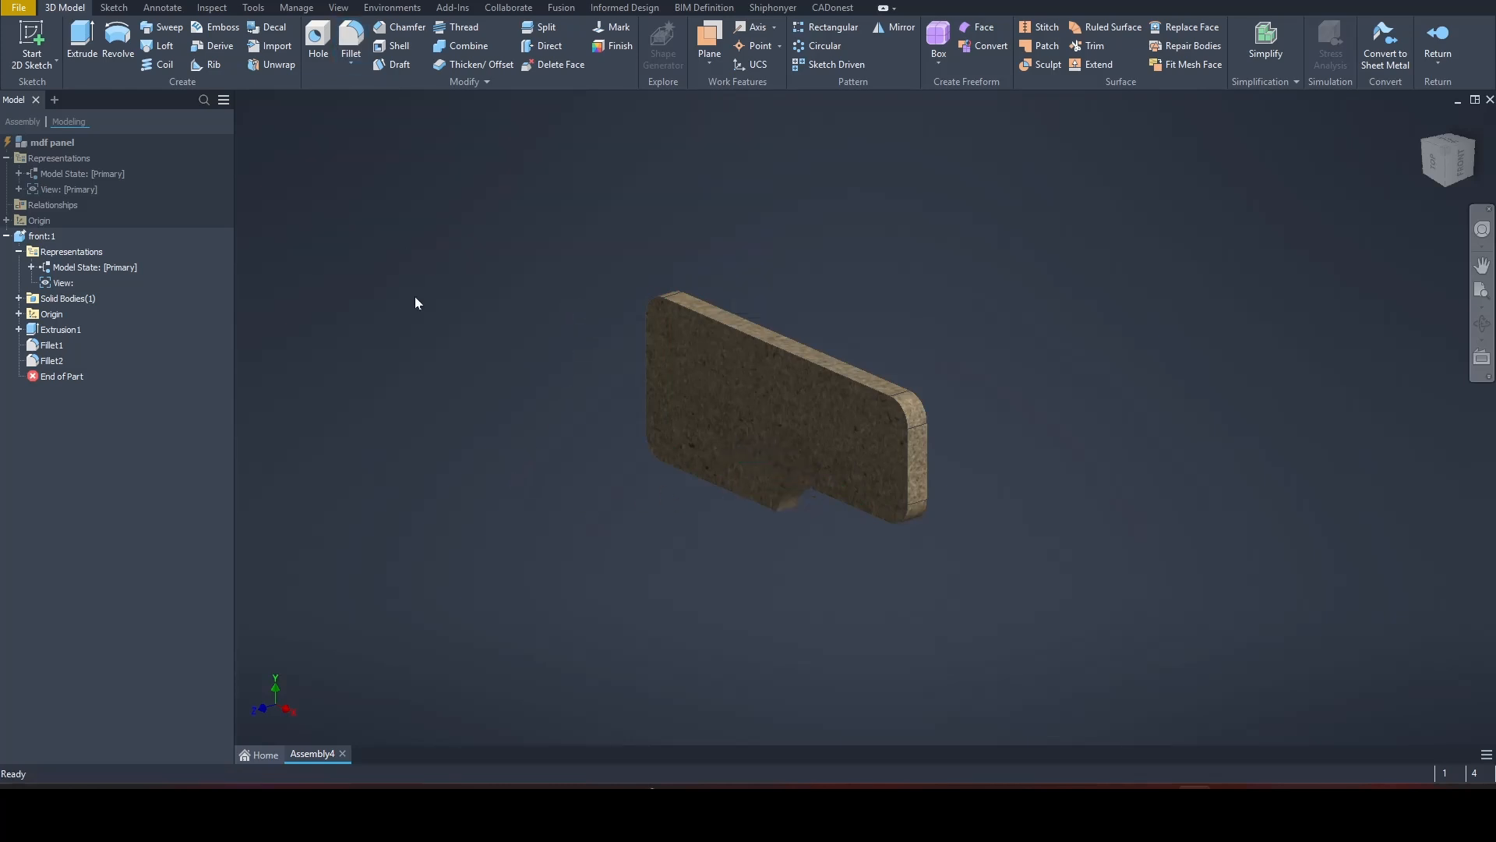
Step: Round the whole edge loop of the panel's front face with a 1 cm fillet
left_click(350, 35)
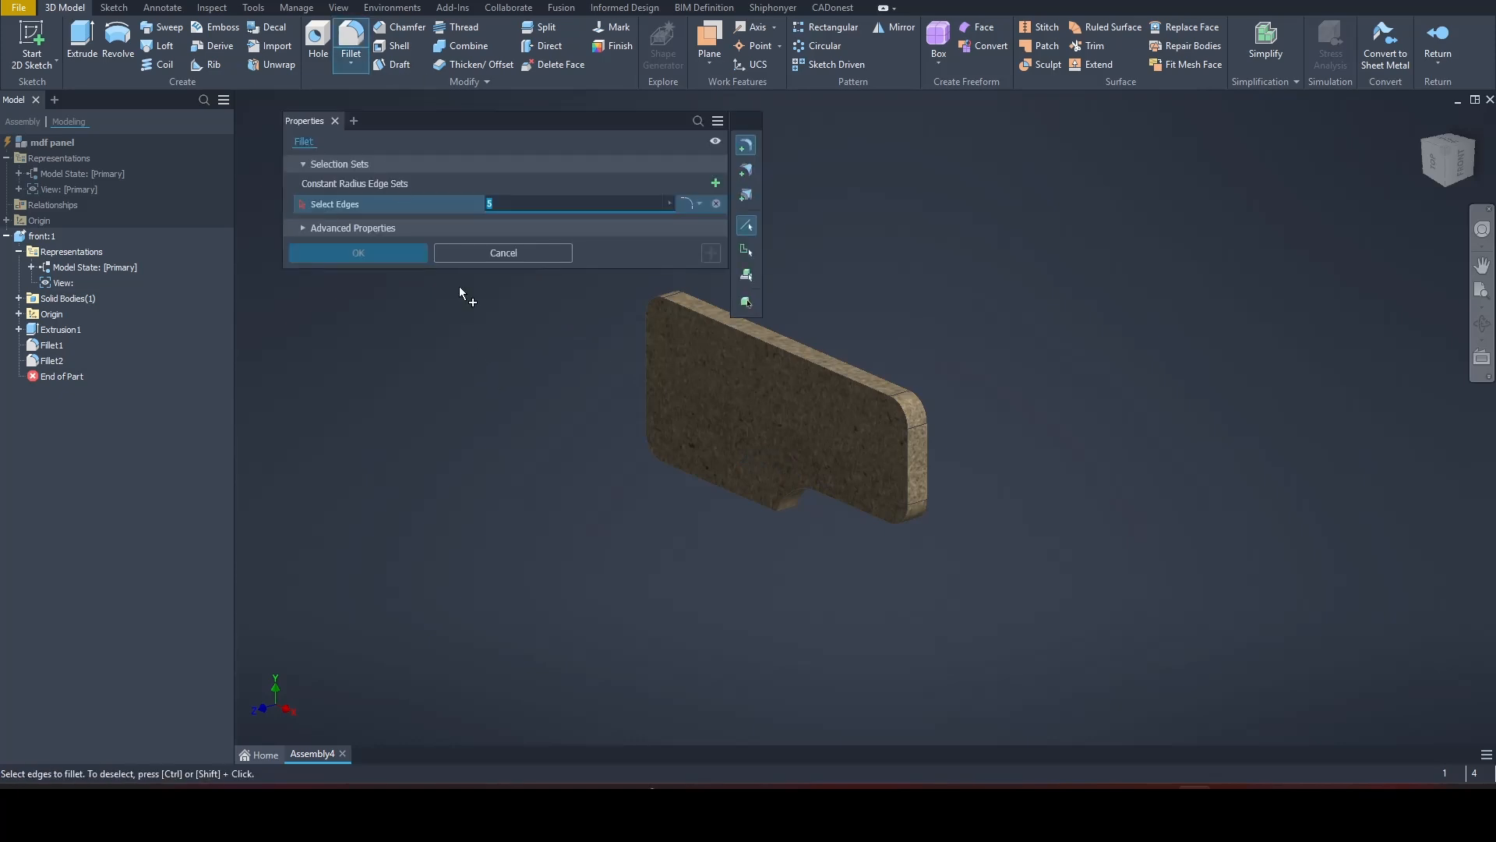
left_click(709, 320)
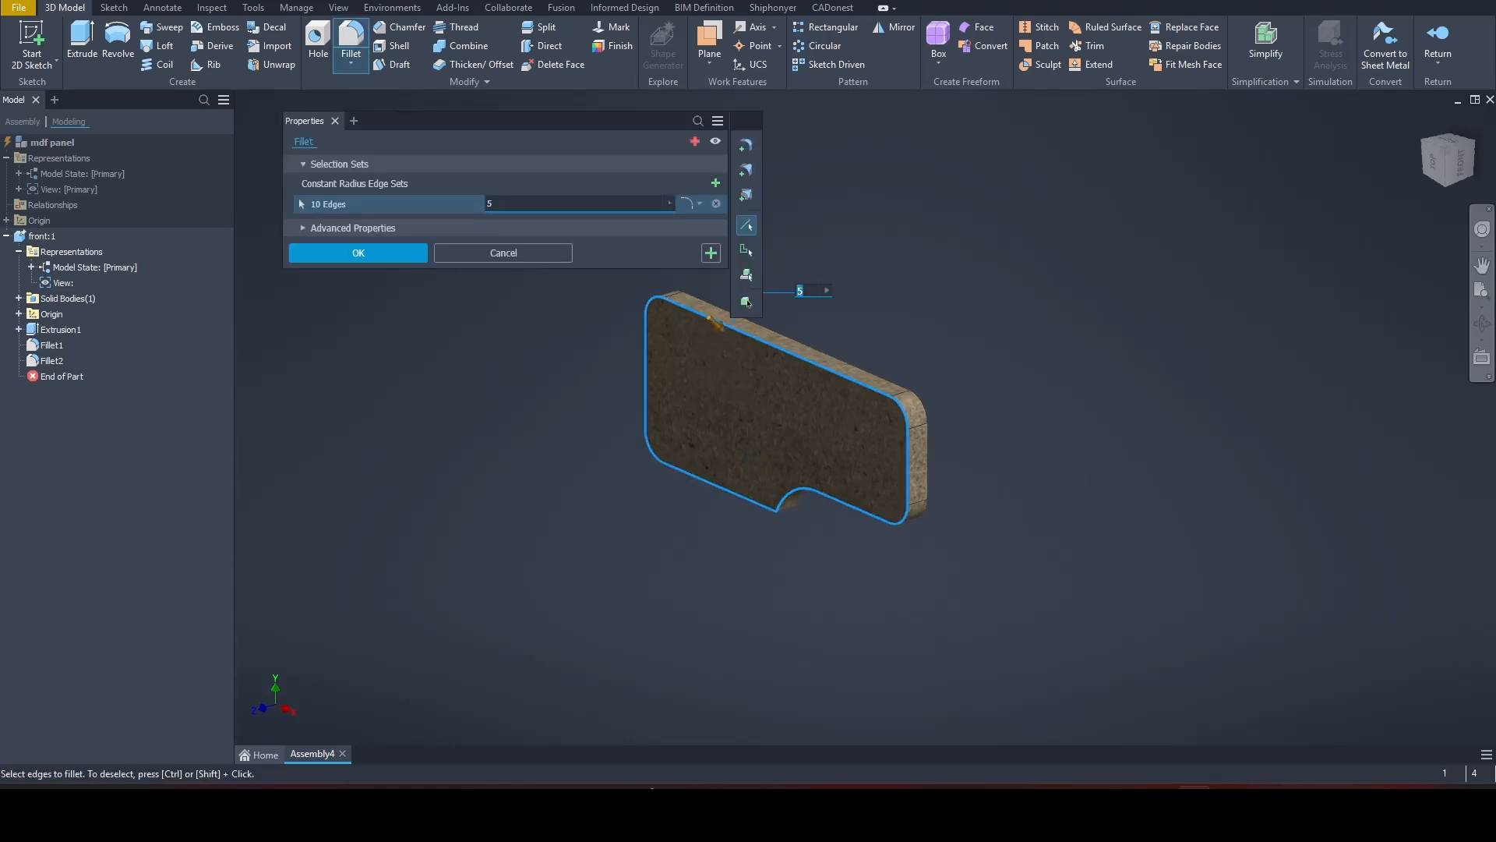
type("1")
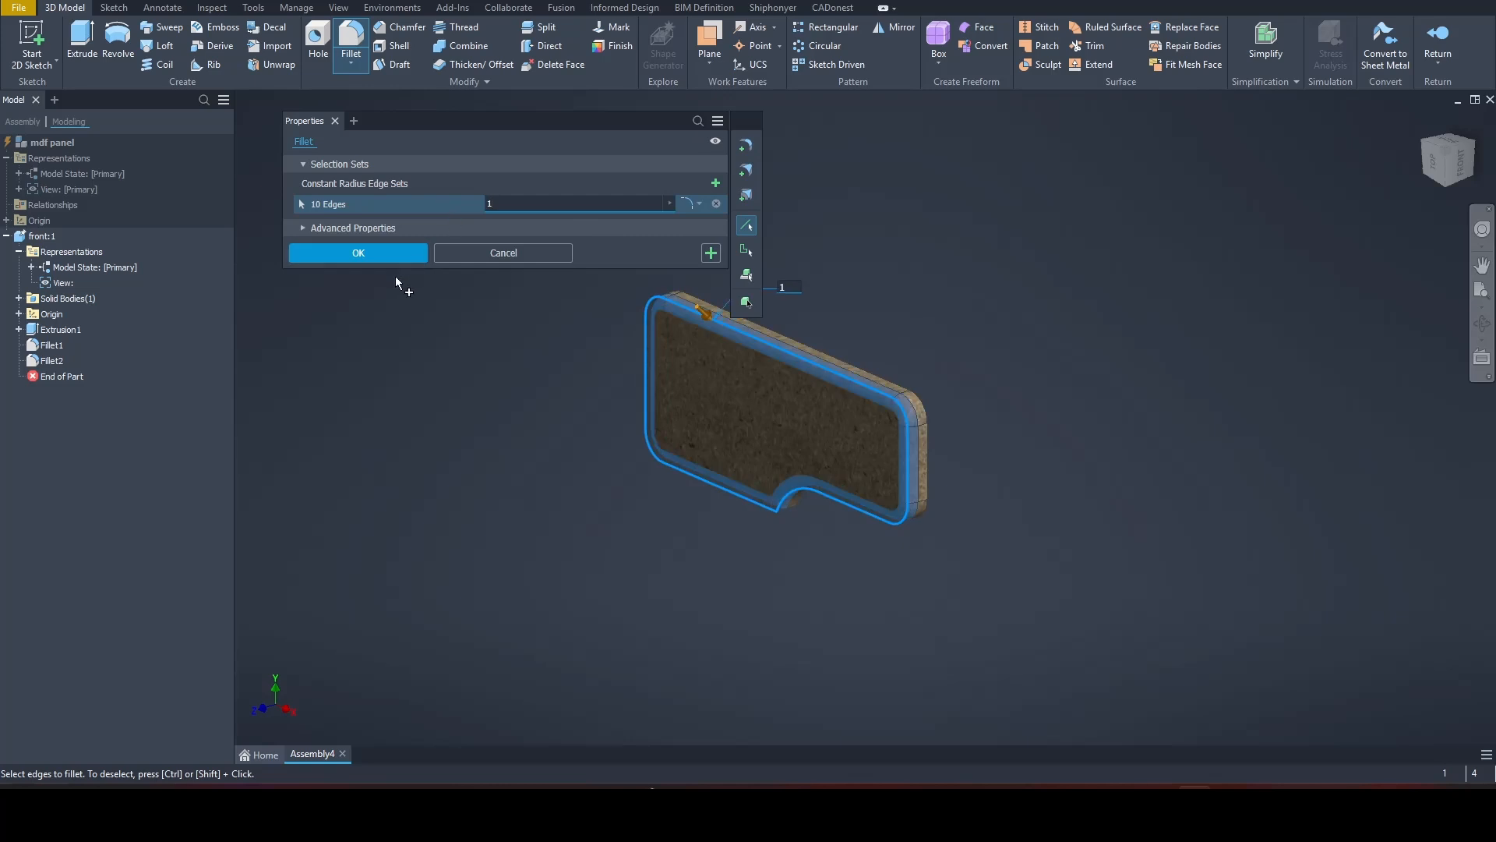
left_click(359, 253)
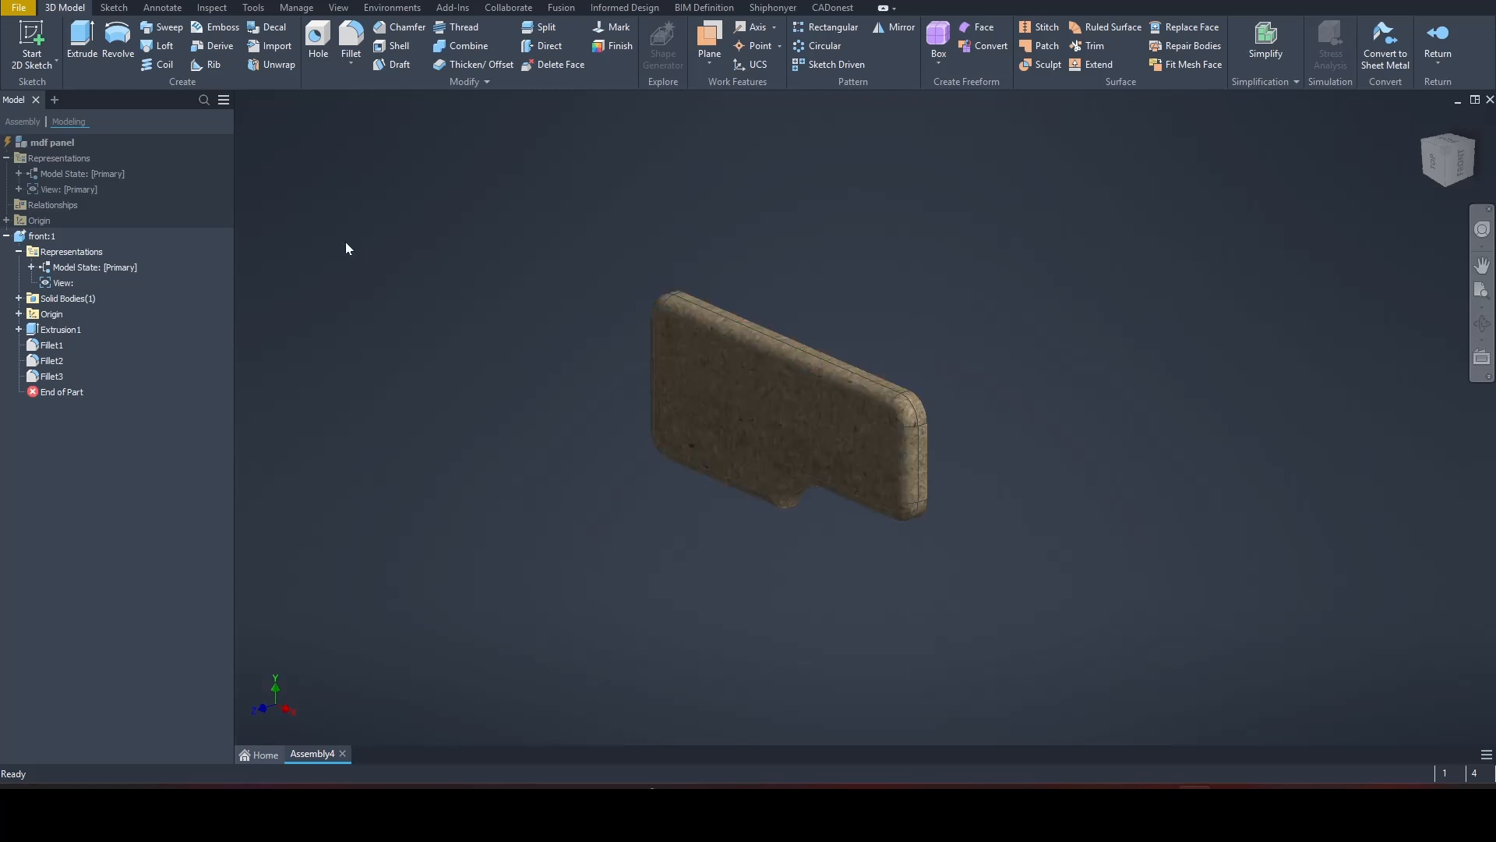
Step: Start a new 2D sketch on the front panel's XZ origin plane
left_click(34, 41)
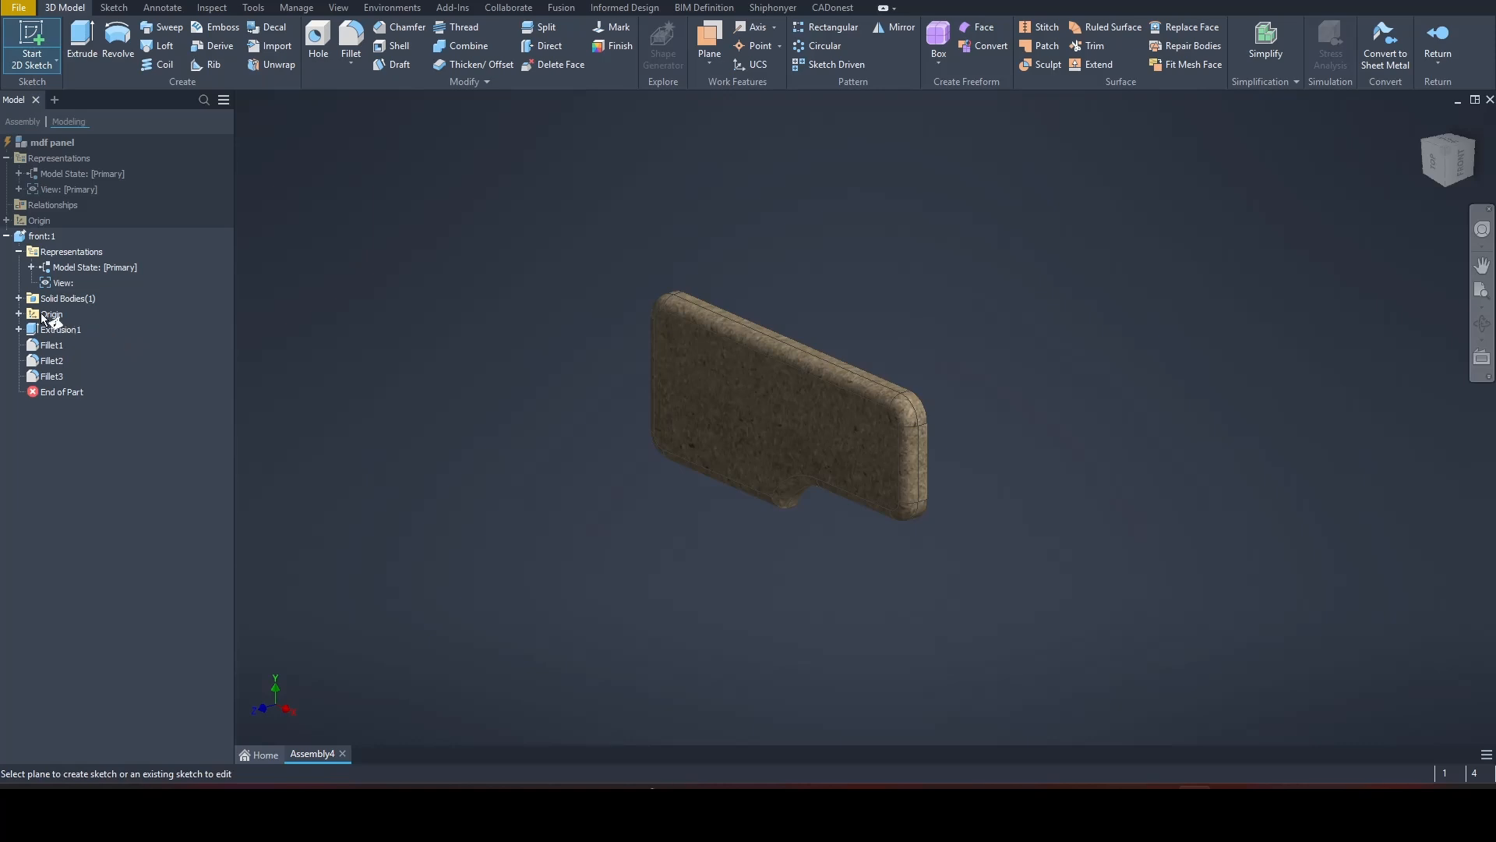
left_click(18, 314)
left_click(77, 361)
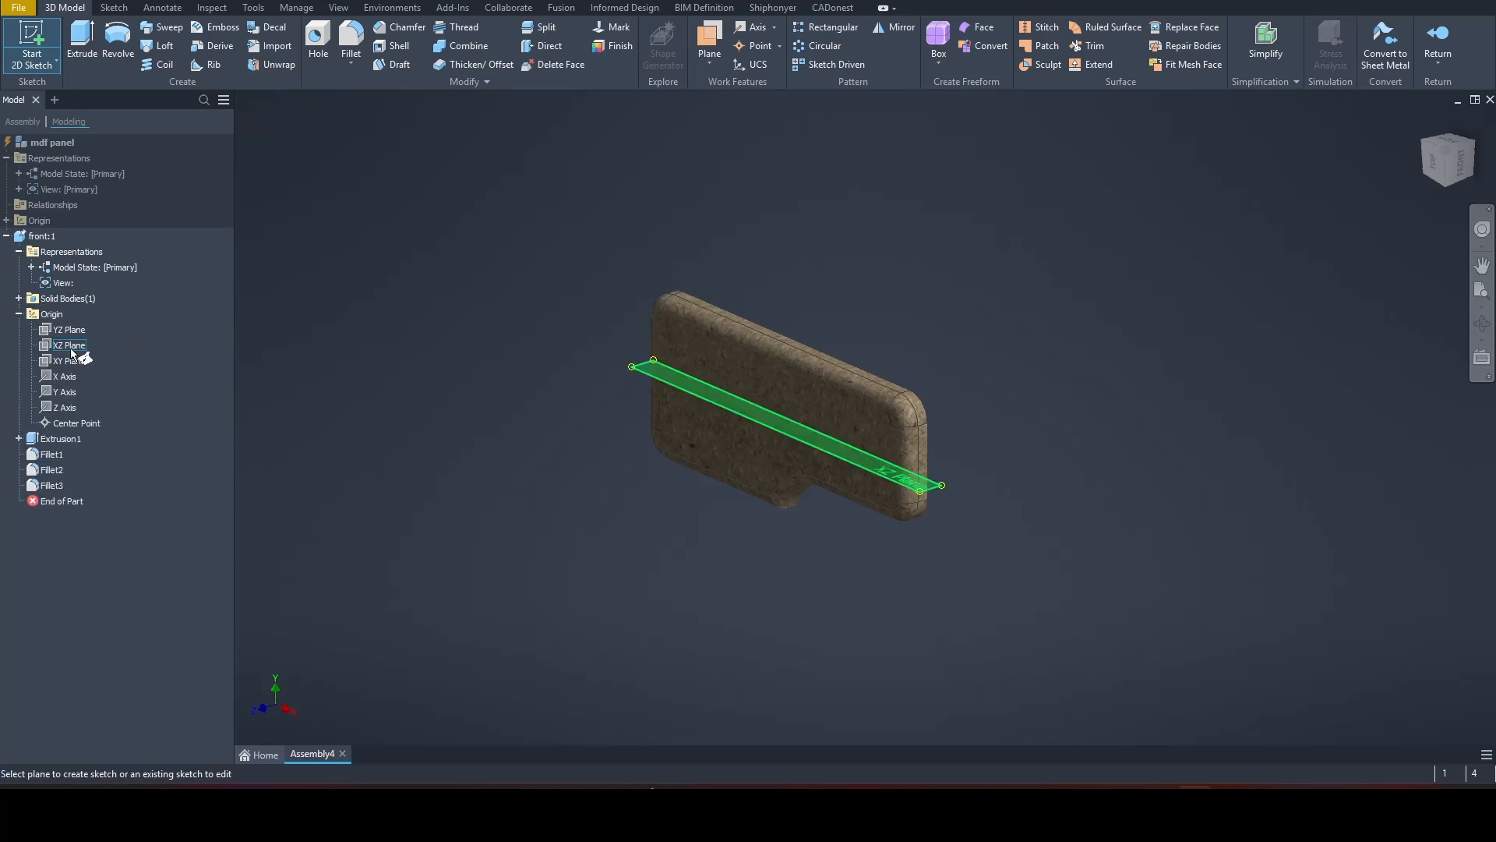
middle_click_drag(925, 315, 906, 319)
left_click(1472, 128)
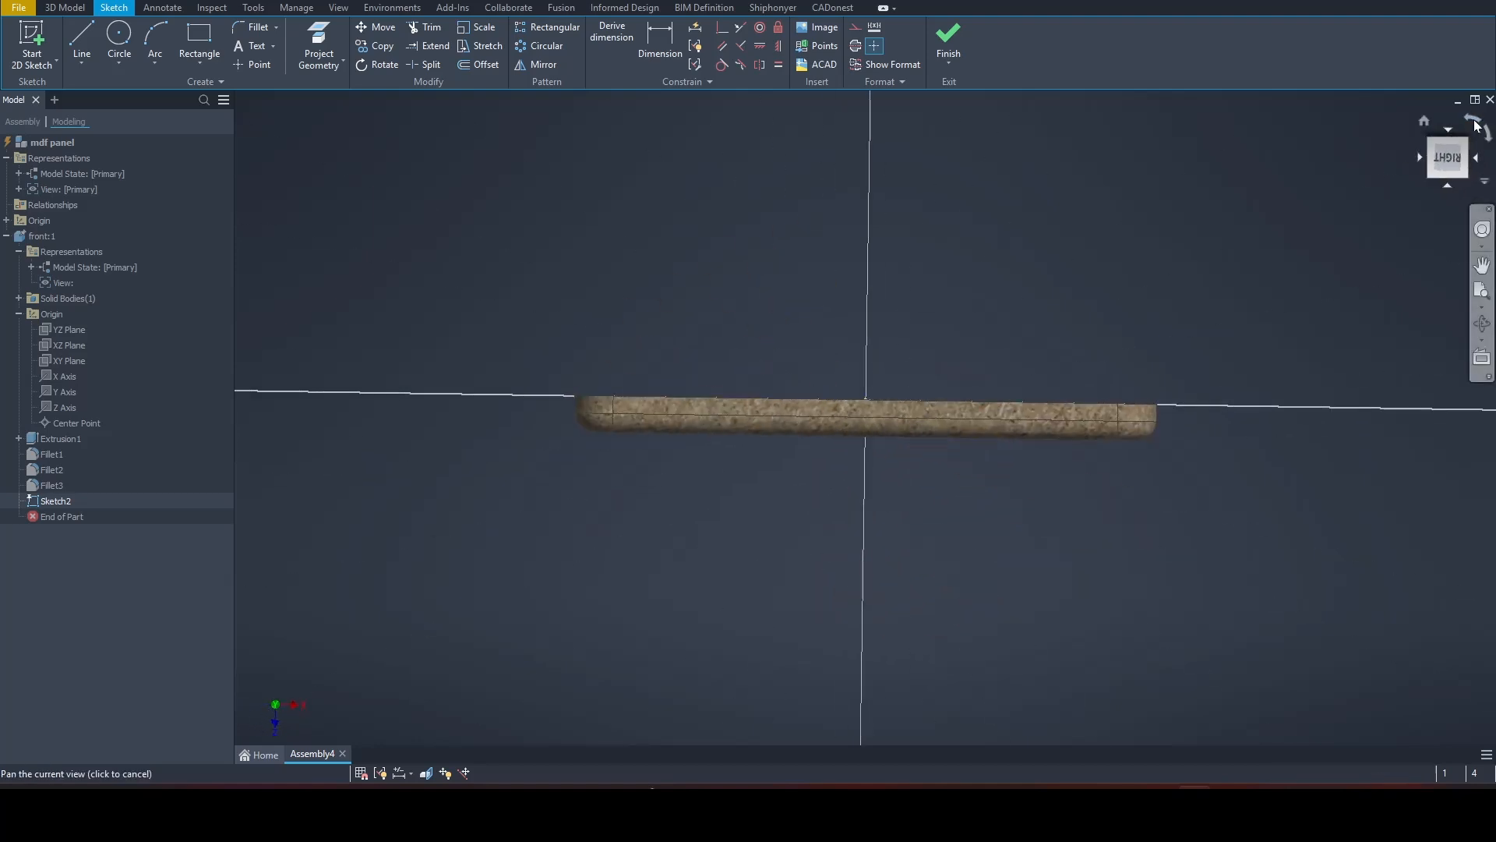
left_click(1448, 184)
scroll(625, 367, "up", 5)
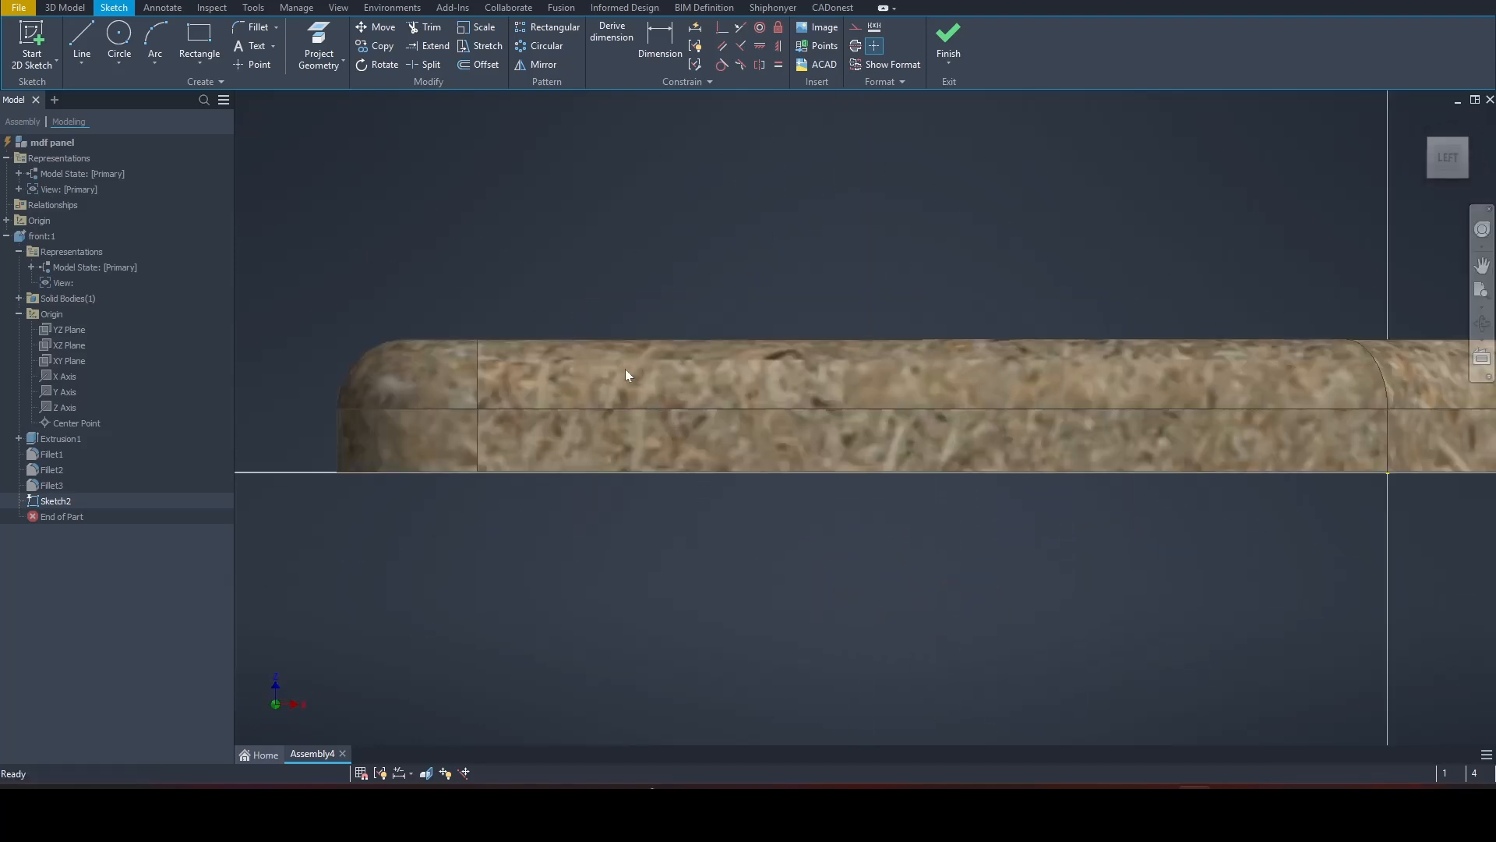
scroll(532, 241, "down", 3)
Step: Draw a circle 2 cm in diameter overlapping the panel's filleted face near its notch-free end
left_click(119, 39)
left_click(481, 398)
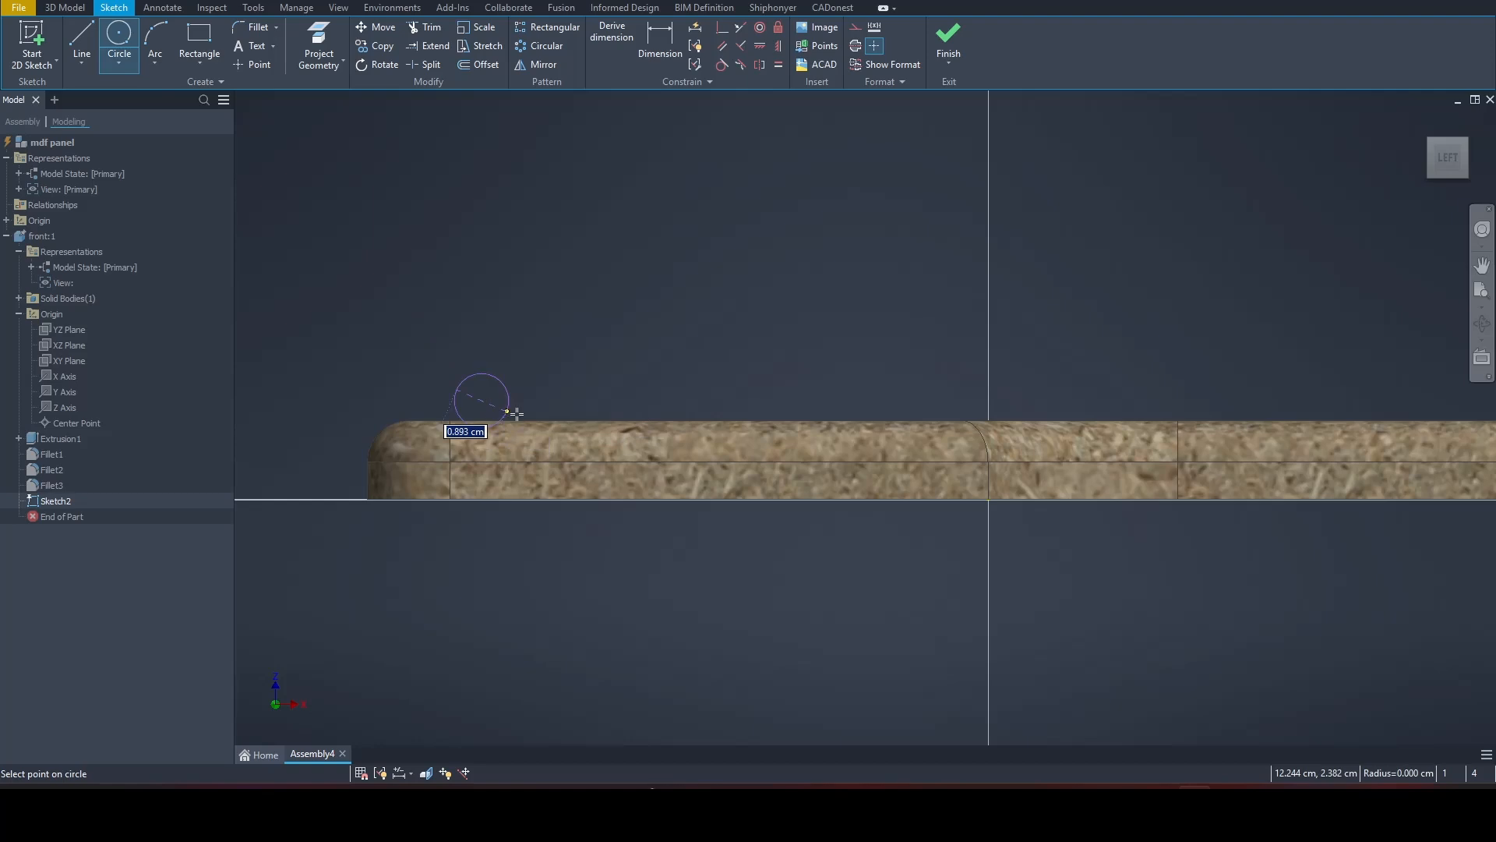
type("2")
key("Return")
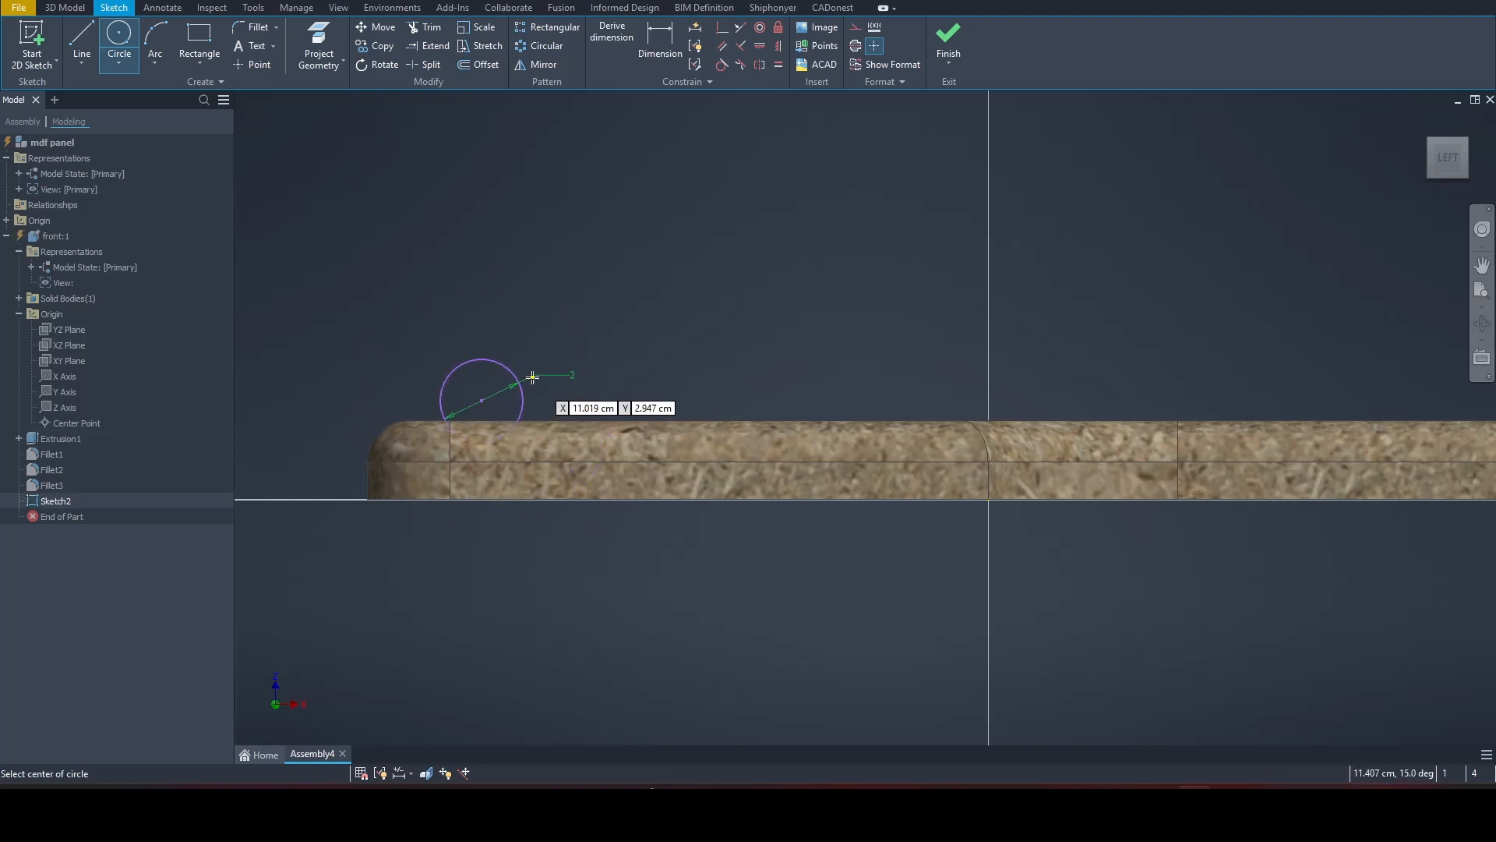
right_click(594, 310)
left_click(657, 311)
Step: Dimension the circle's center 0.7 cm from the panel's front face line
left_click(657, 56)
left_click(481, 402)
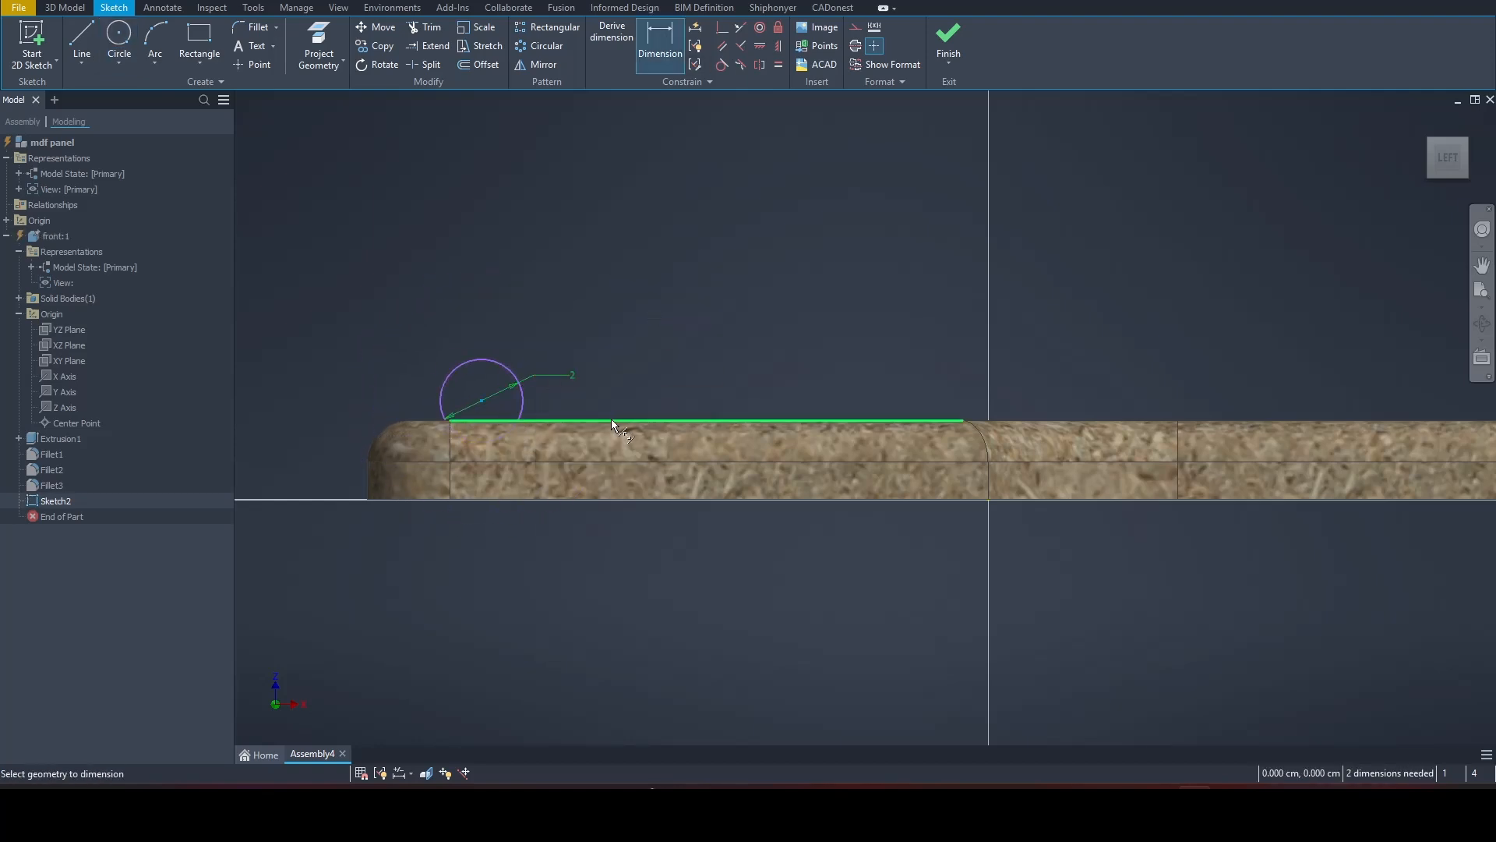
left_click(611, 419)
left_click(631, 417)
type("0")
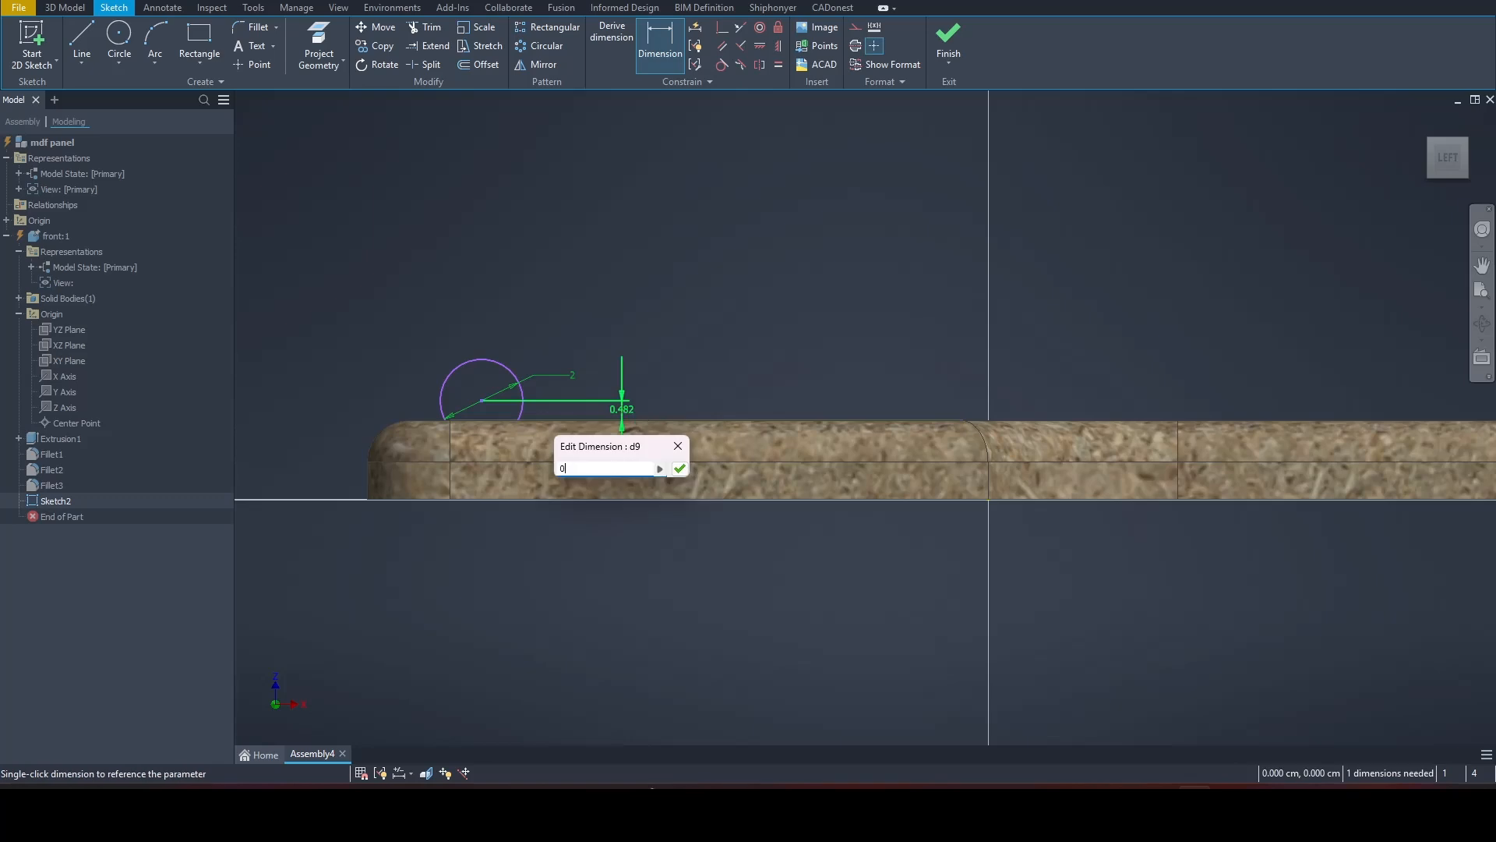
type(".7")
key("Return")
Step: Dimension the circle's center 3.5 cm from the panel's nearest side edge and finish the sketch
left_click(367, 490)
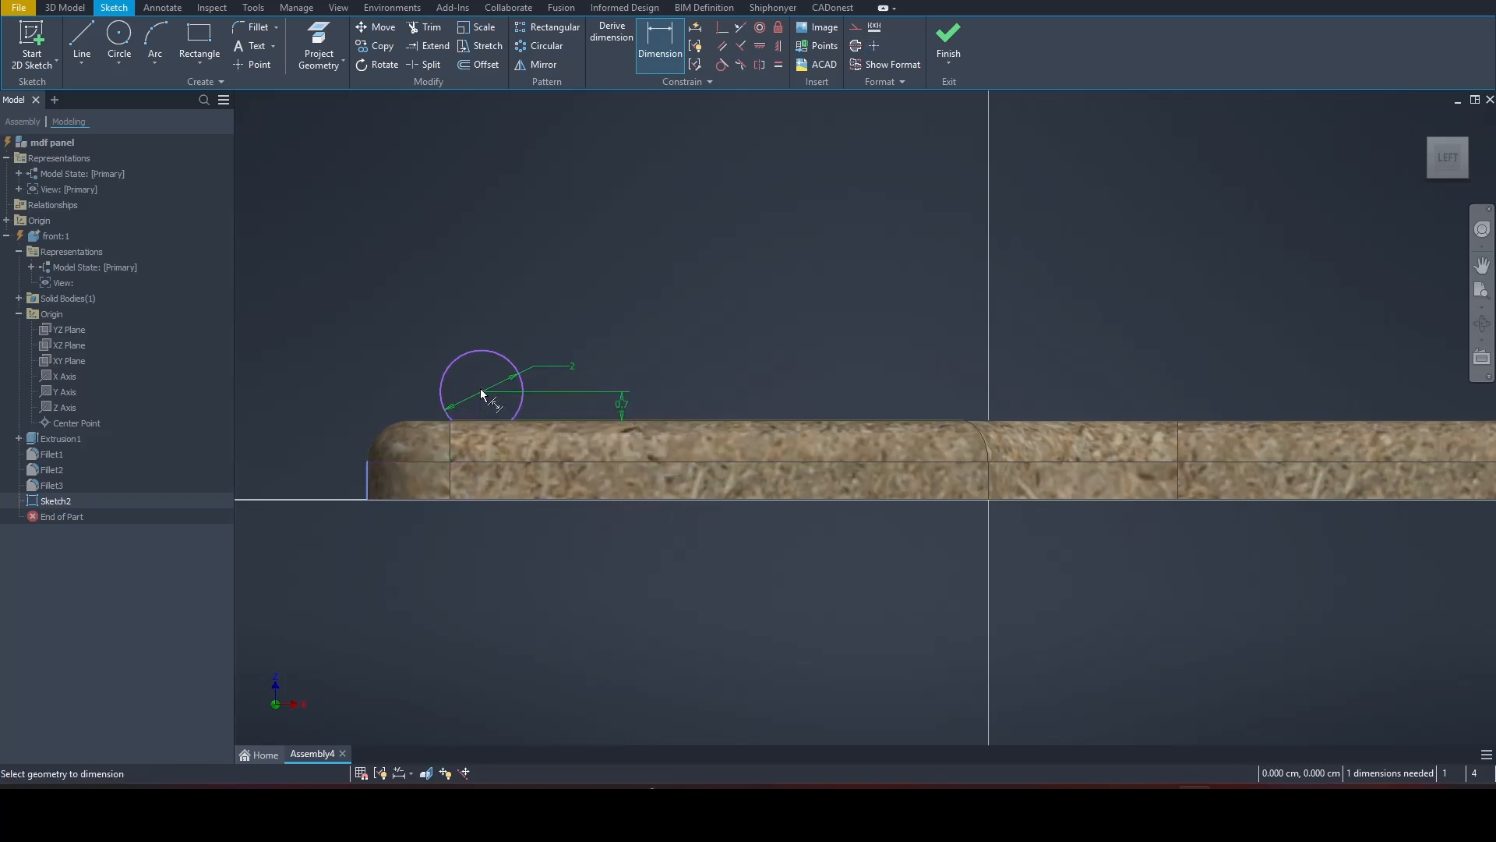
left_click(482, 391)
left_click(434, 285)
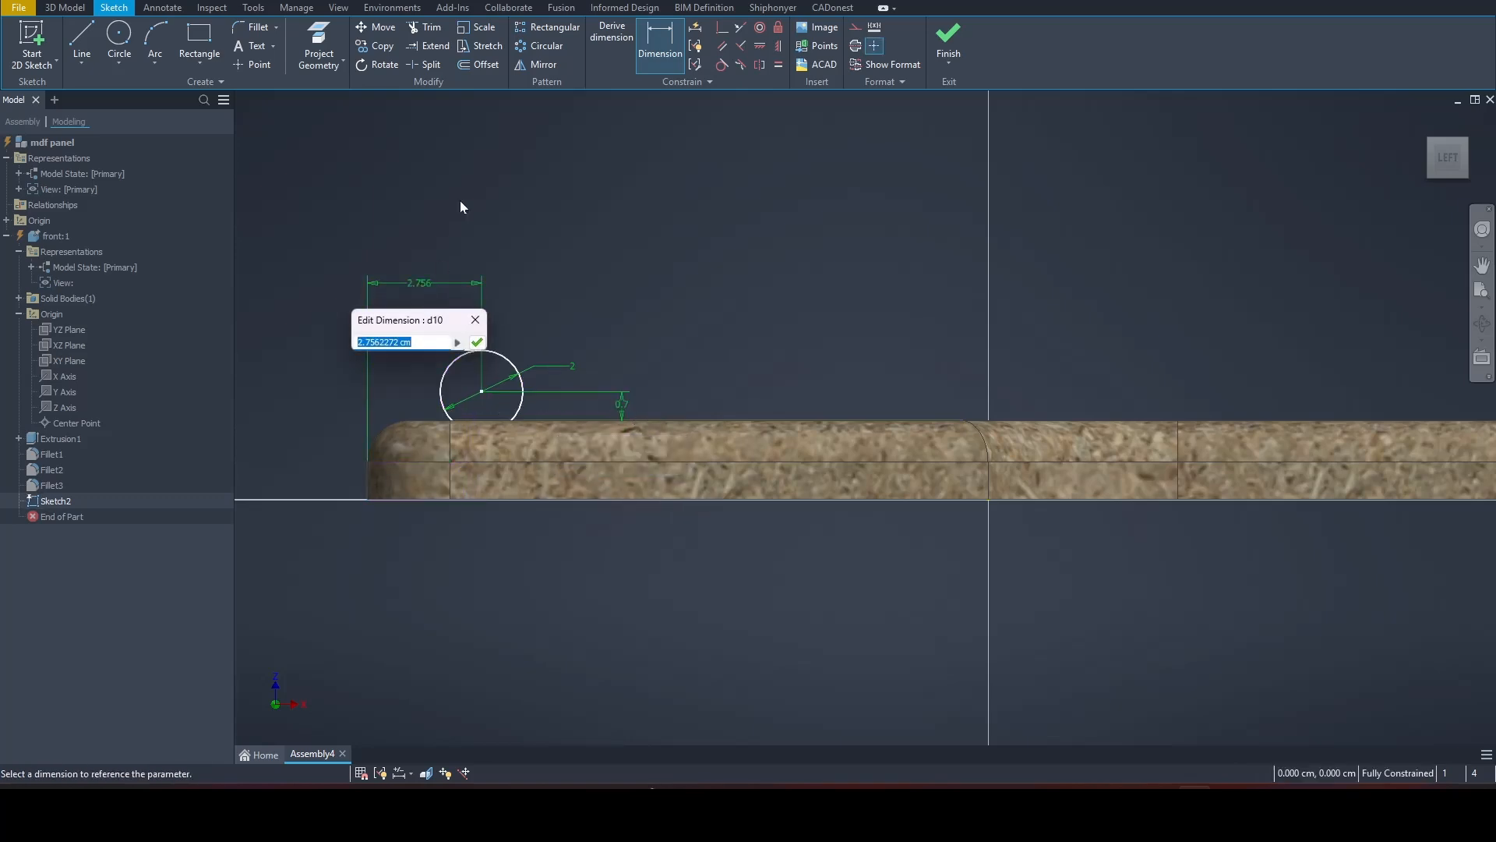
type("3.5")
key("Return")
key("Escape")
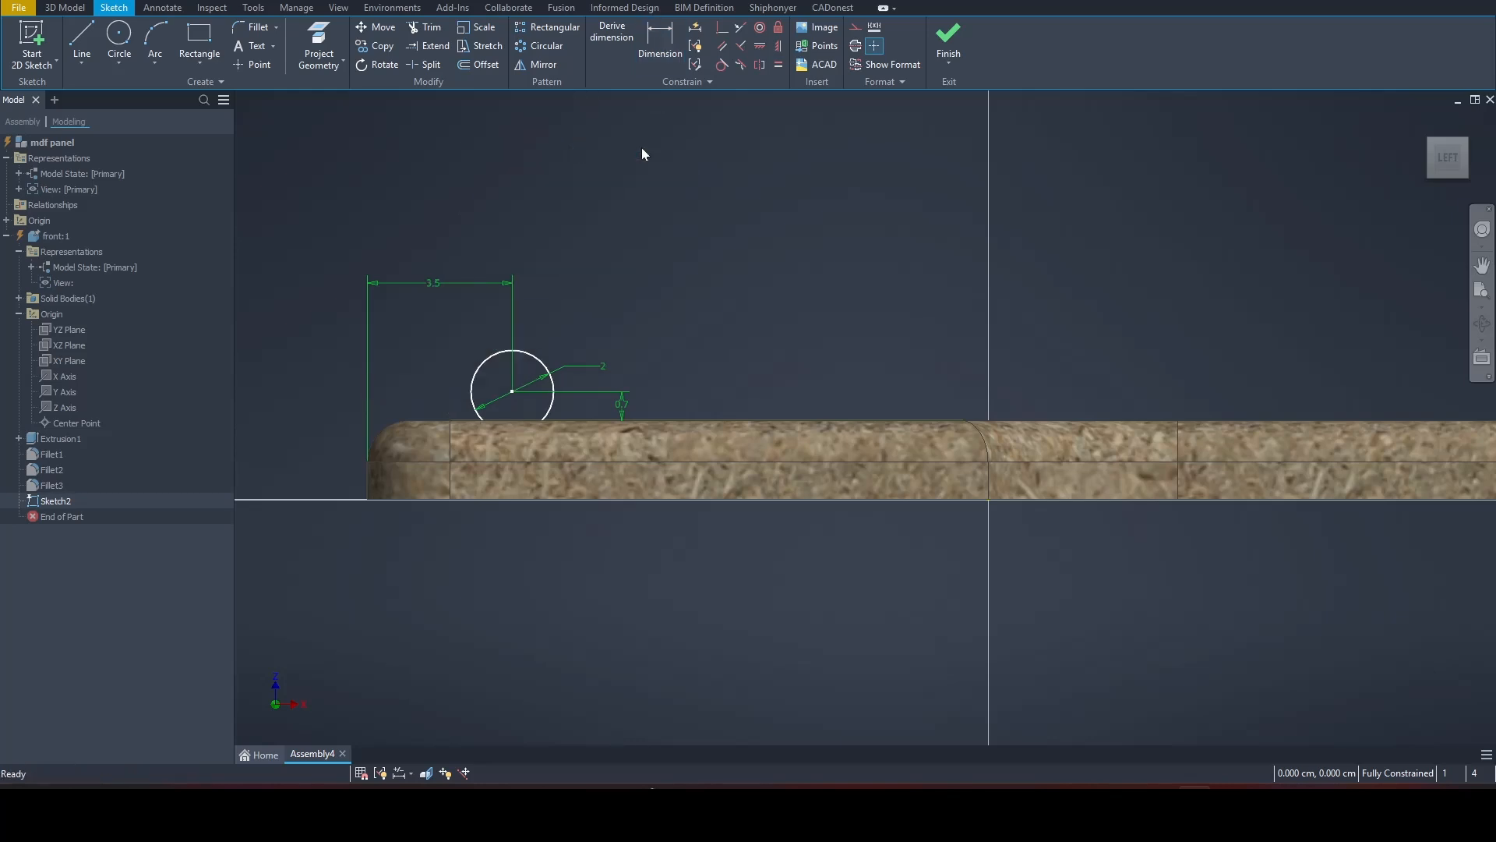
left_click(949, 39)
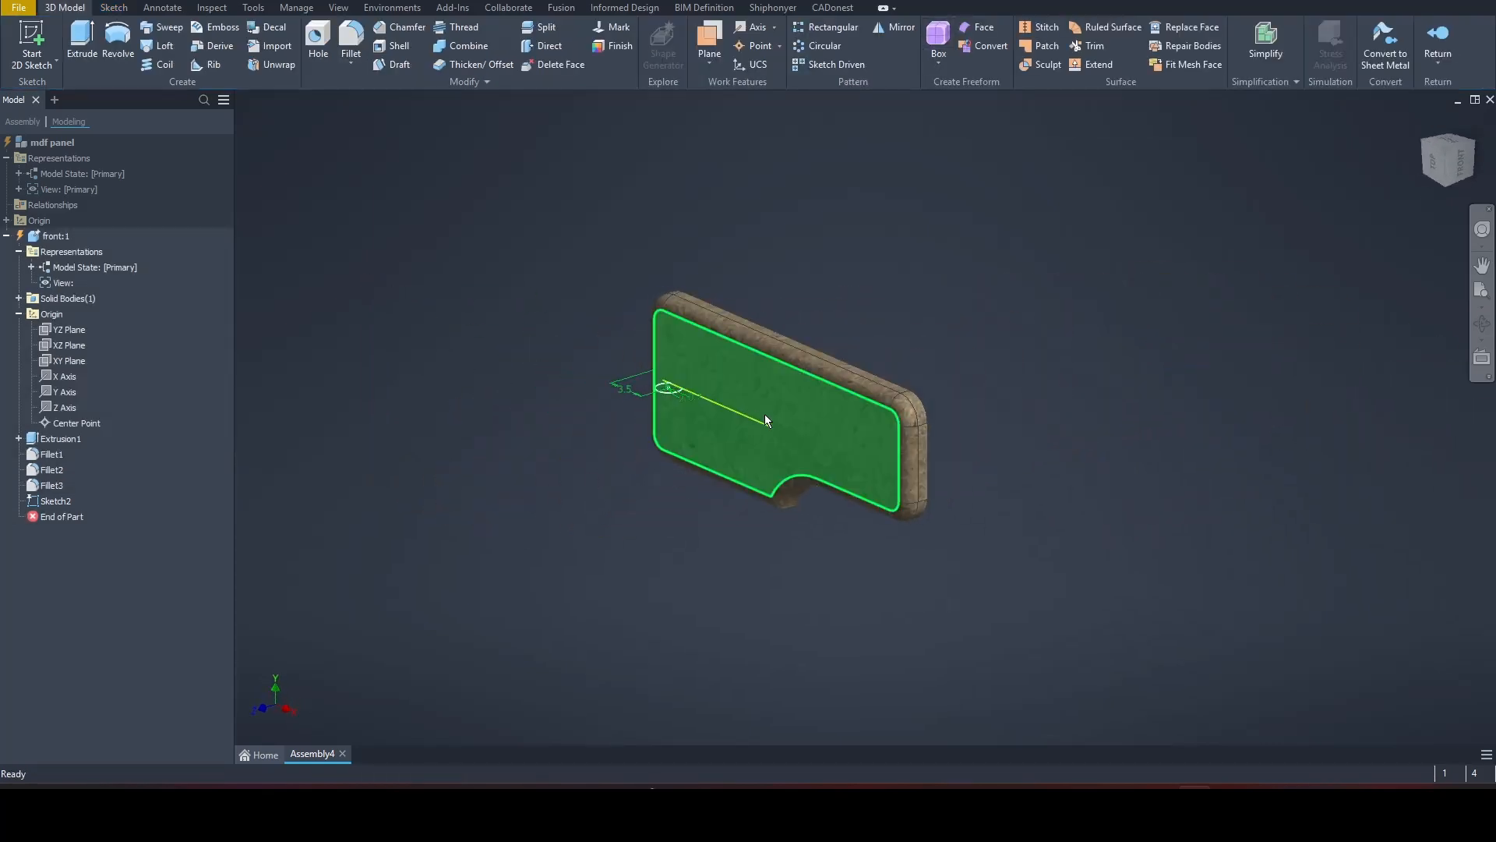
Step: Reopen the circle sketch for editing
middle_click_drag(722, 416, 736, 580, "shift")
scroll(735, 580, "down", 5)
middle_click_drag(721, 594, 544, 443, "shift")
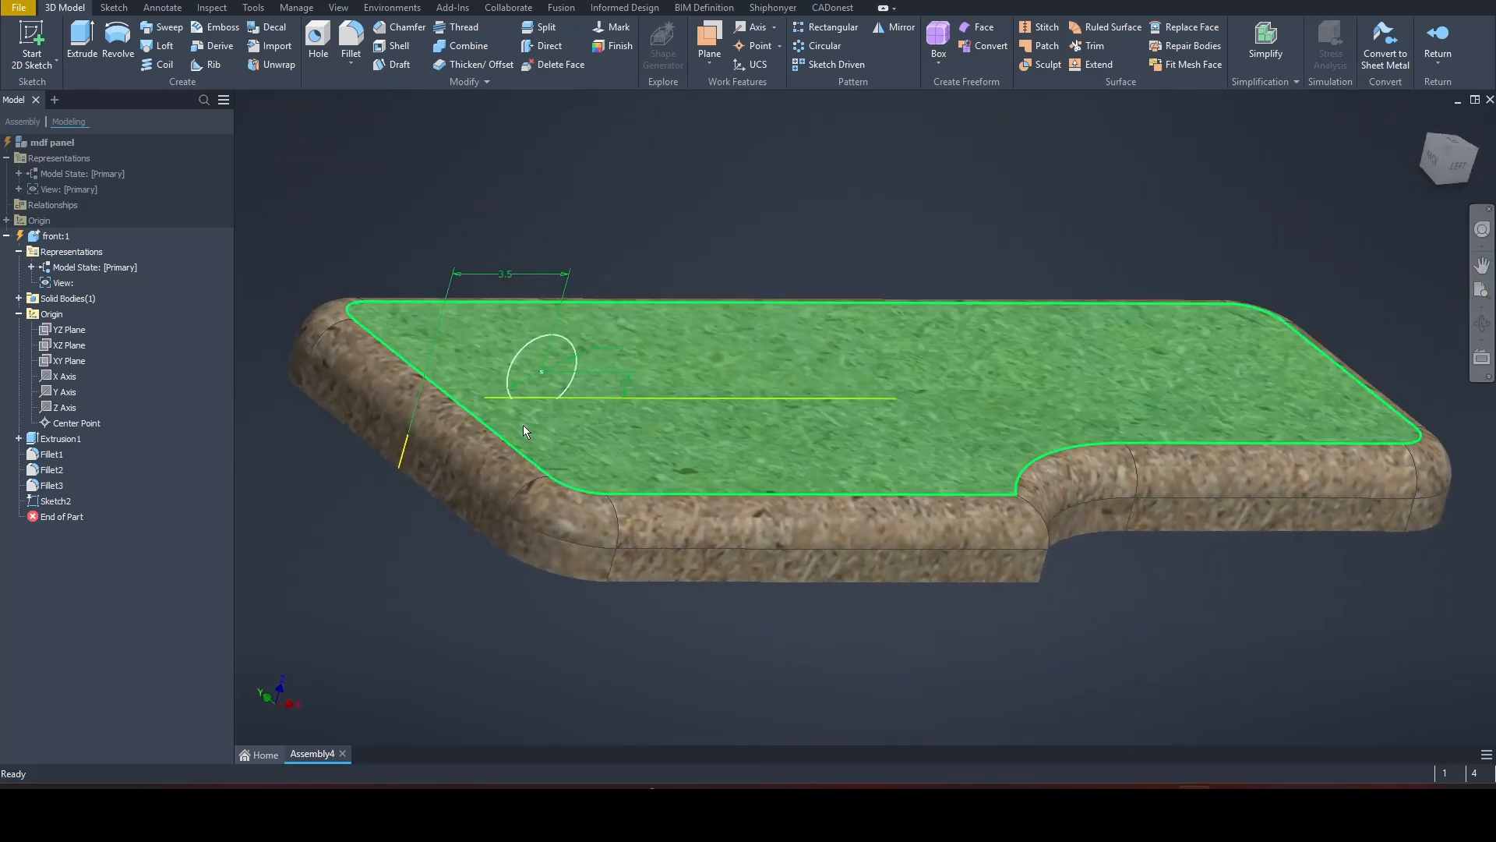
left_click(55, 500)
key("Page_Up")
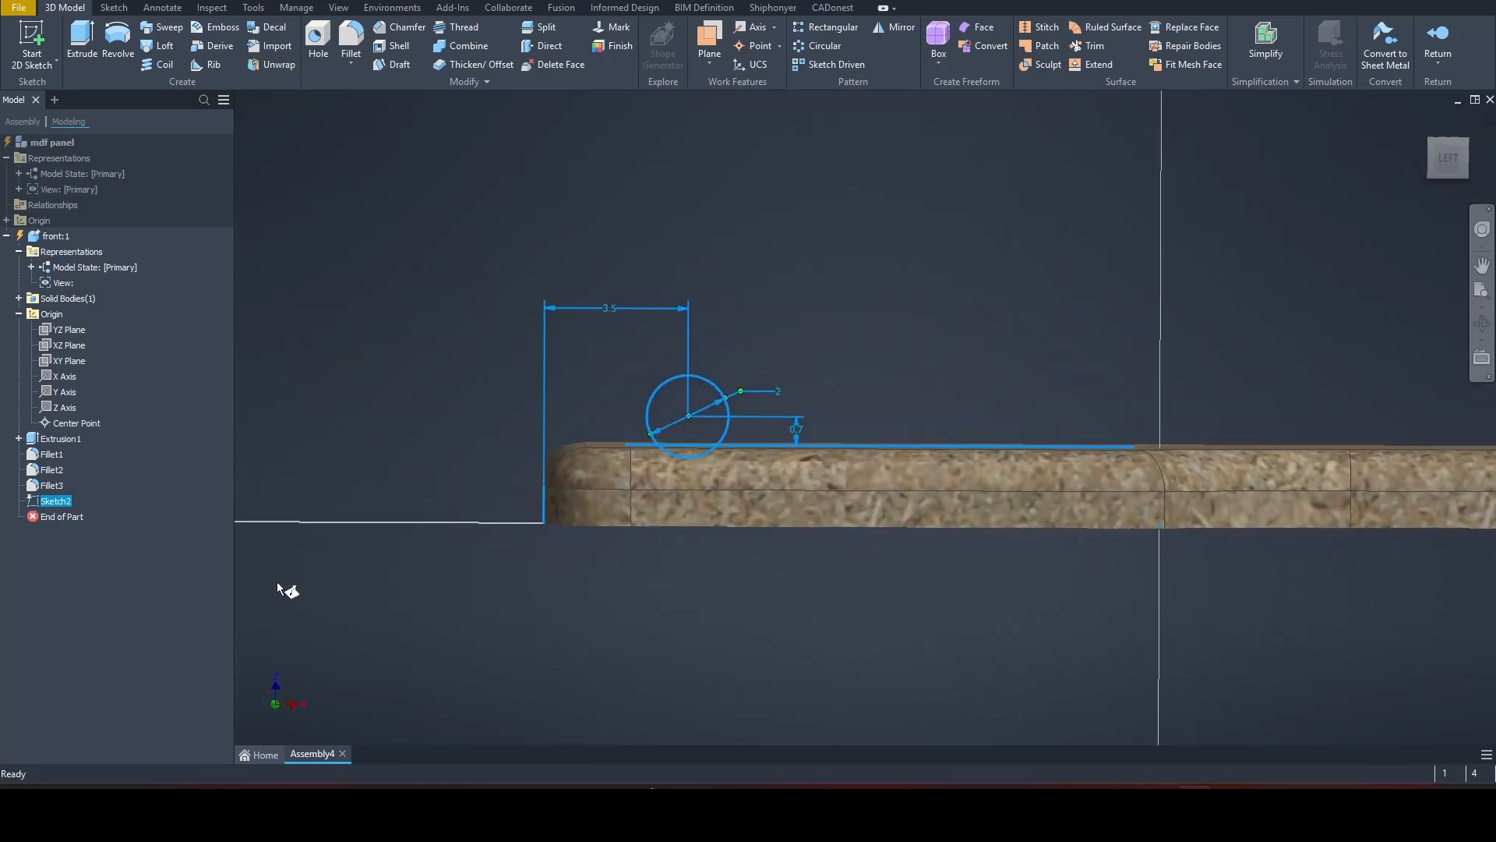
key("F5")
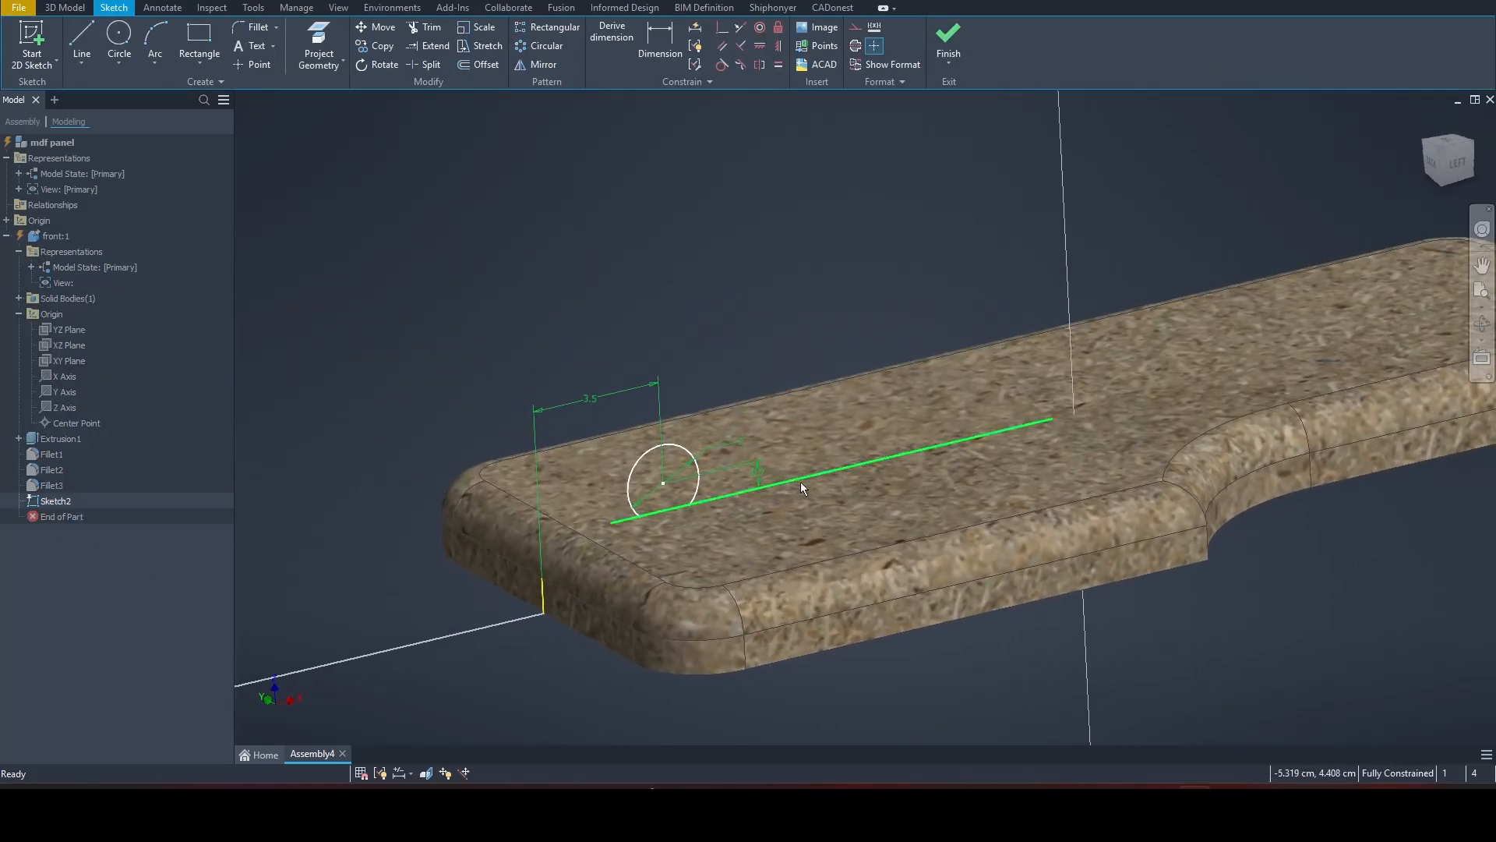
Step: Convert the two projected reference lines in the circle sketch to construction geometry and finish the sketch
left_click(801, 482)
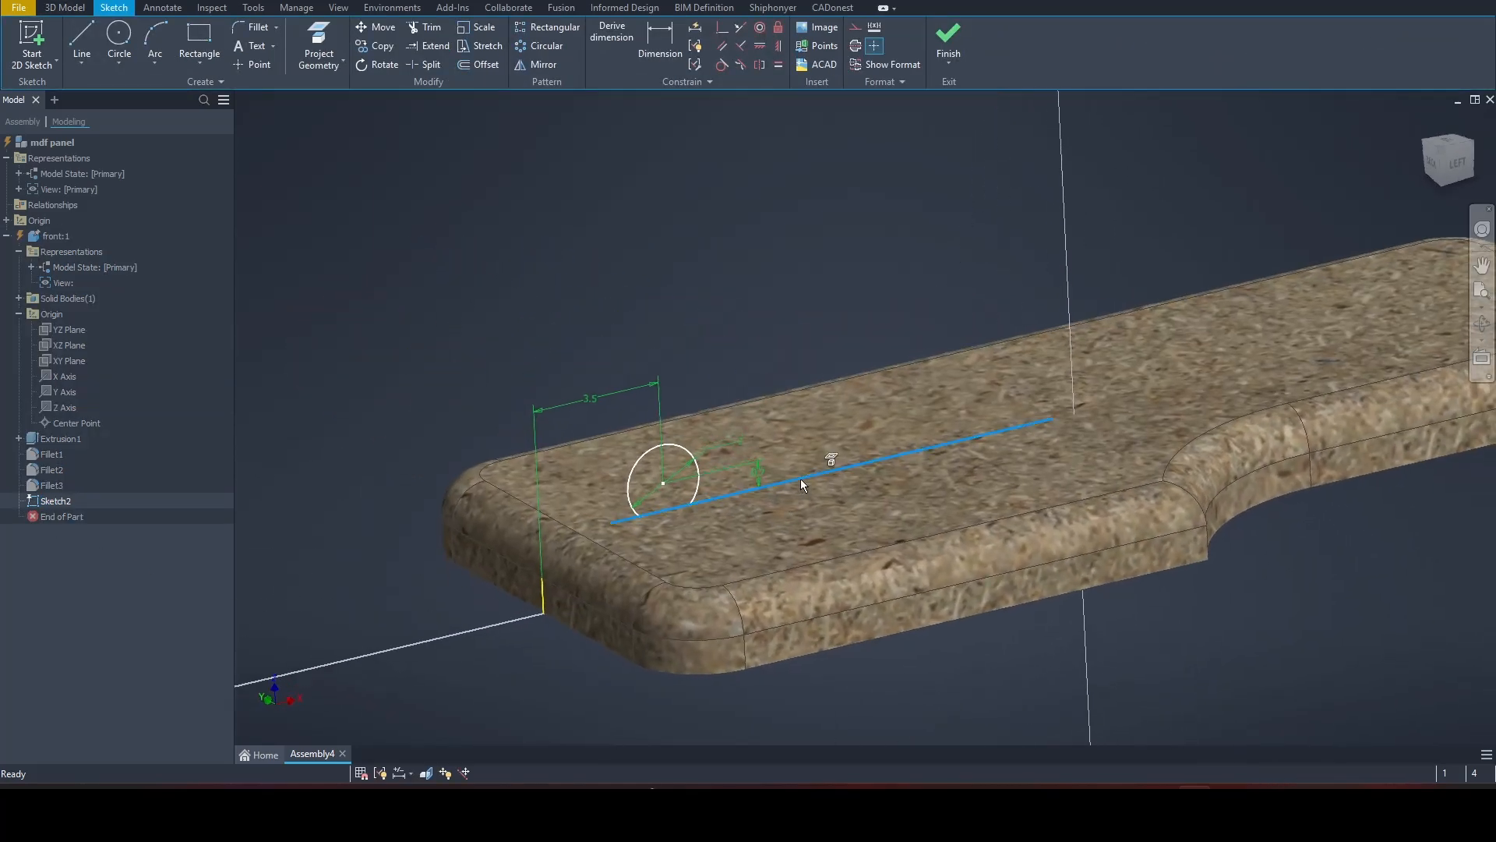
left_click(856, 30)
left_click(543, 593)
left_click(857, 30)
left_click(803, 198)
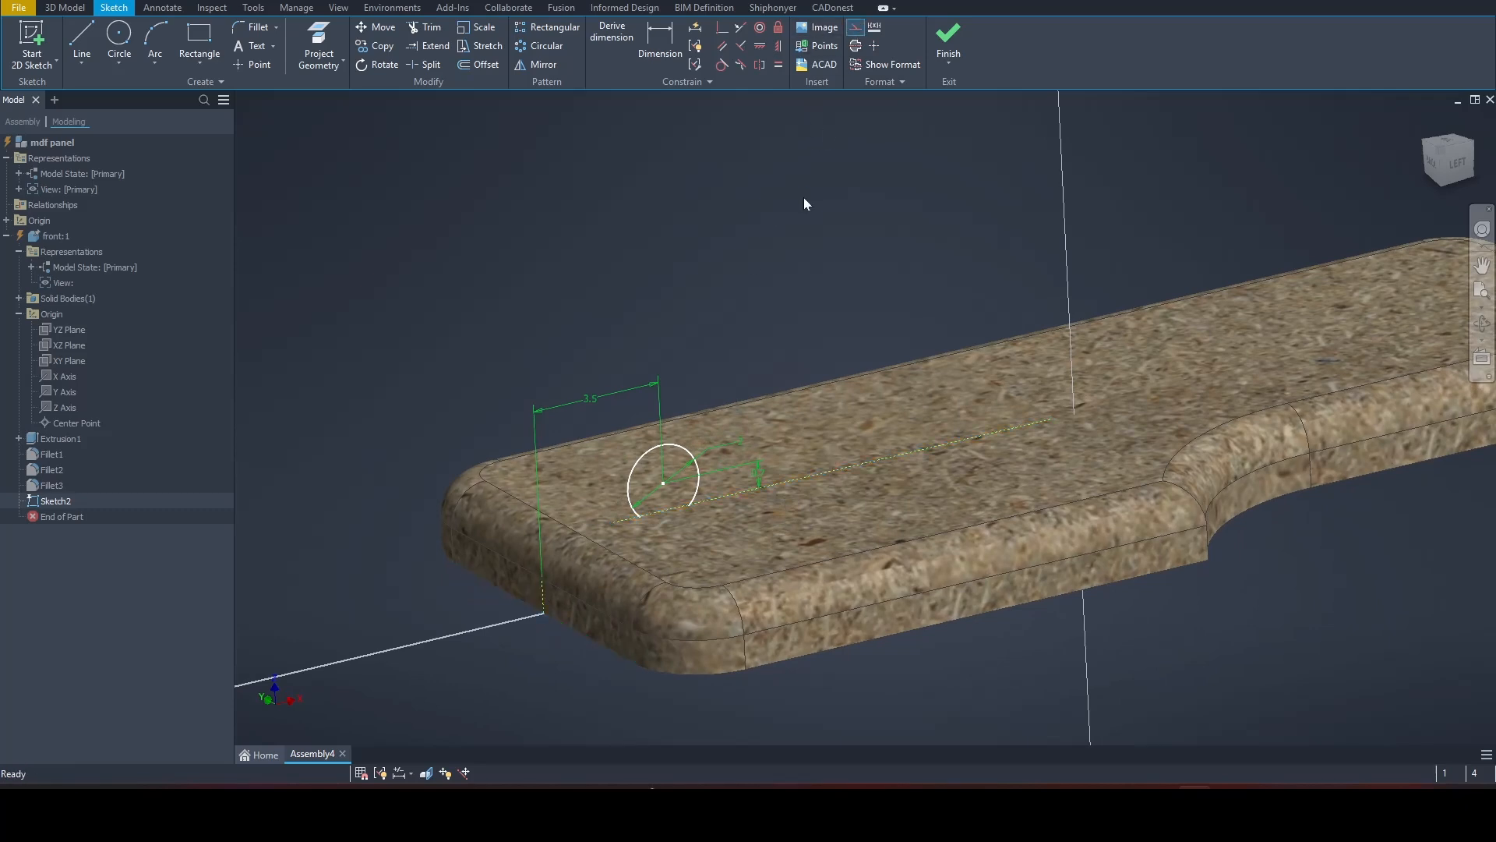
left_click(948, 42)
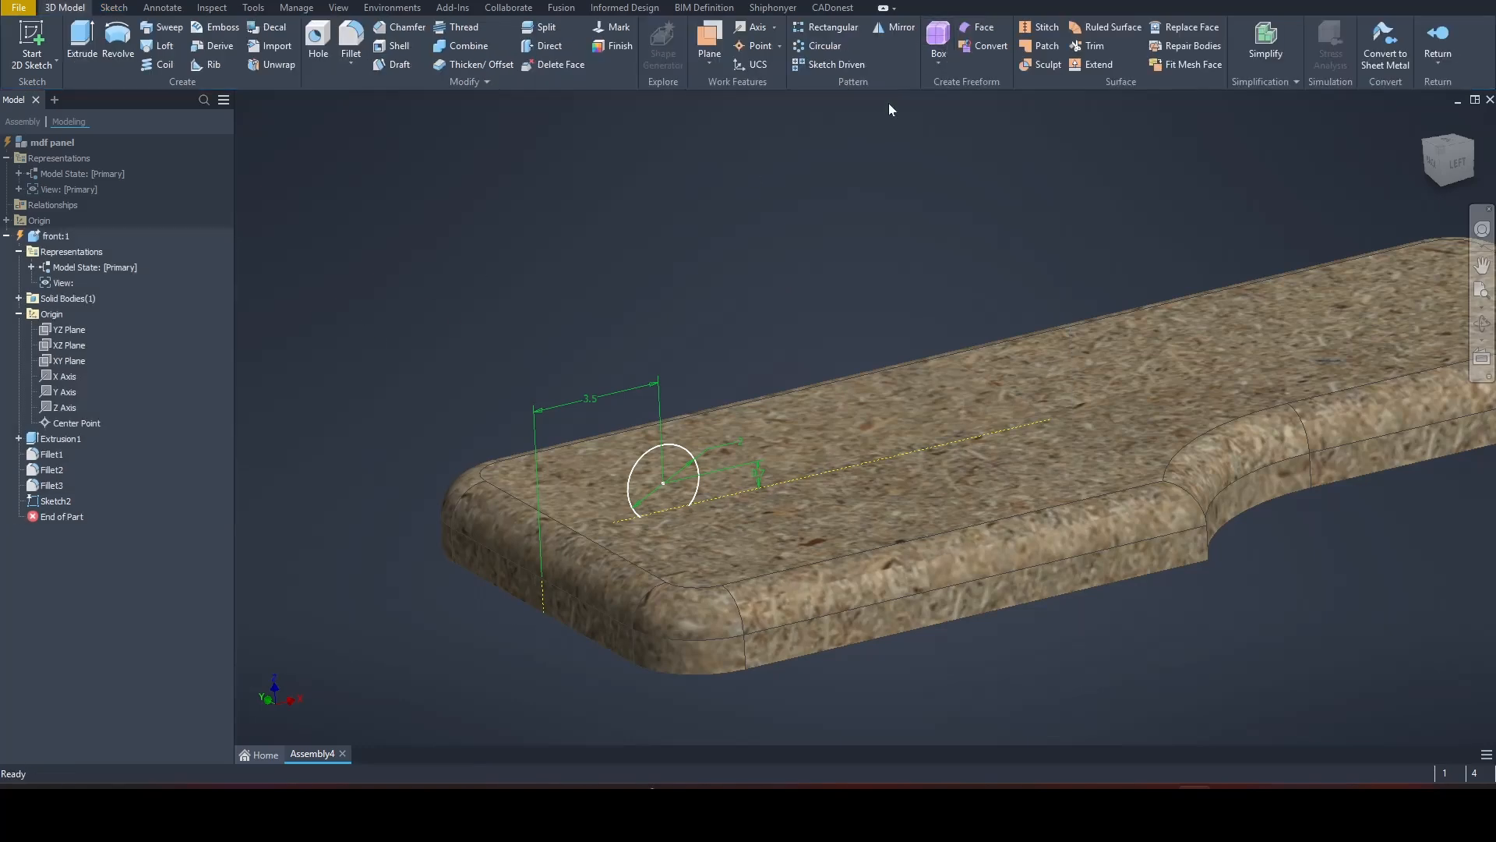
Step: Extrude the circle as a symmetric cut through all, making a rounded groove across the panel's face
left_click(82, 39)
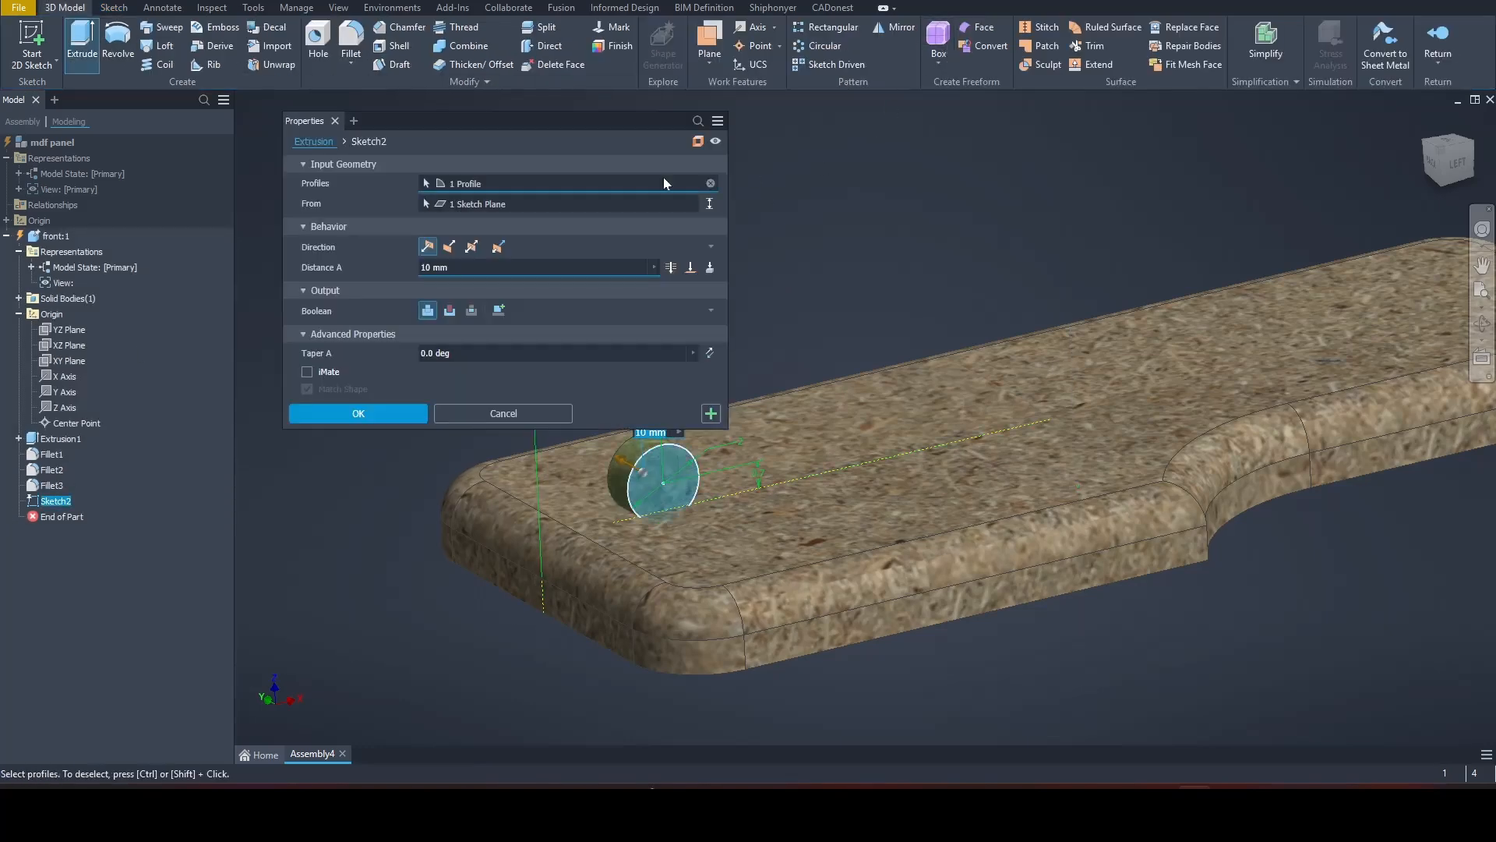
left_click(450, 311)
left_click(471, 247)
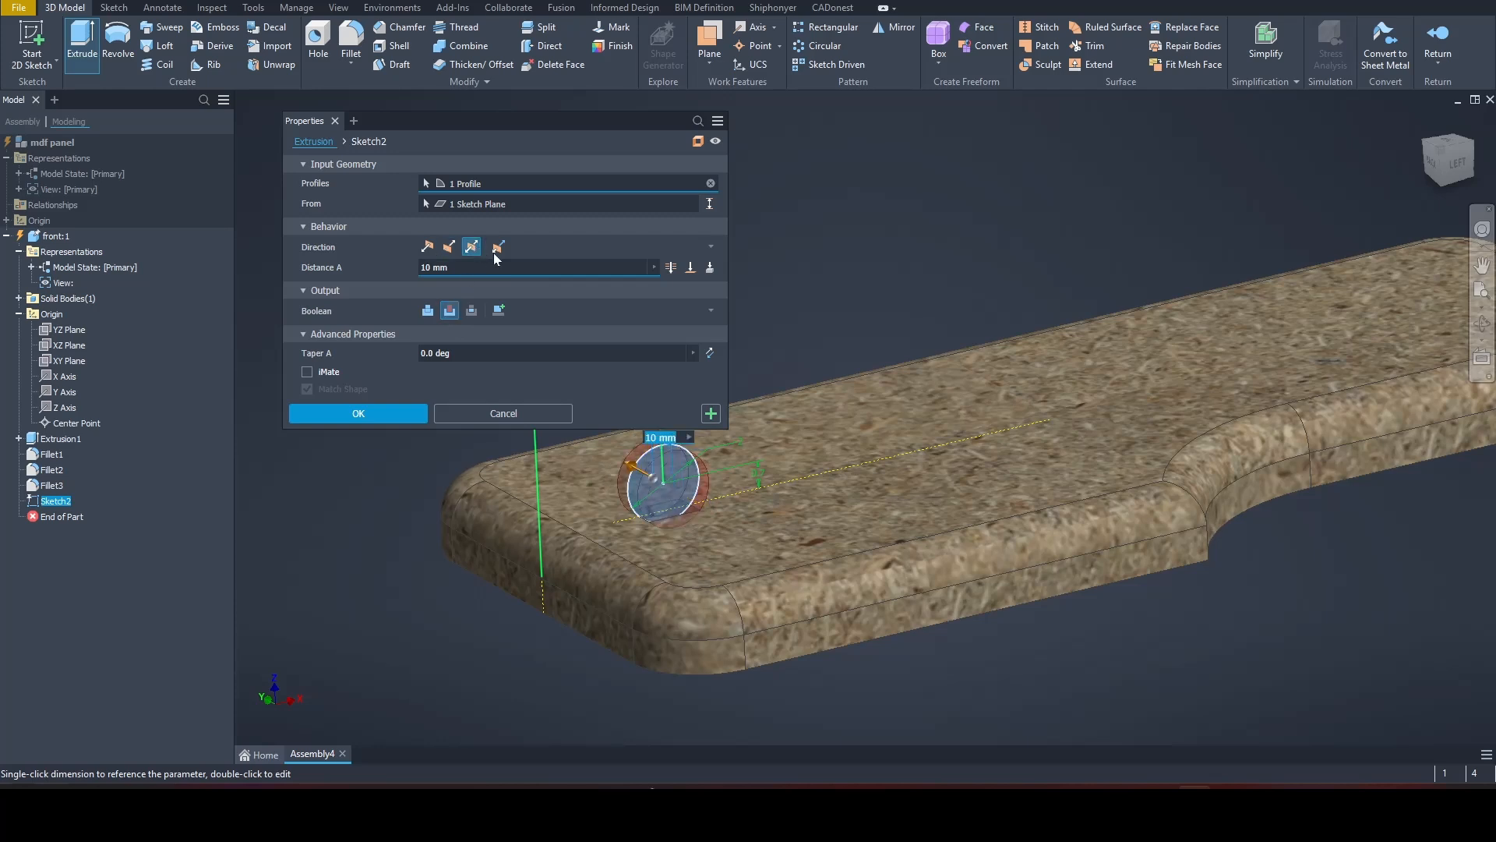
left_click(673, 268)
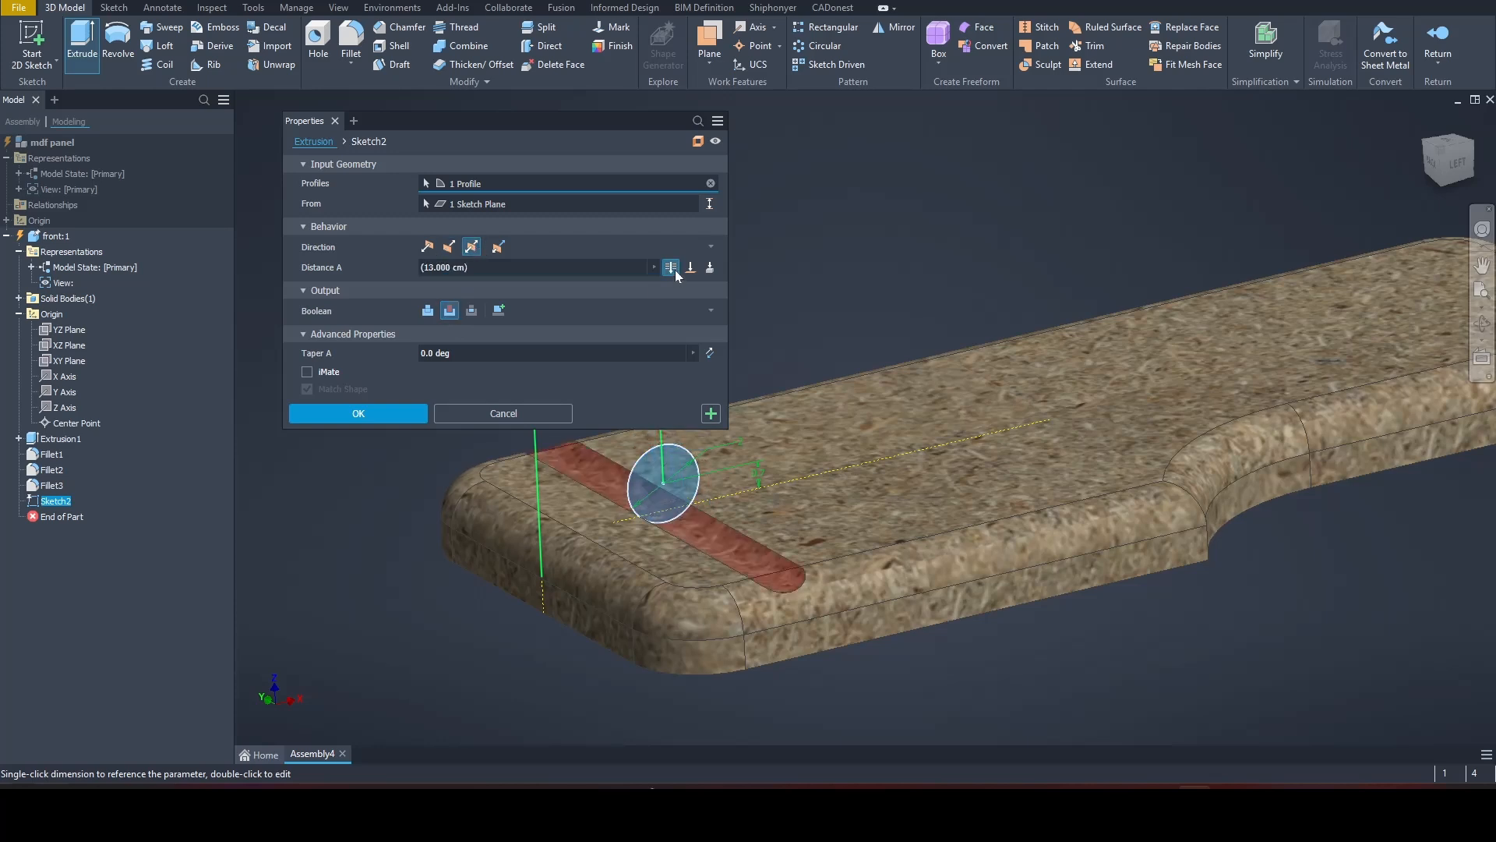
left_click(367, 409)
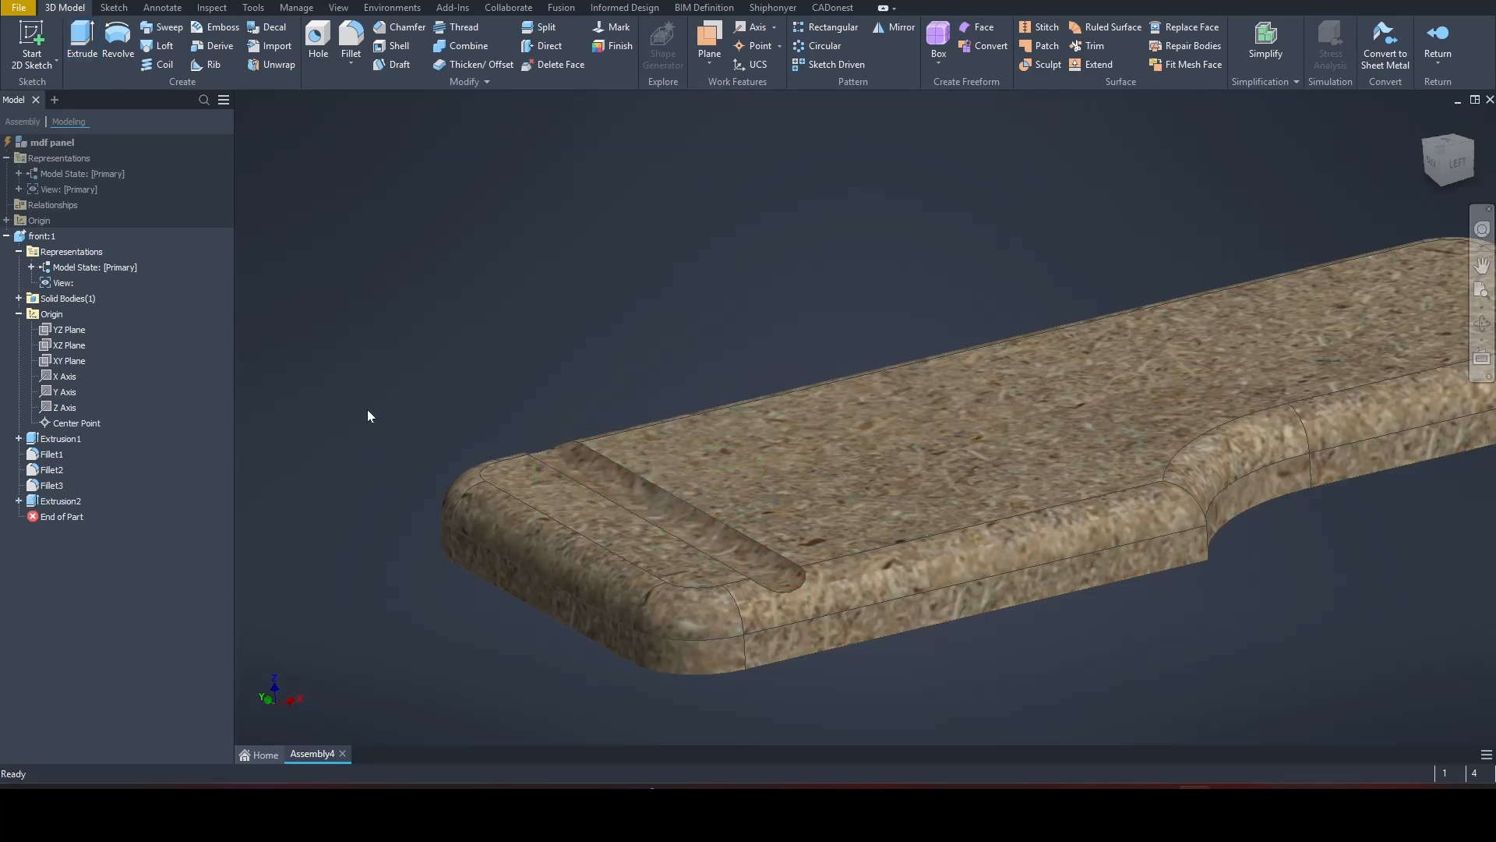
Step: Create a rectangular pattern of the groove along the X axis with 3 occurrences spaced 3 cm apart
left_click(828, 26)
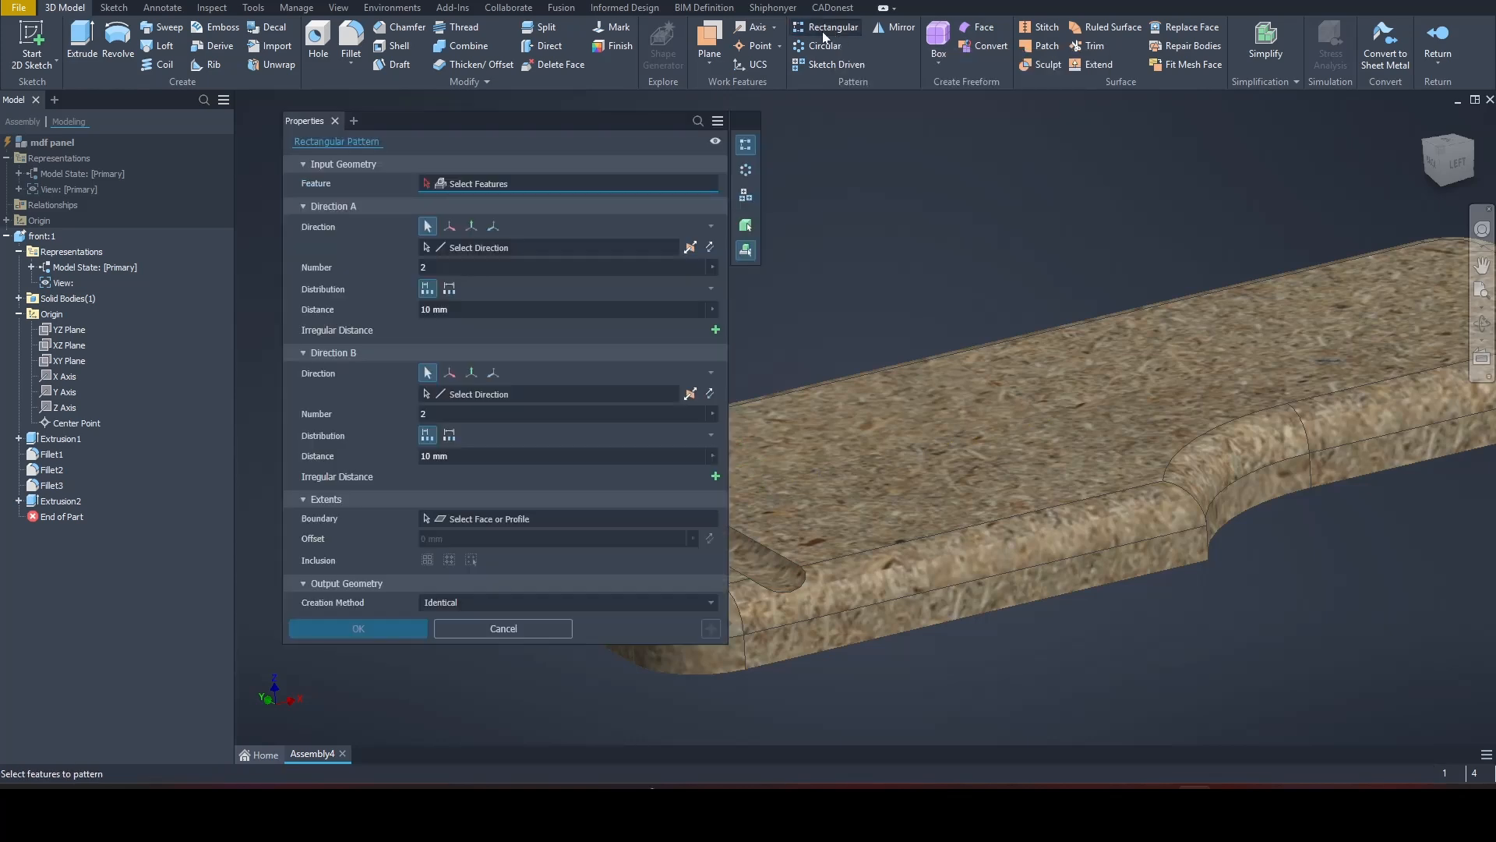
middle_click_drag(845, 209, 1003, 140)
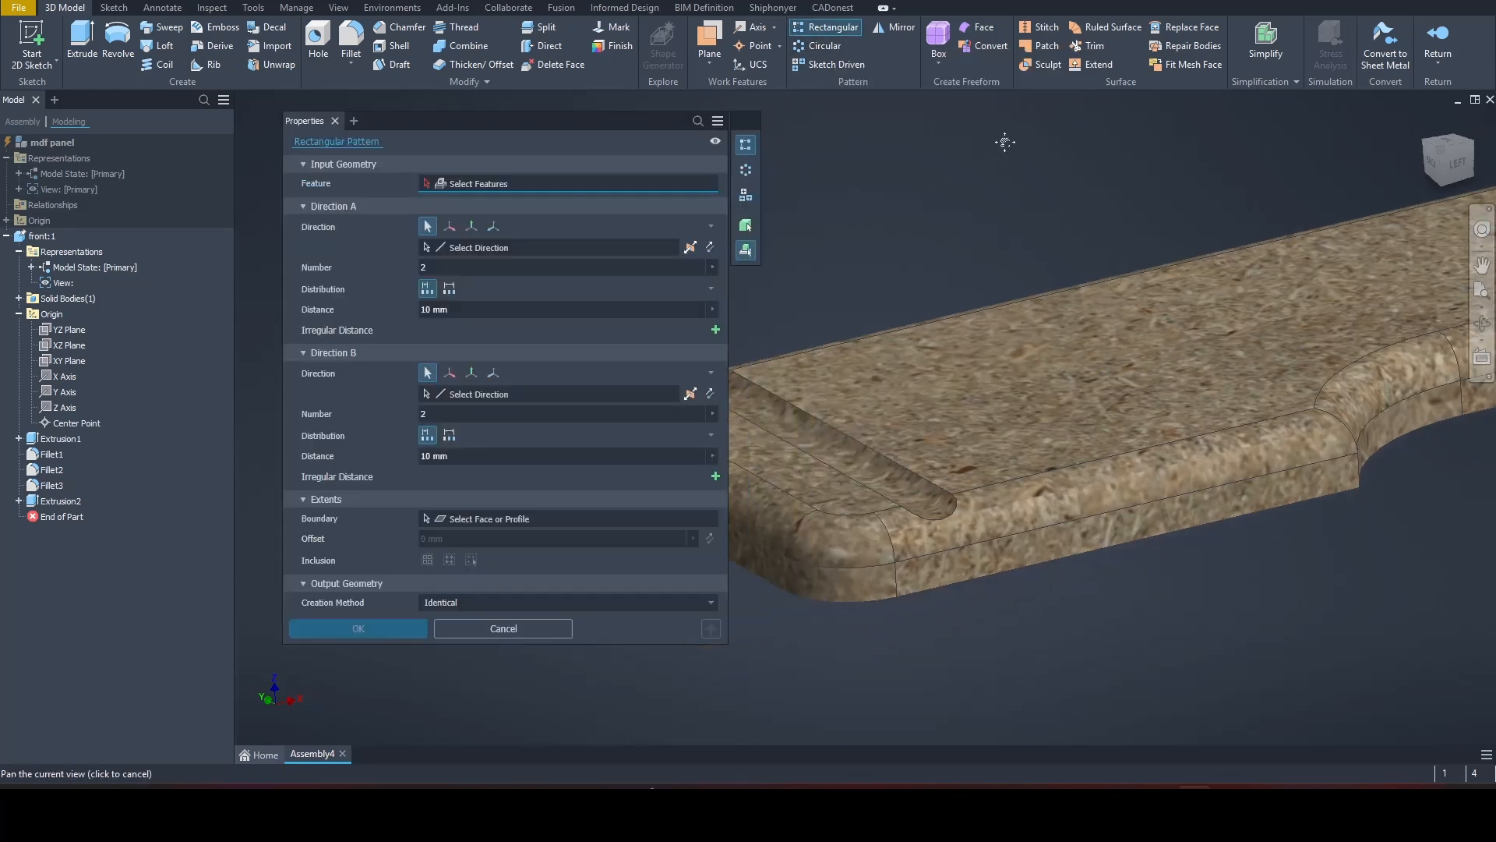
left_click(855, 464)
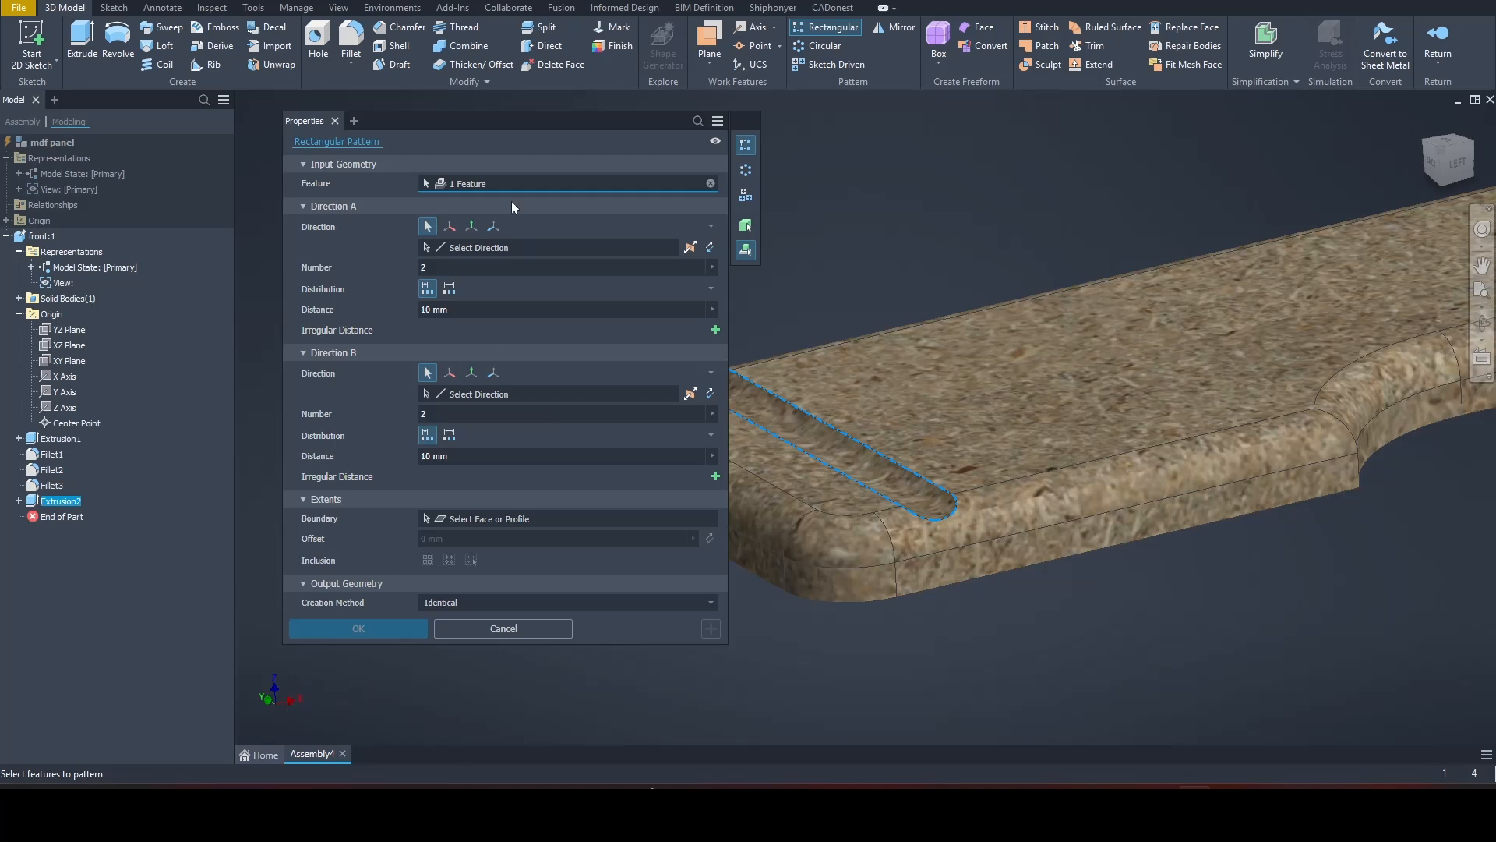
left_click(451, 226)
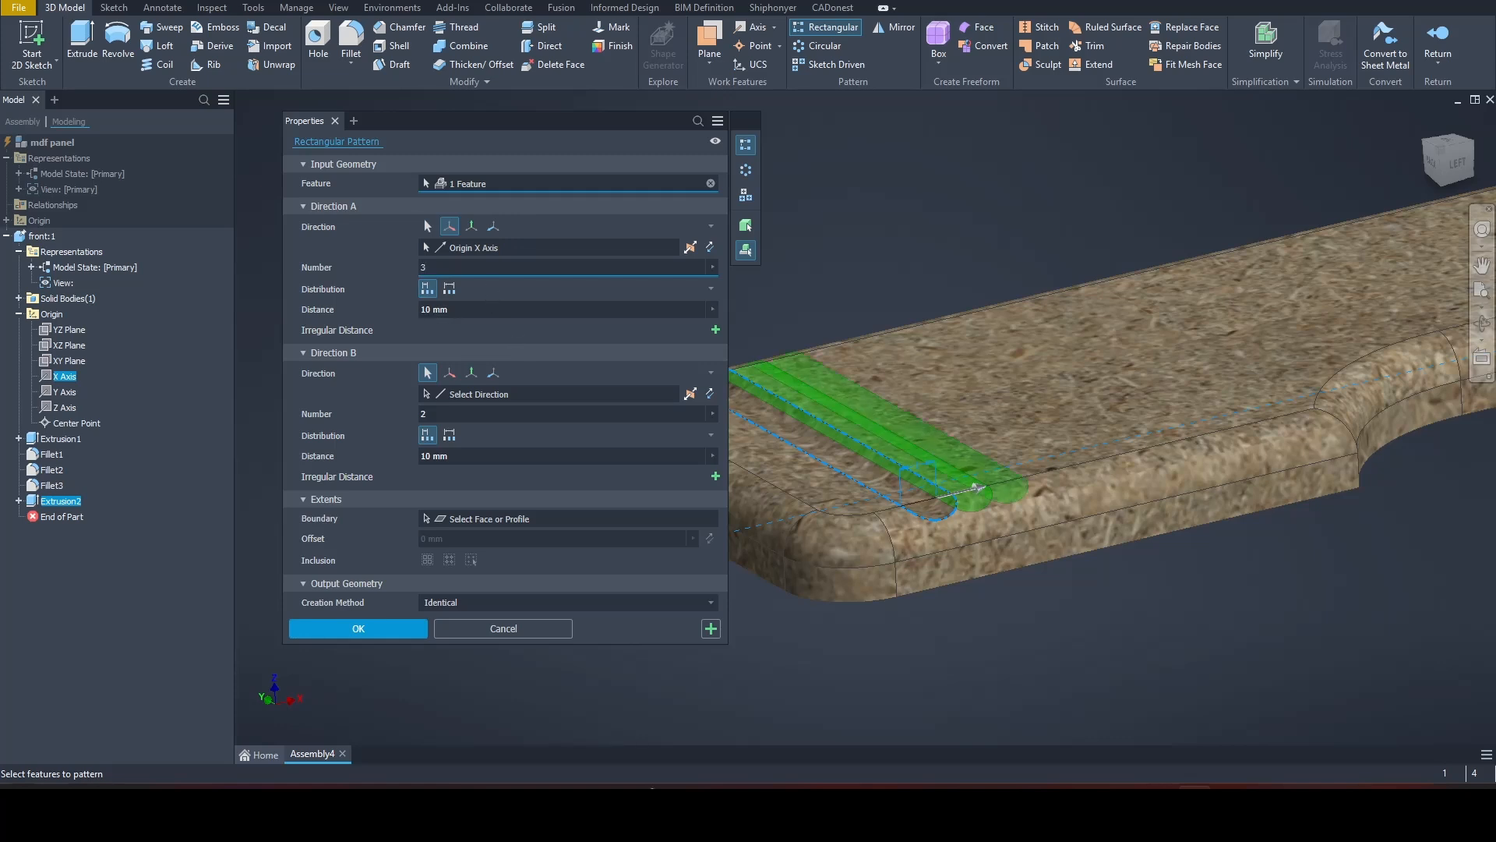
key("Tab")
type("3")
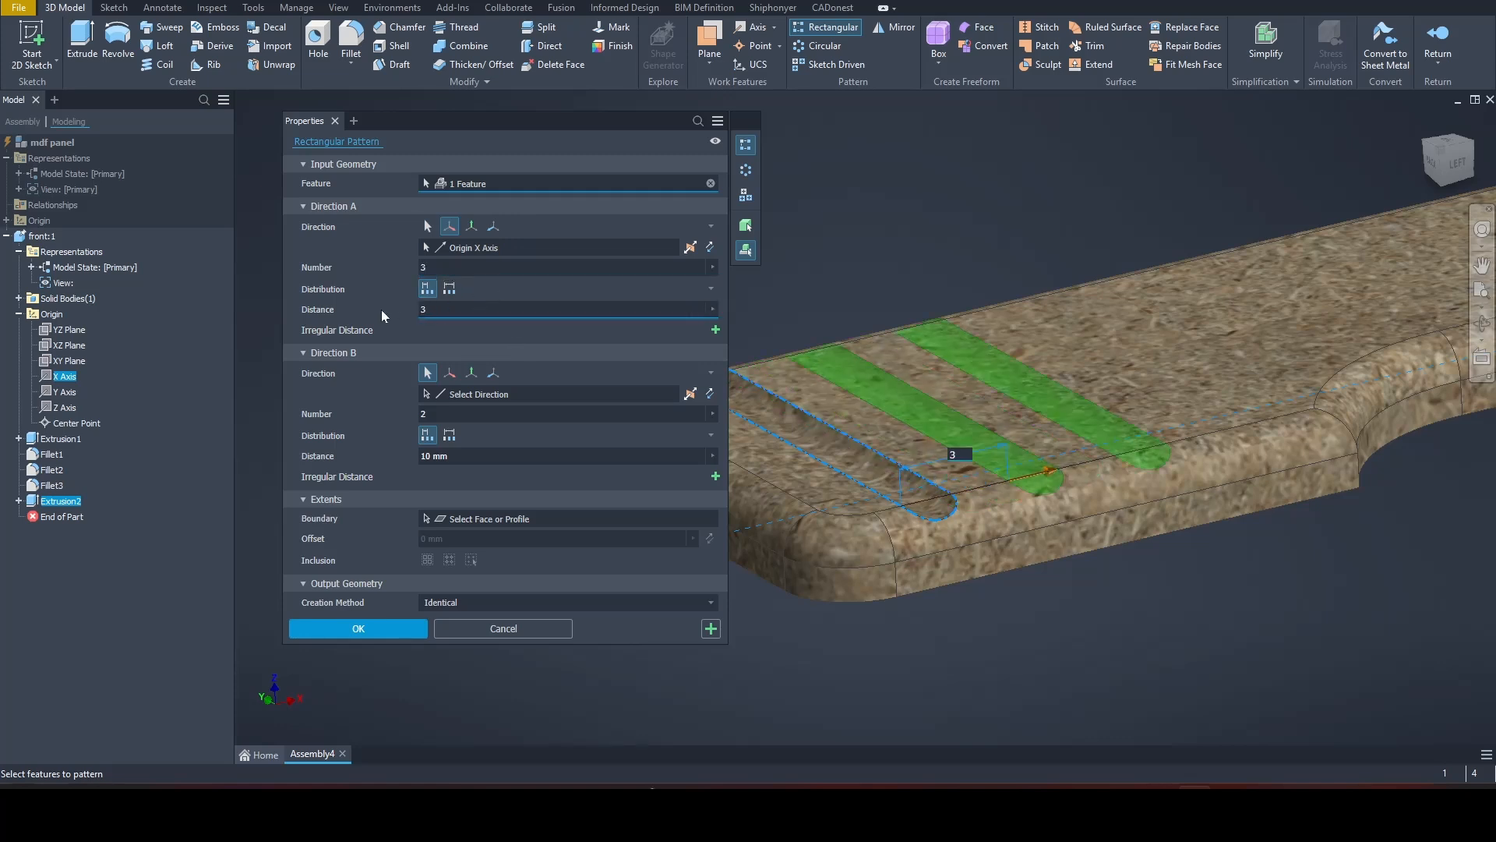
left_click(375, 628)
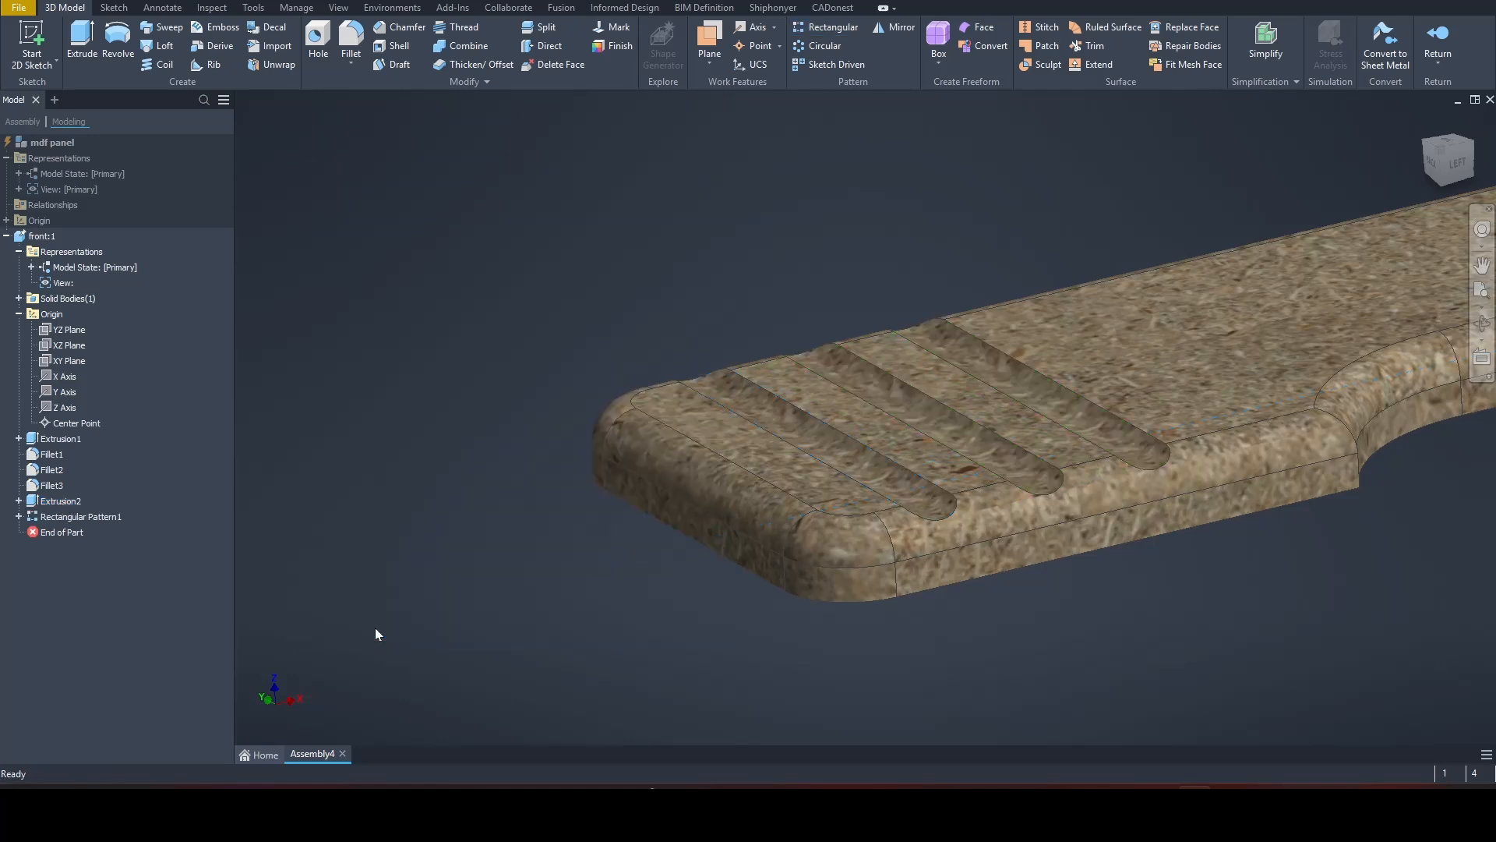
Step: Return to the mdf panel assembly and laminate the grooved body with the 13 - Coast Evoke Oak - CEO design at 0.5 mm thickness
middle_click_drag(648, 293, 567, 287, "shift")
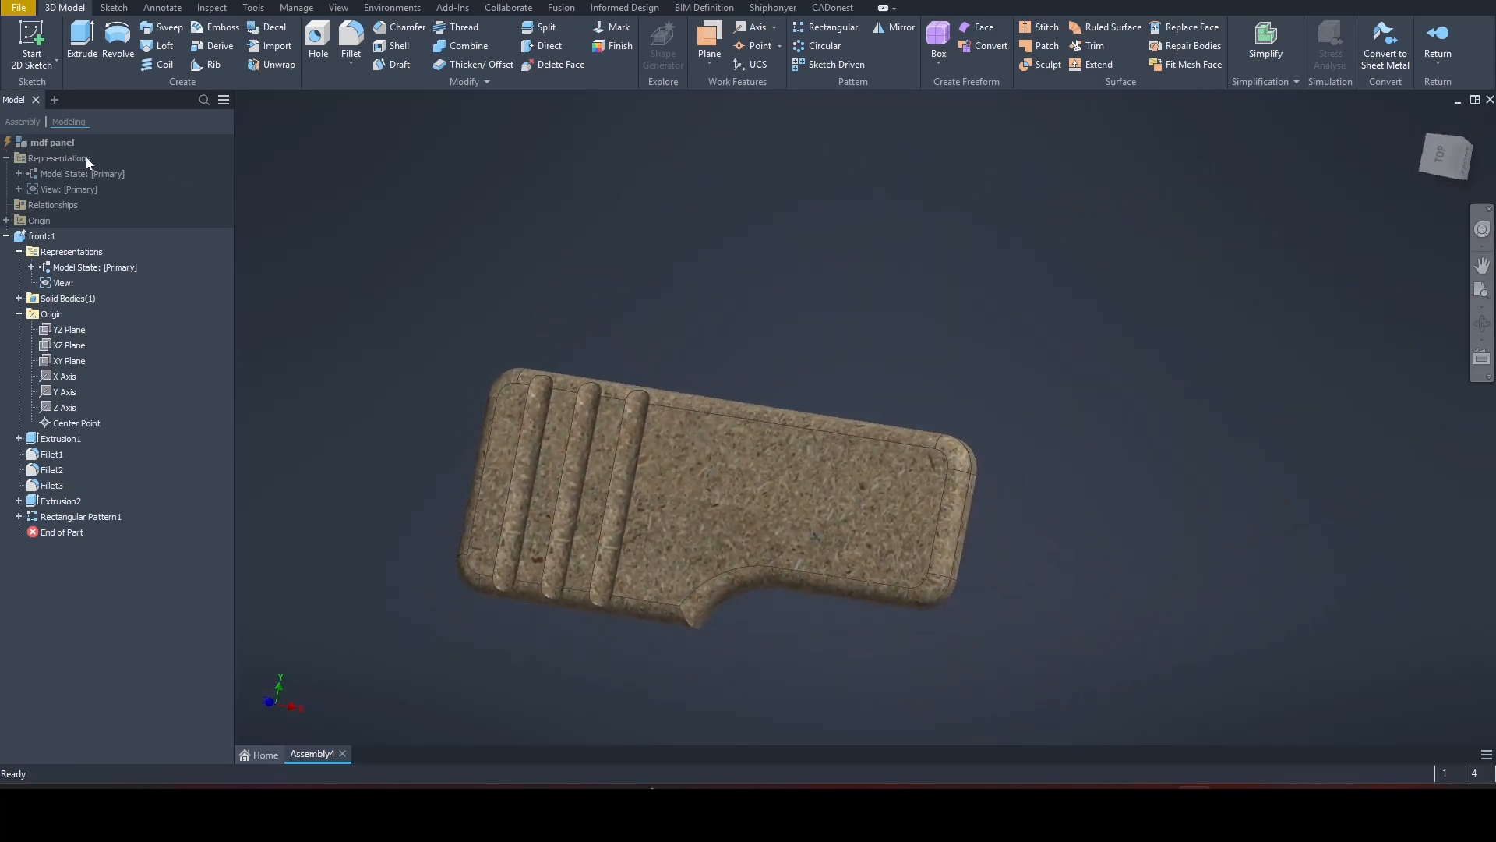
double_click(53, 142)
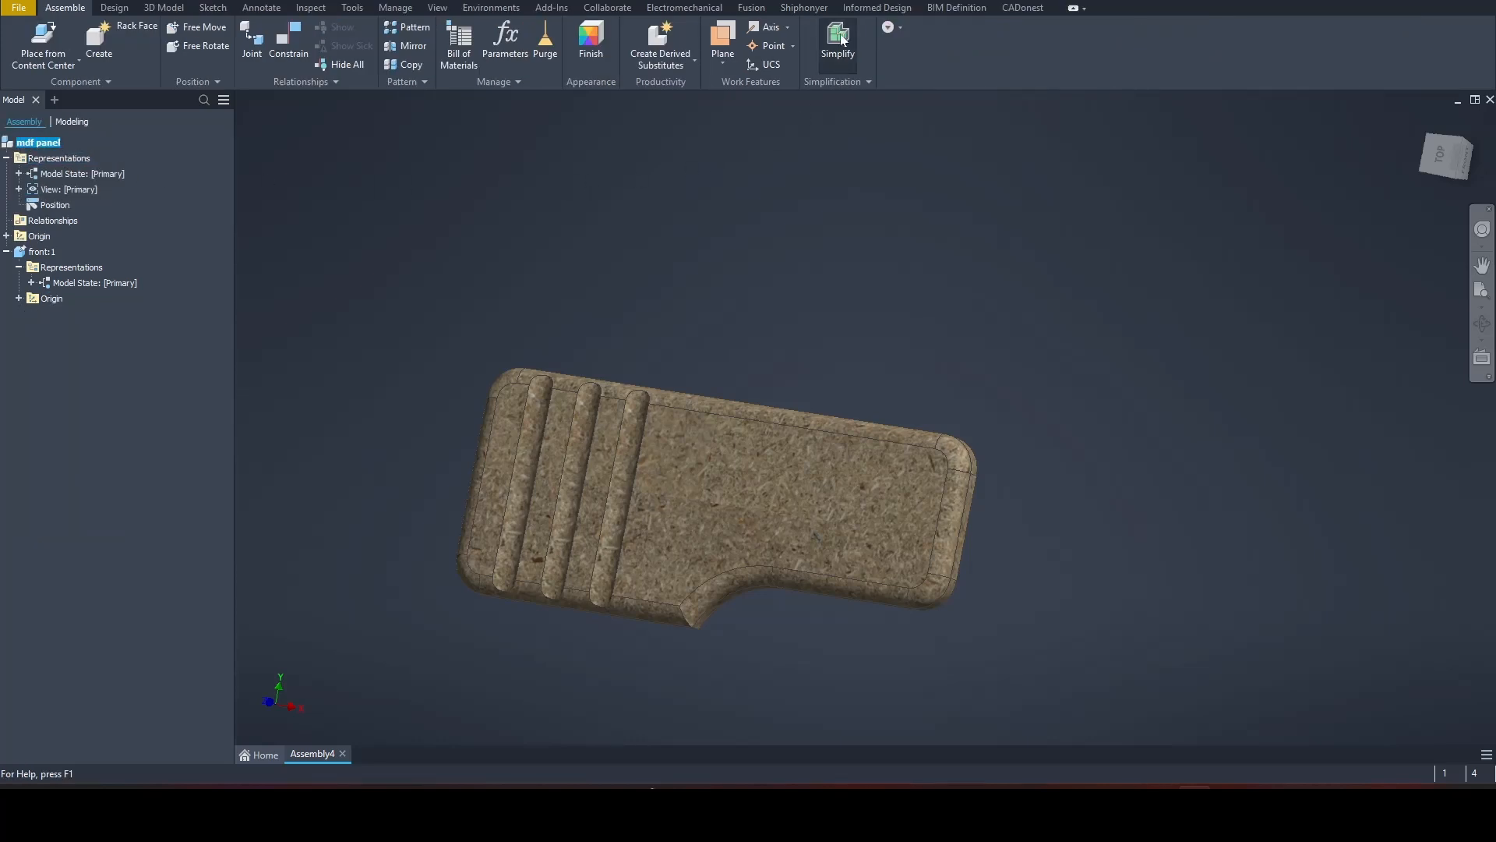
left_click(813, 10)
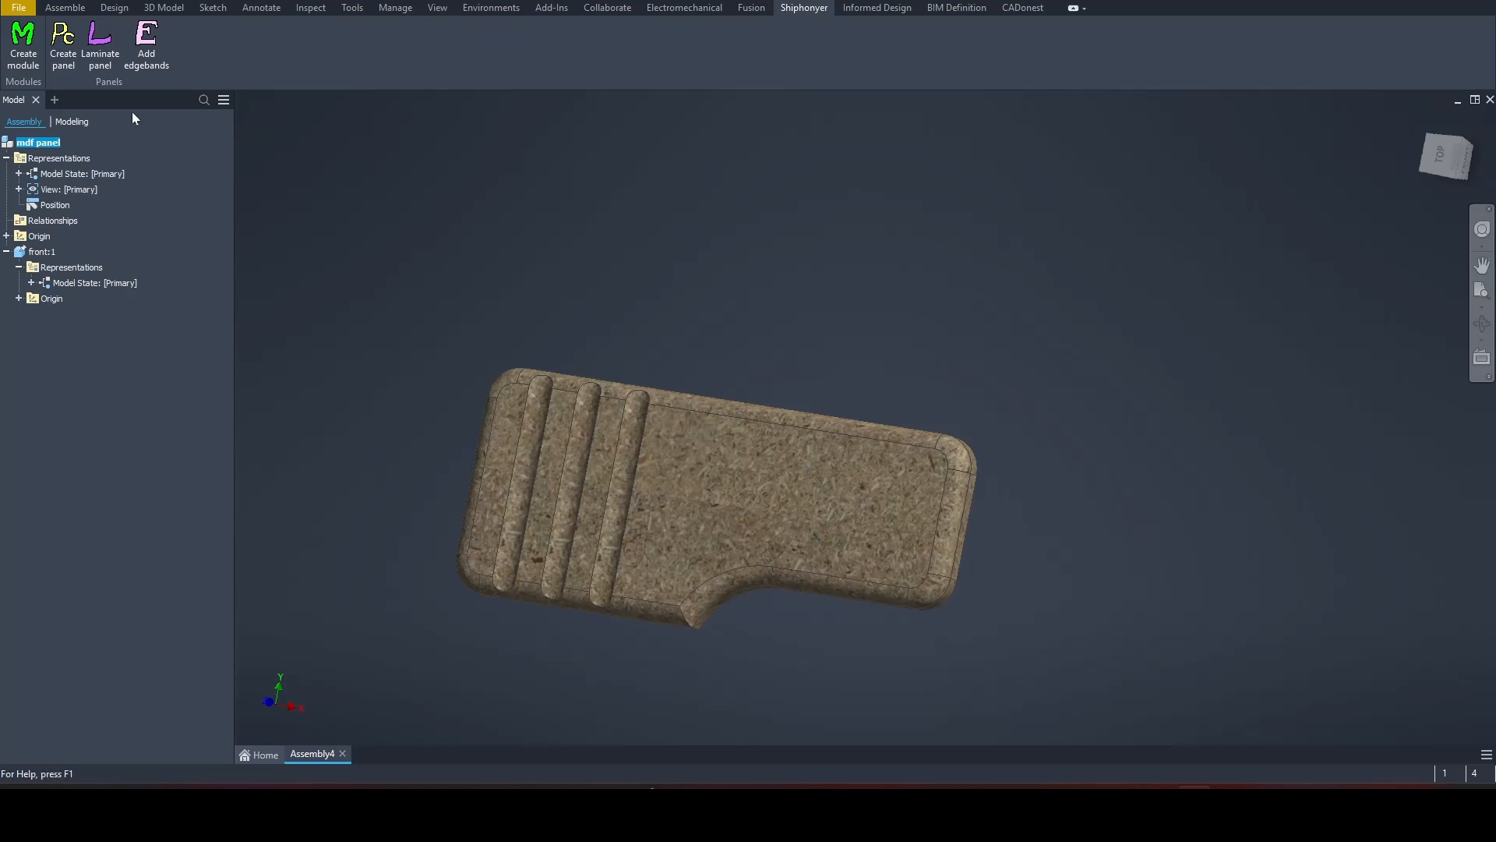
left_click(102, 54)
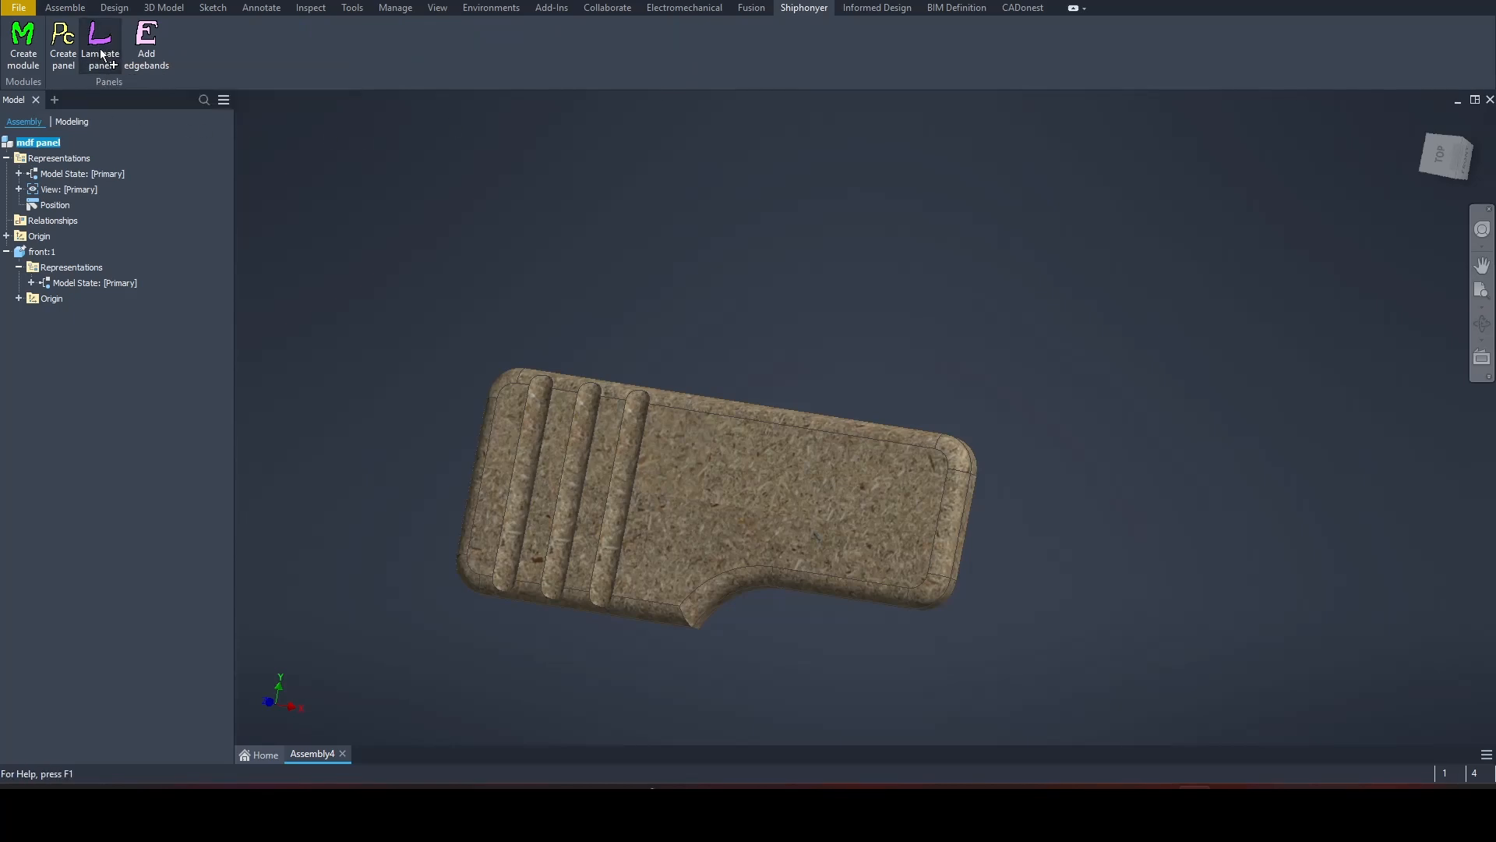
left_click(383, 179)
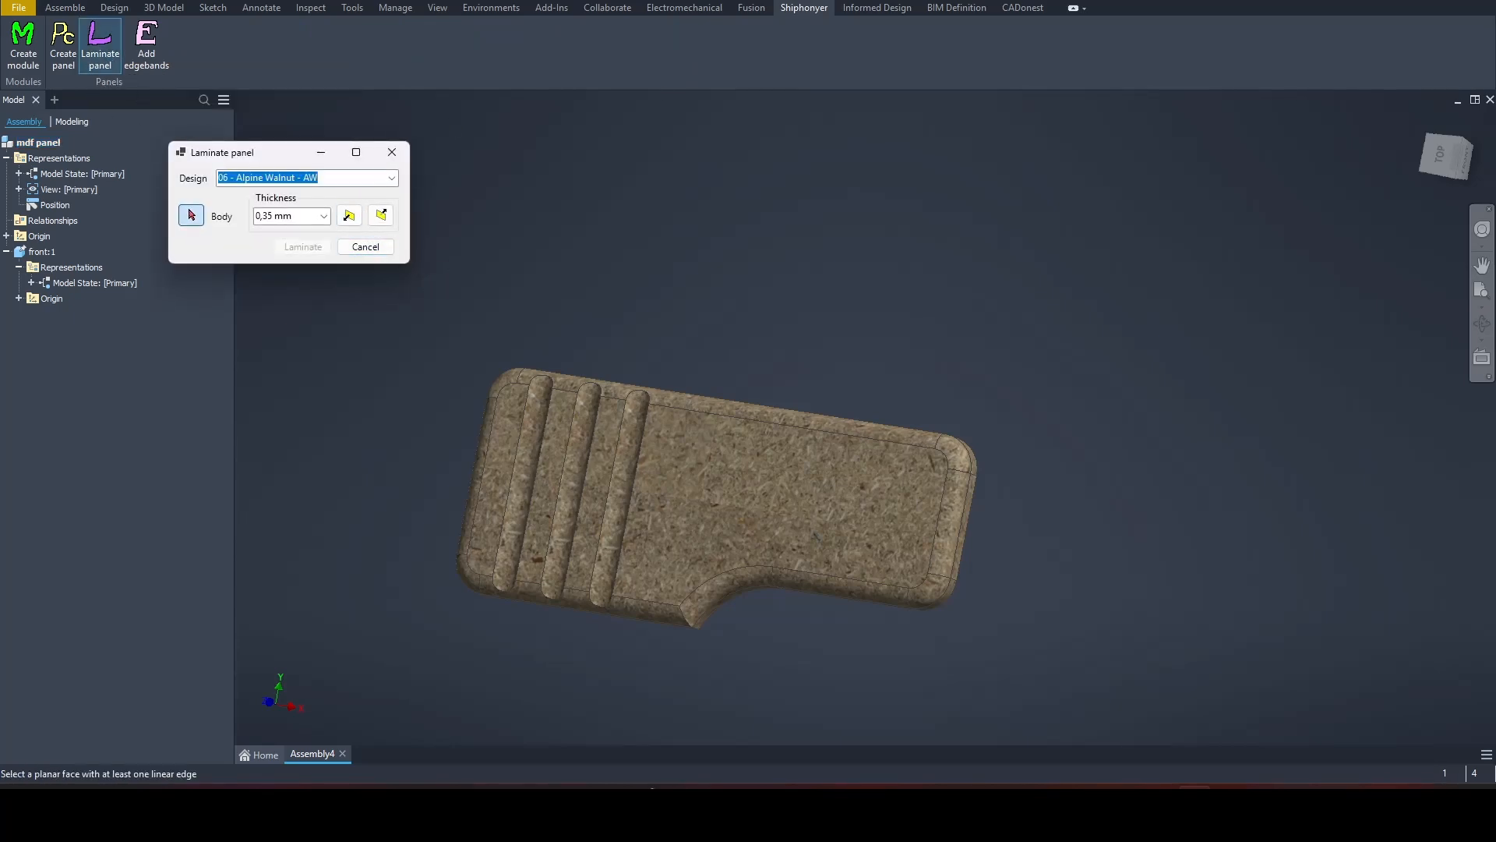
left_click(391, 178)
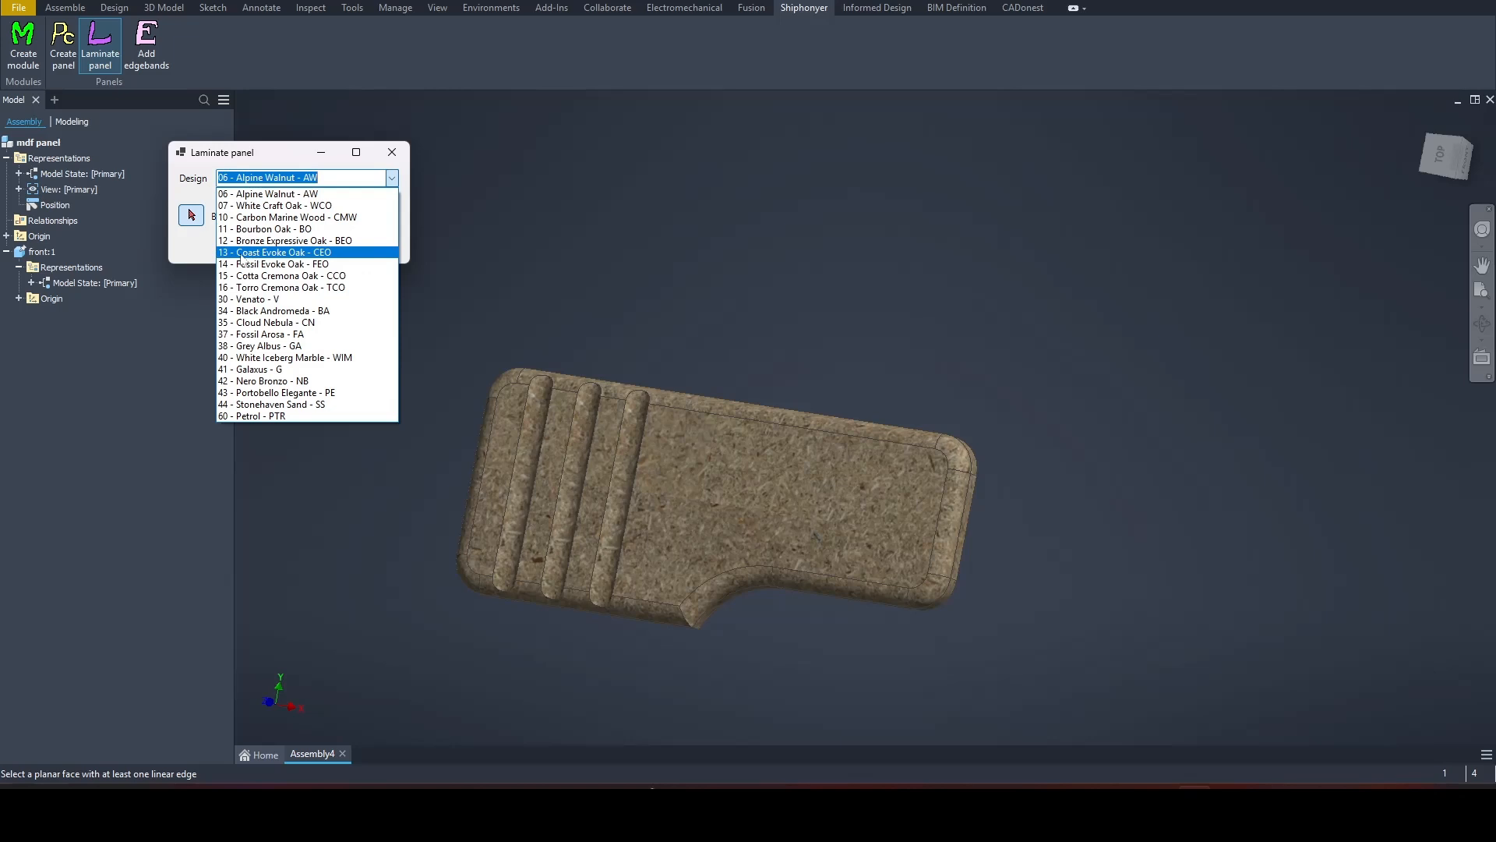
left_click(334, 253)
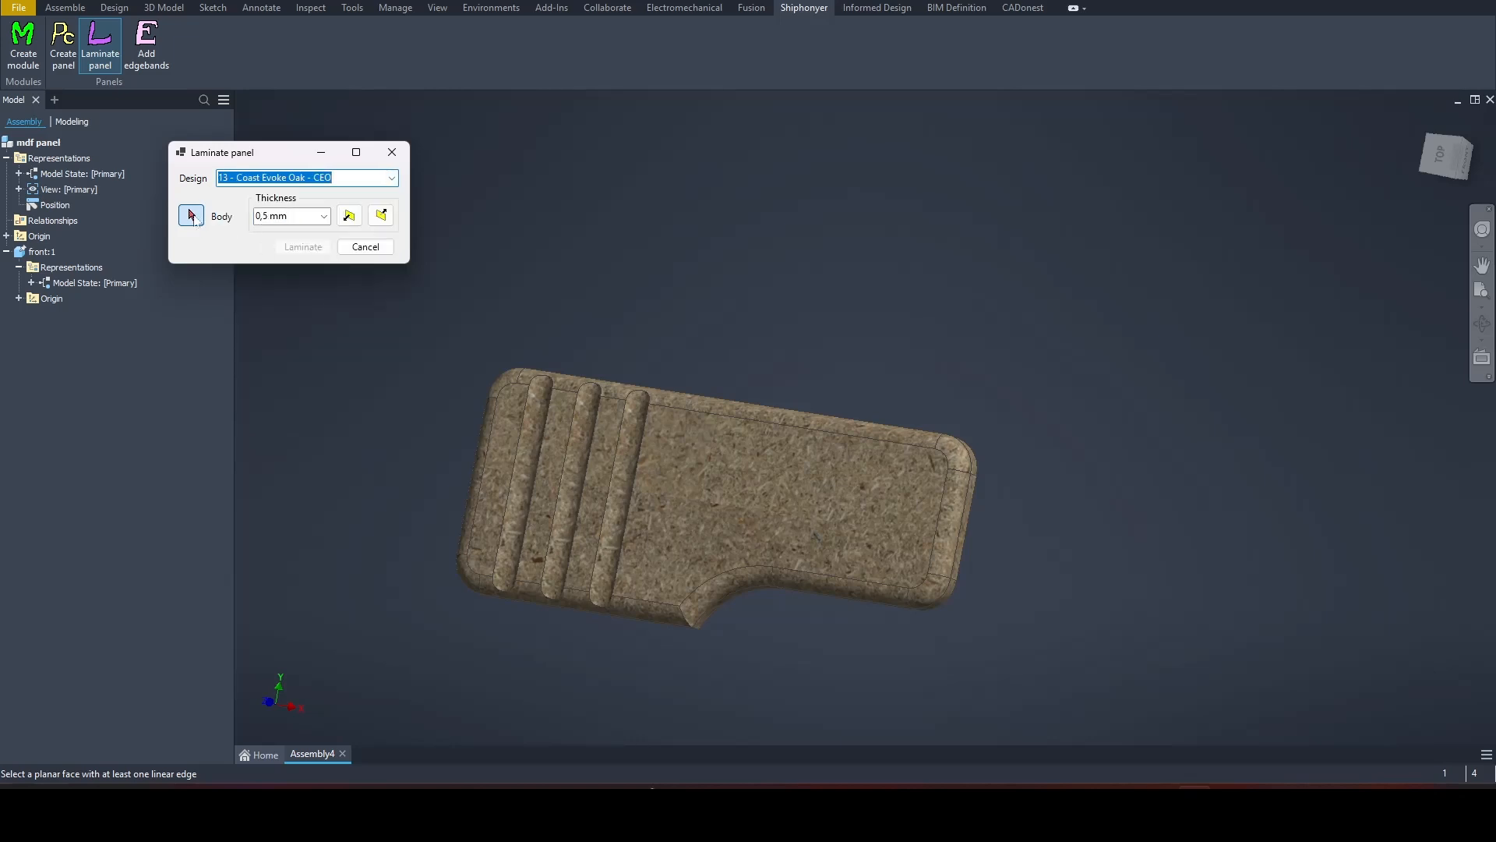
left_click(686, 499)
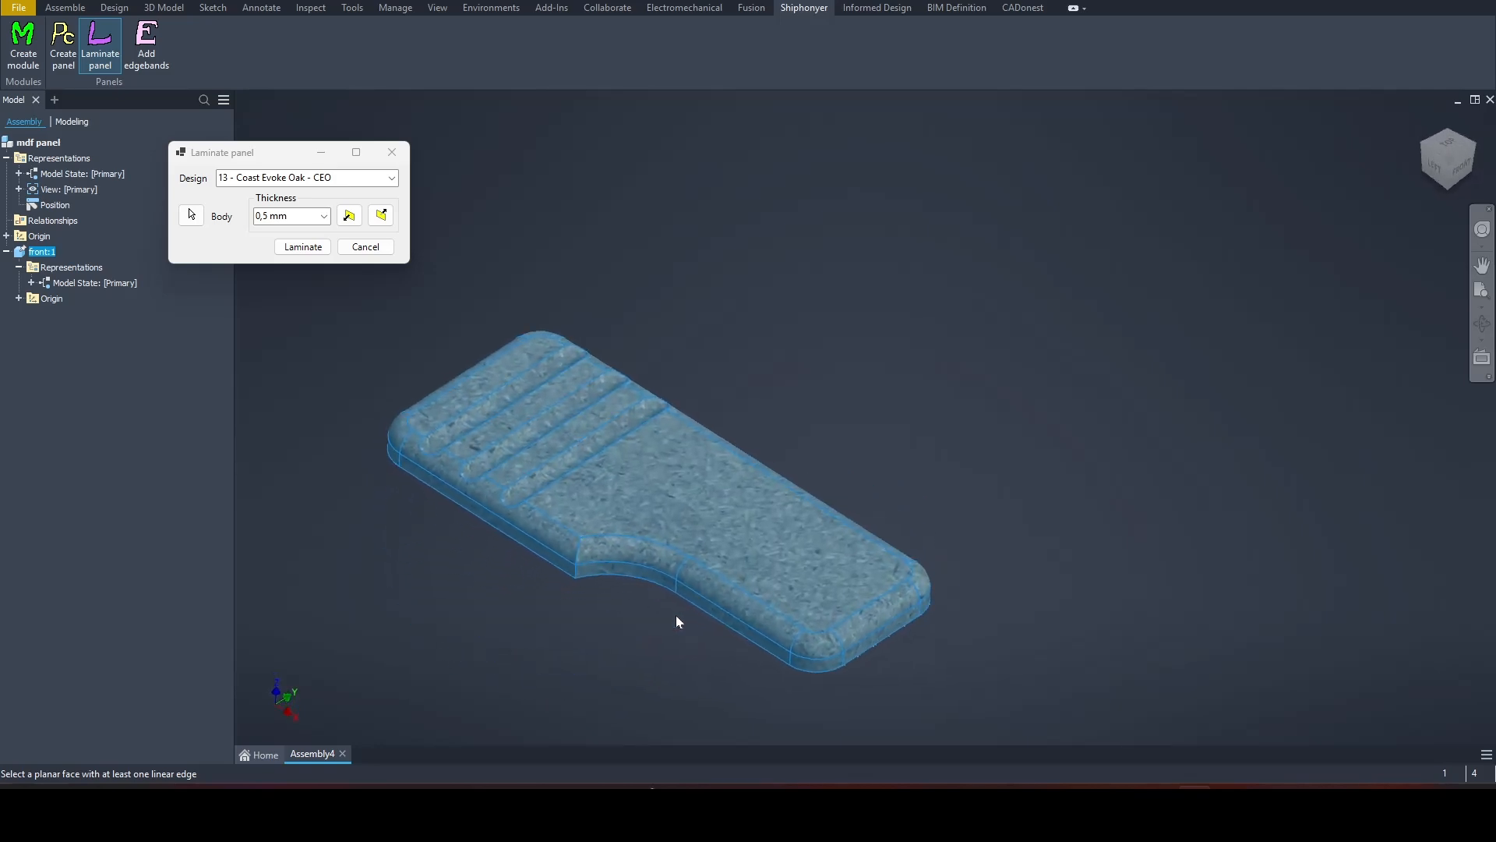
left_click(303, 247)
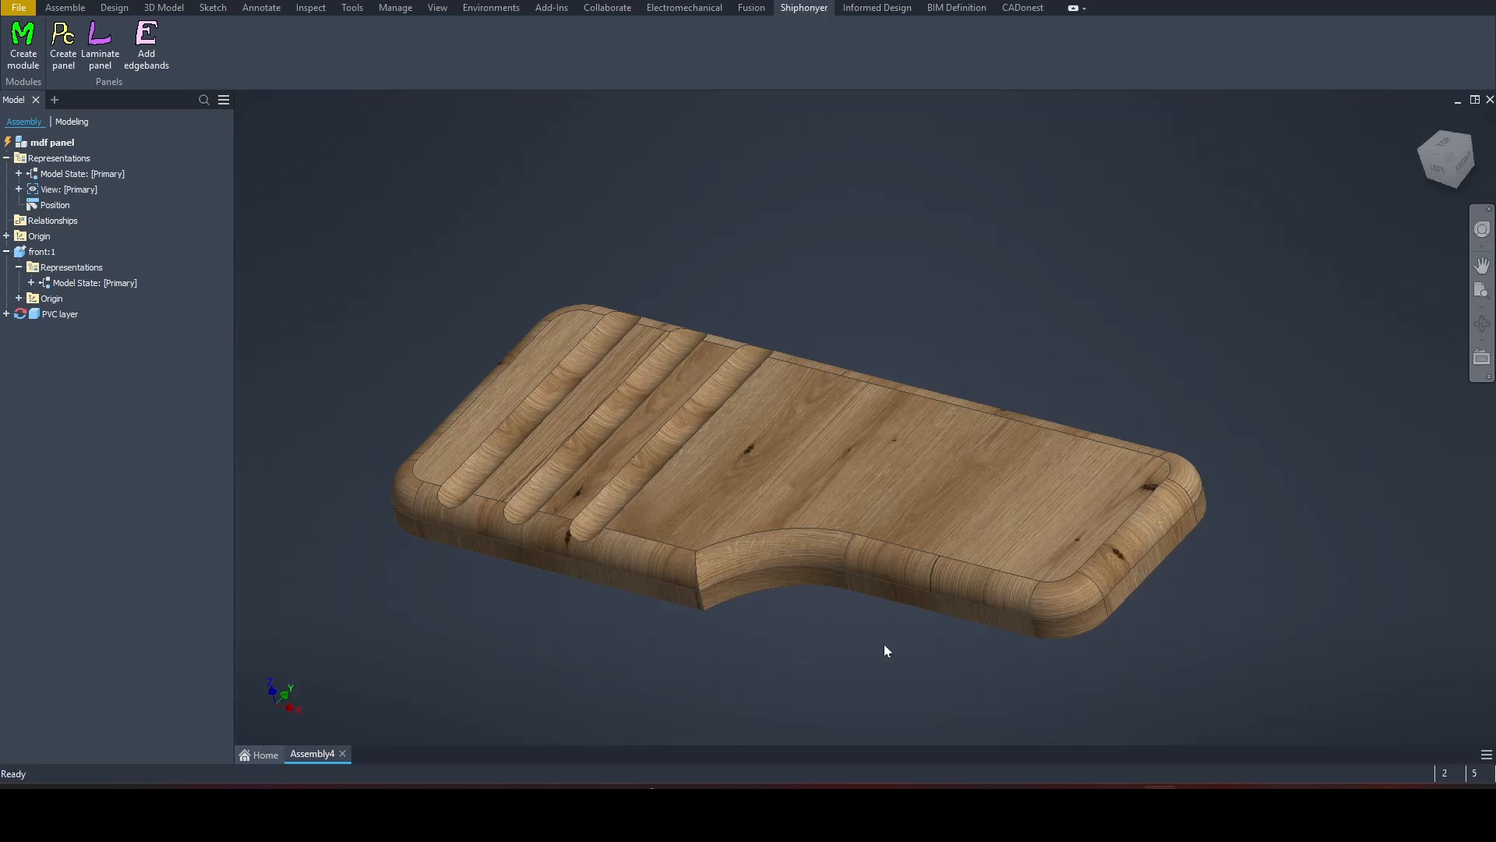
Step: Edit the front part's base extrusion, set the panel's overall length to 40 cm and reselect the notched profile
double_click(20, 253)
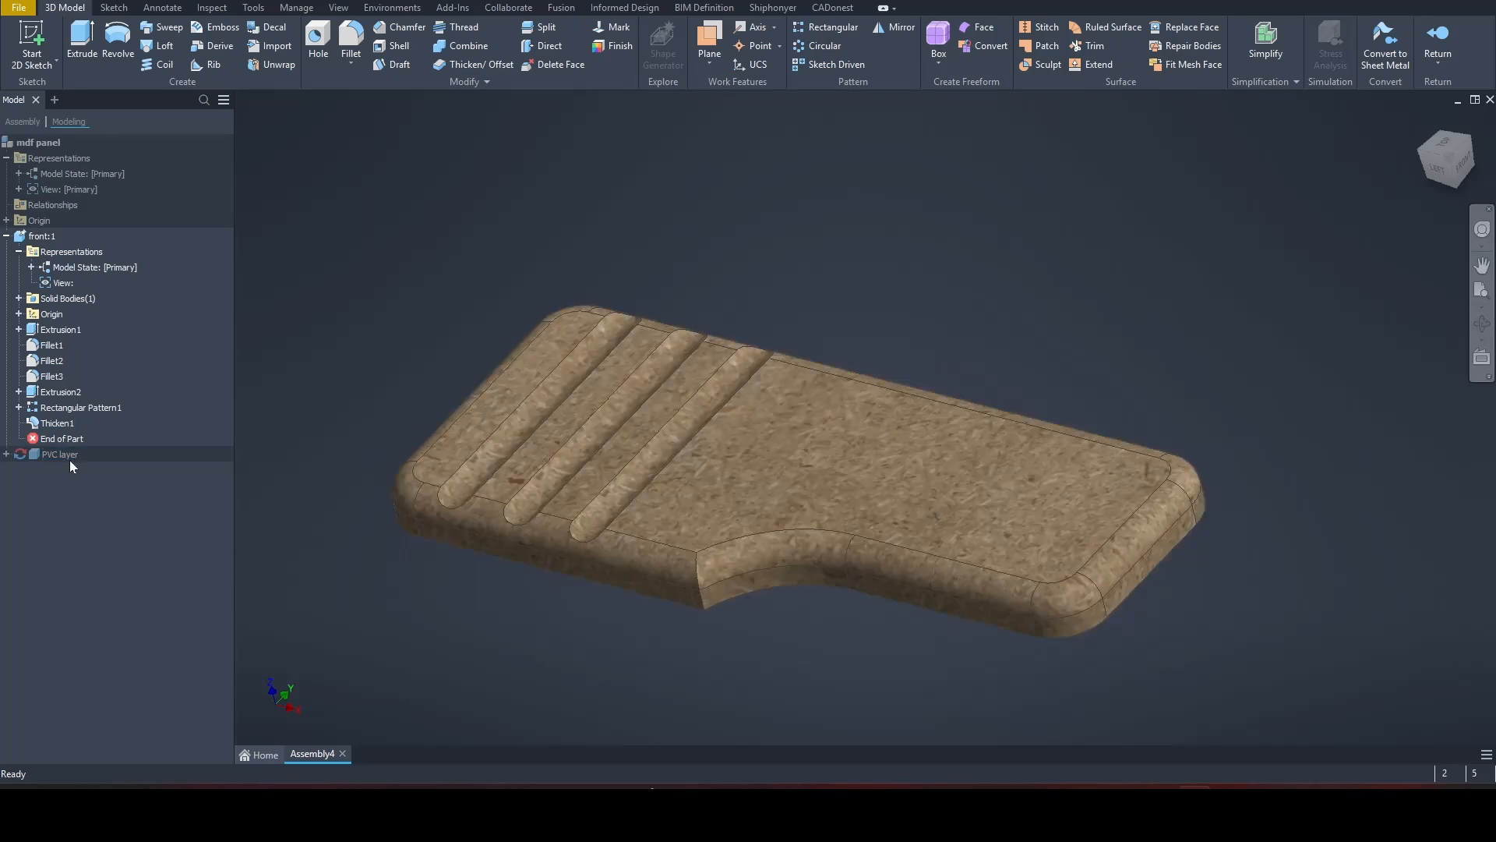
double_click(51, 332)
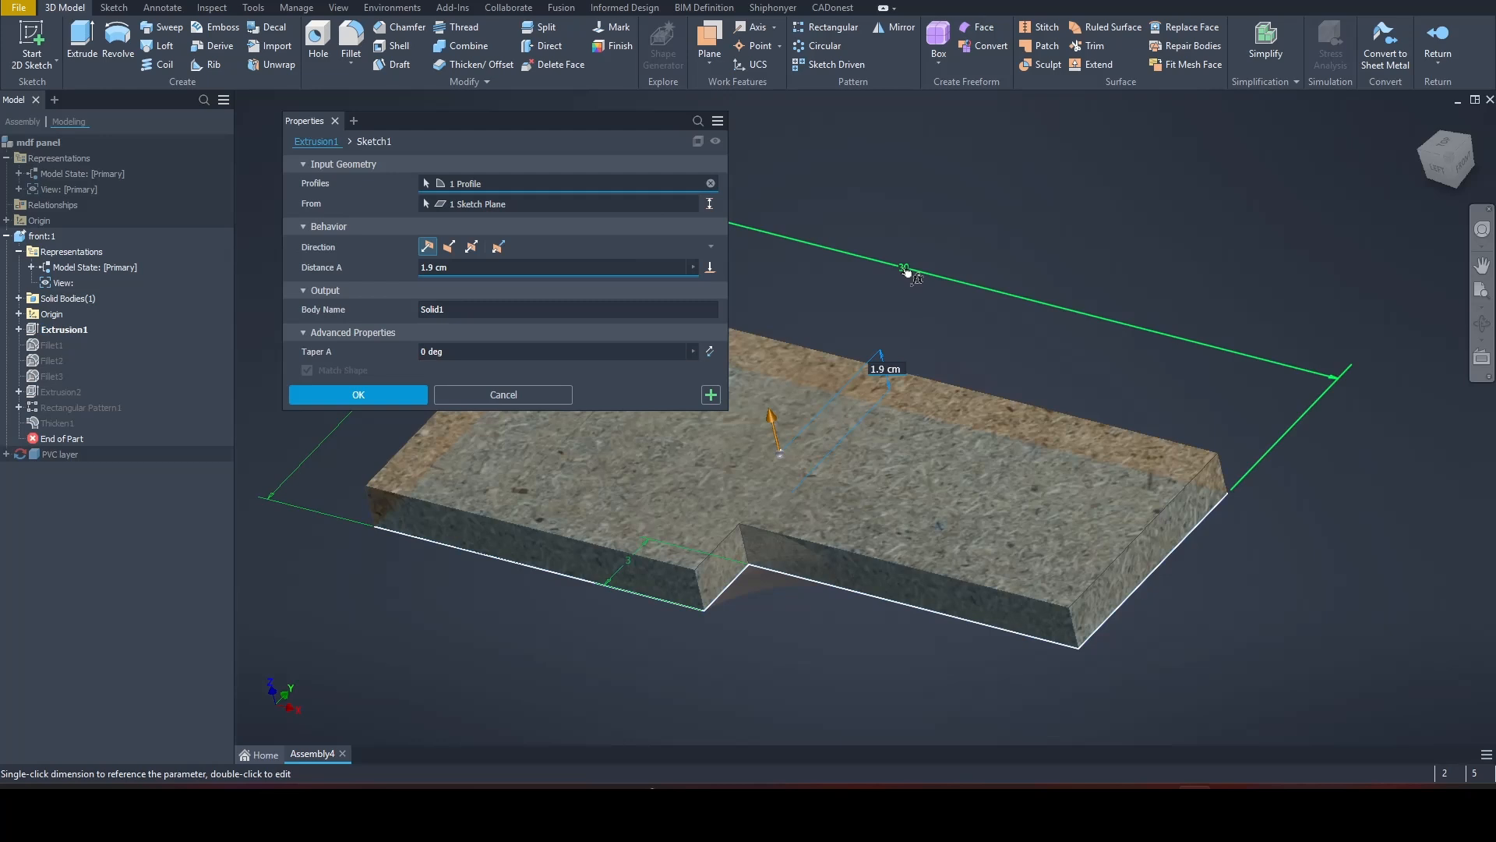
double_click(904, 269)
type("40")
key("Return")
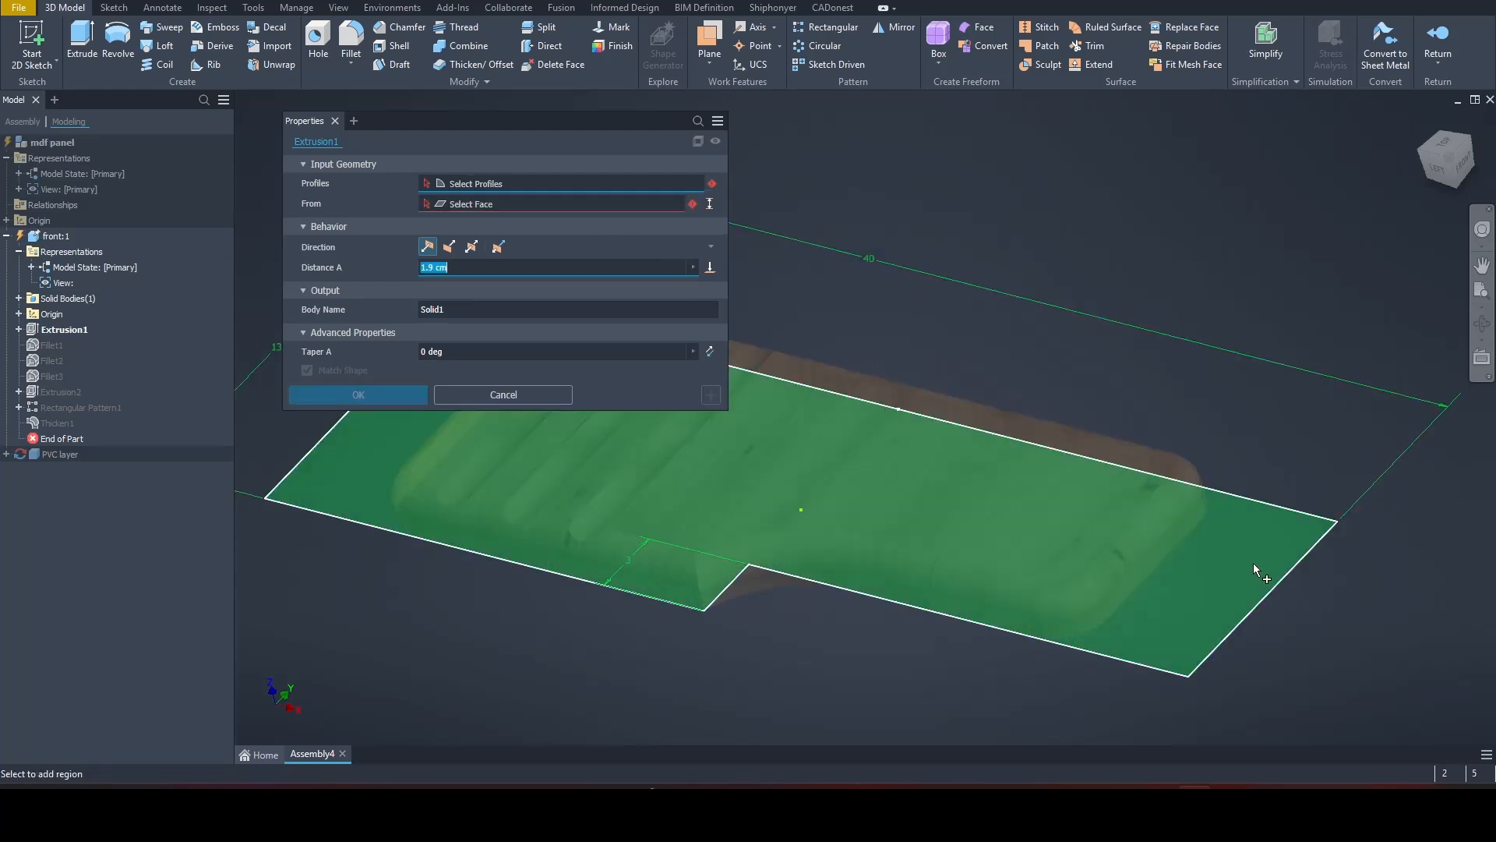
left_click(1250, 561)
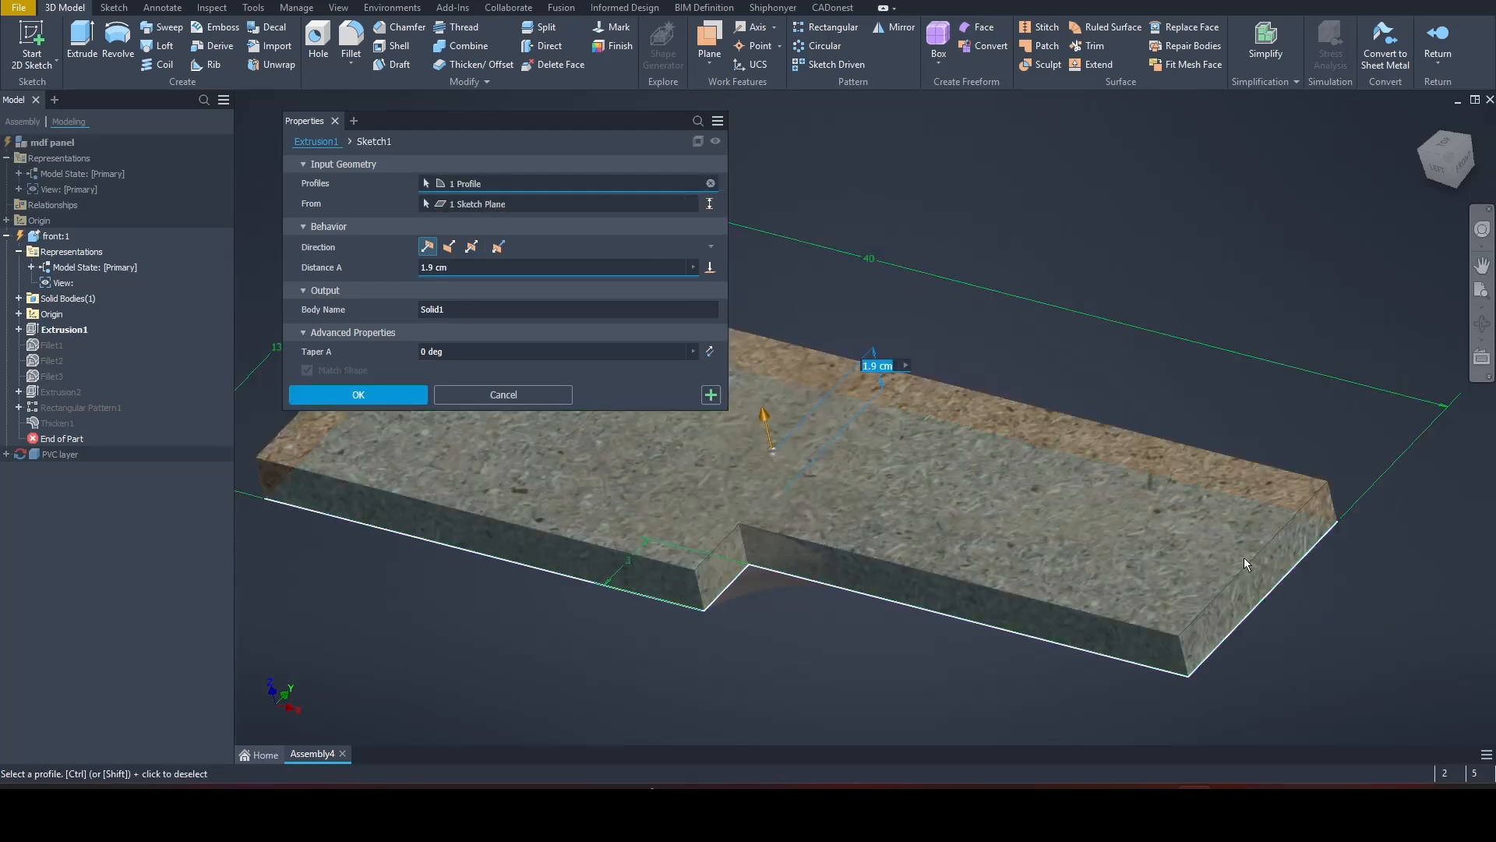
left_click(362, 396)
scroll(438, 600, "down", 5)
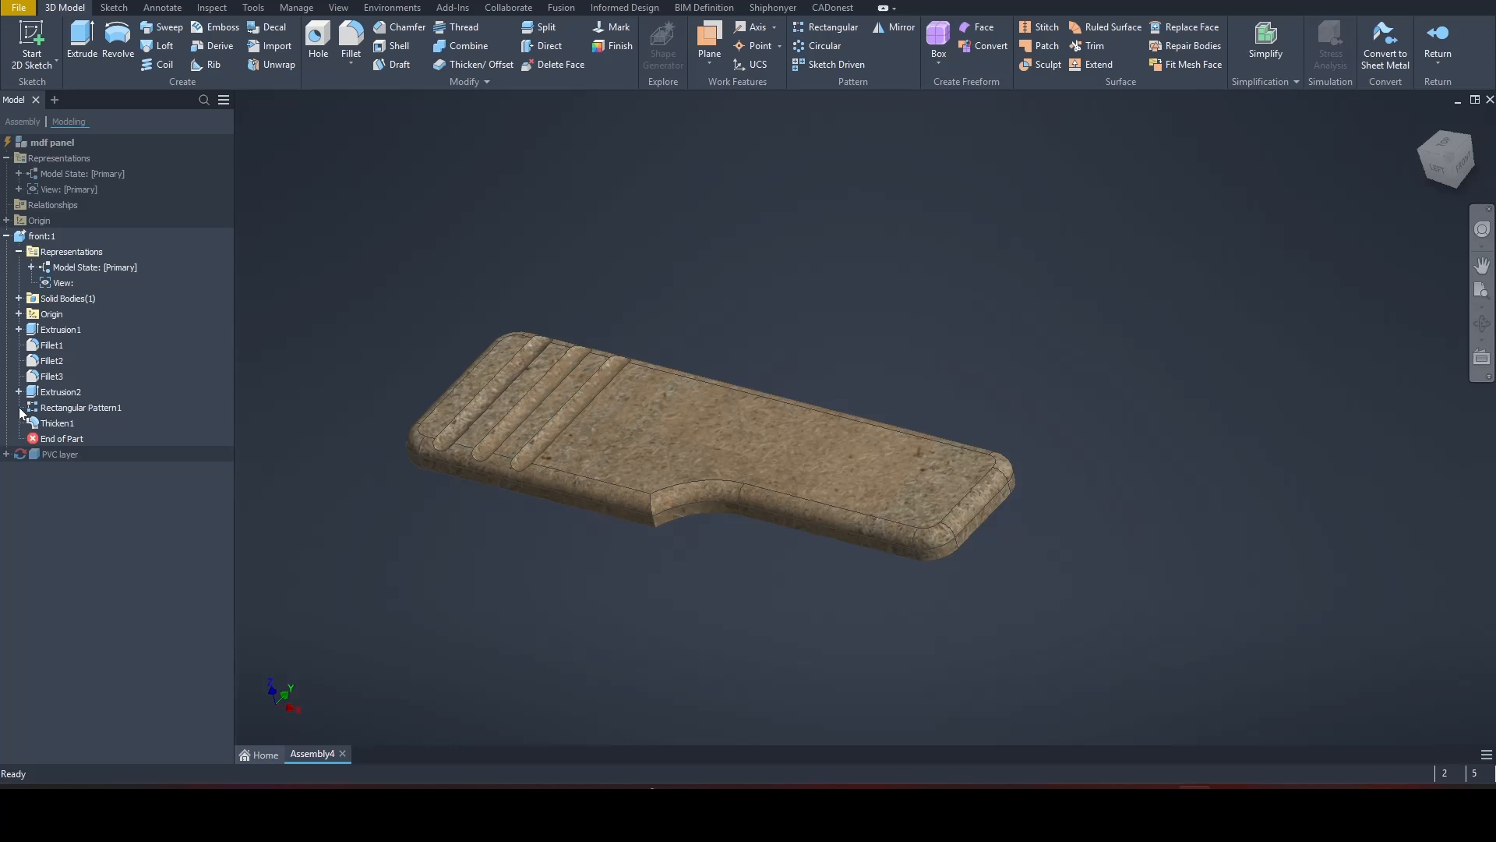
Step: Edit the groove pattern and set its spacing along the X axis to 4 cm
double_click(78, 407)
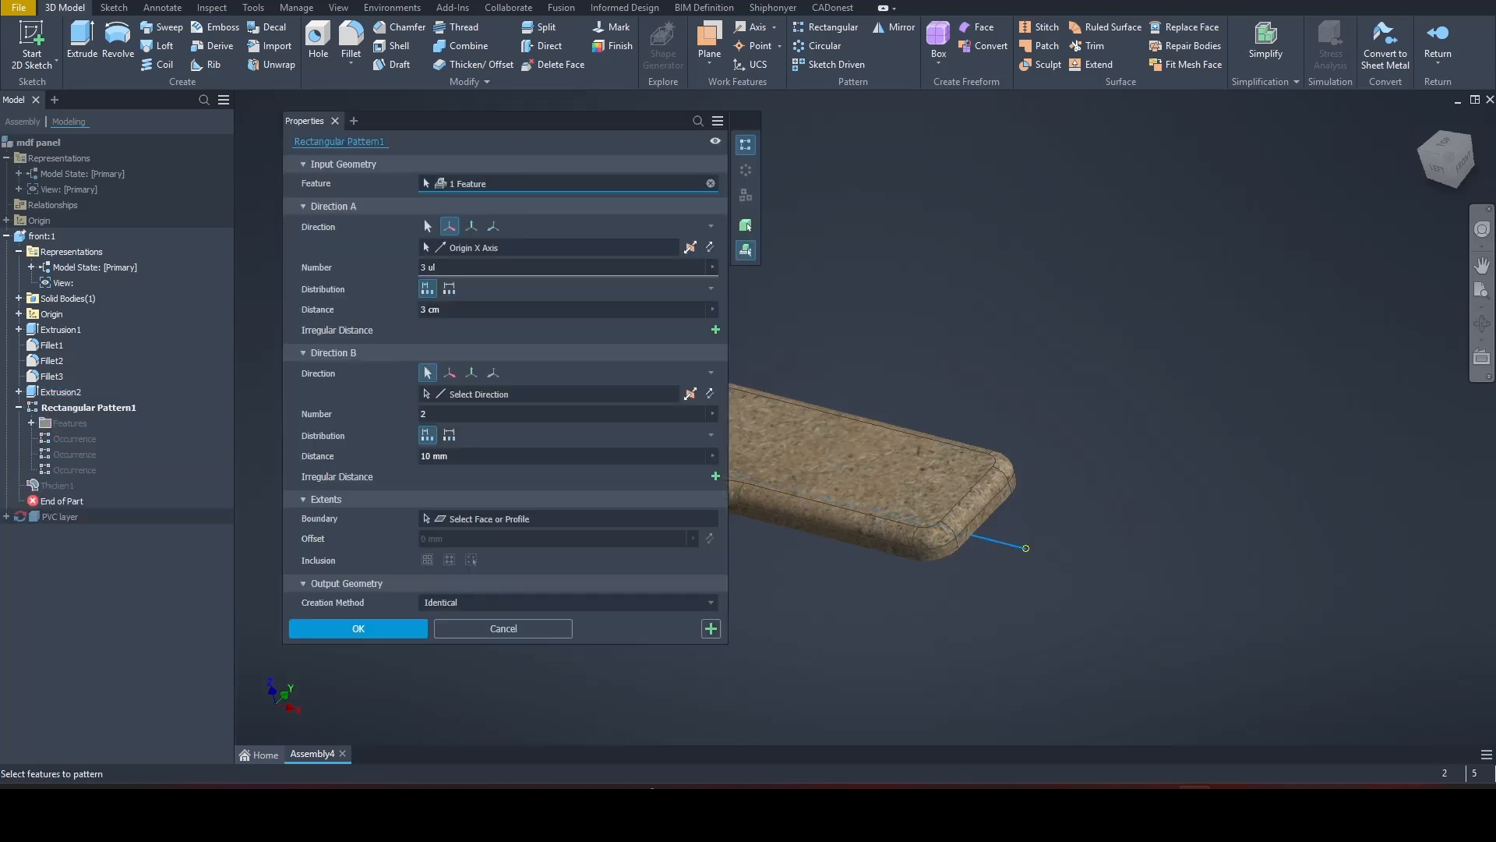
left_click(430, 310)
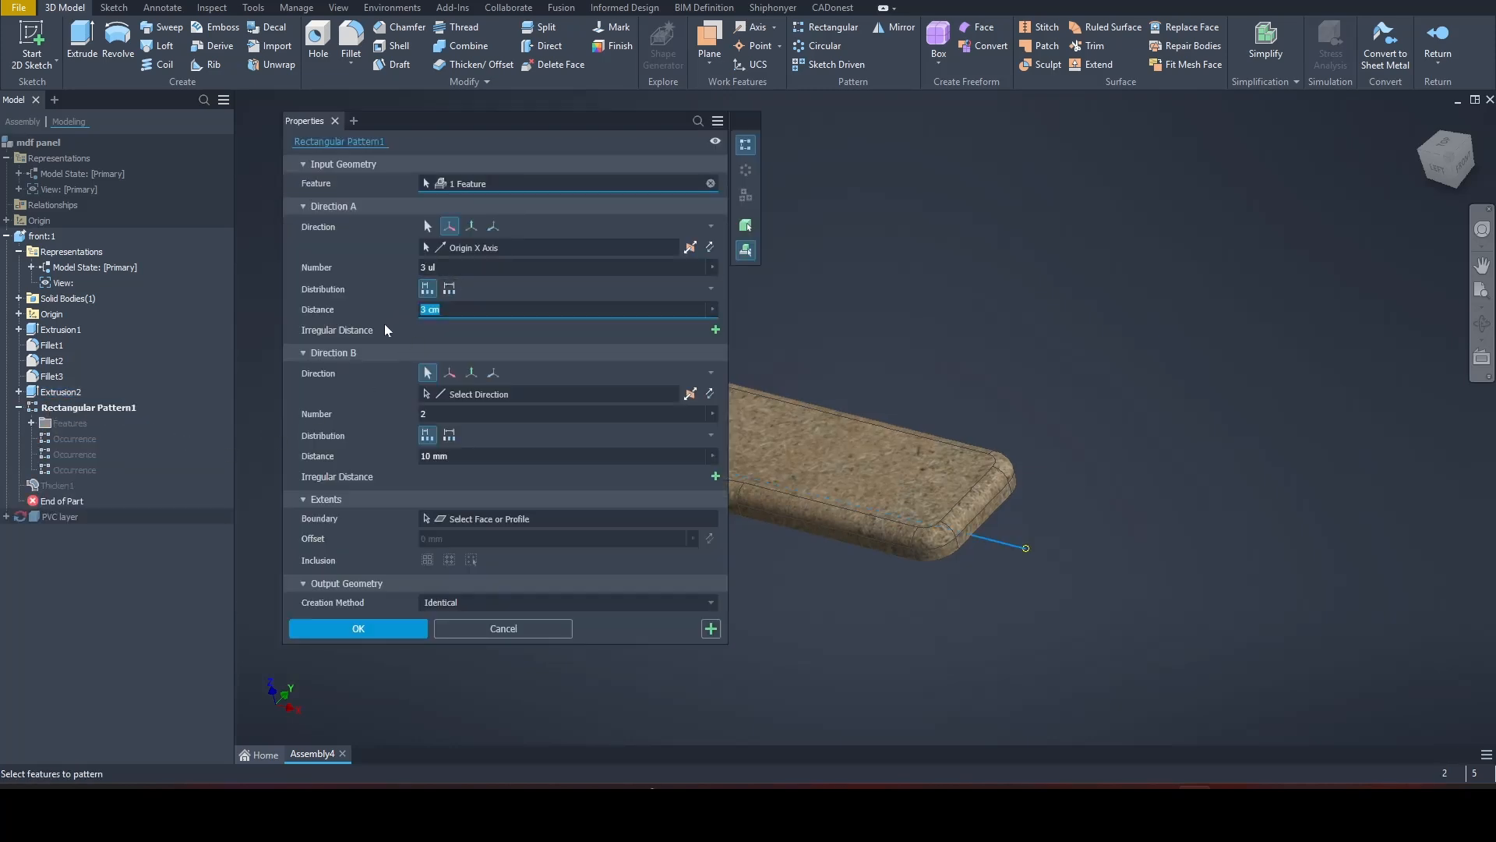
type("4")
middle_click_drag(793, 568, 1179, 601)
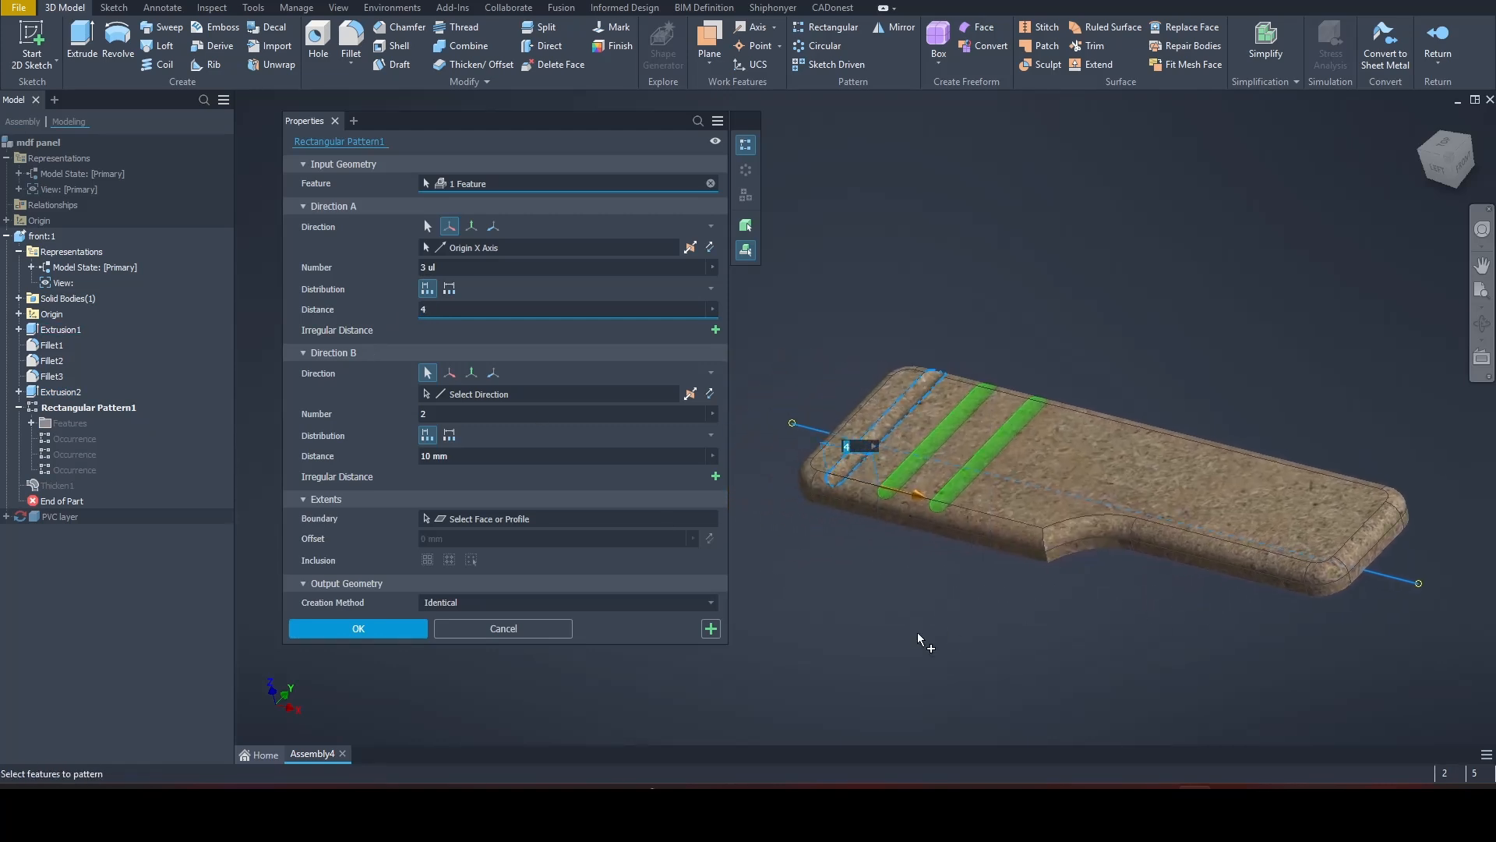
left_click(371, 628)
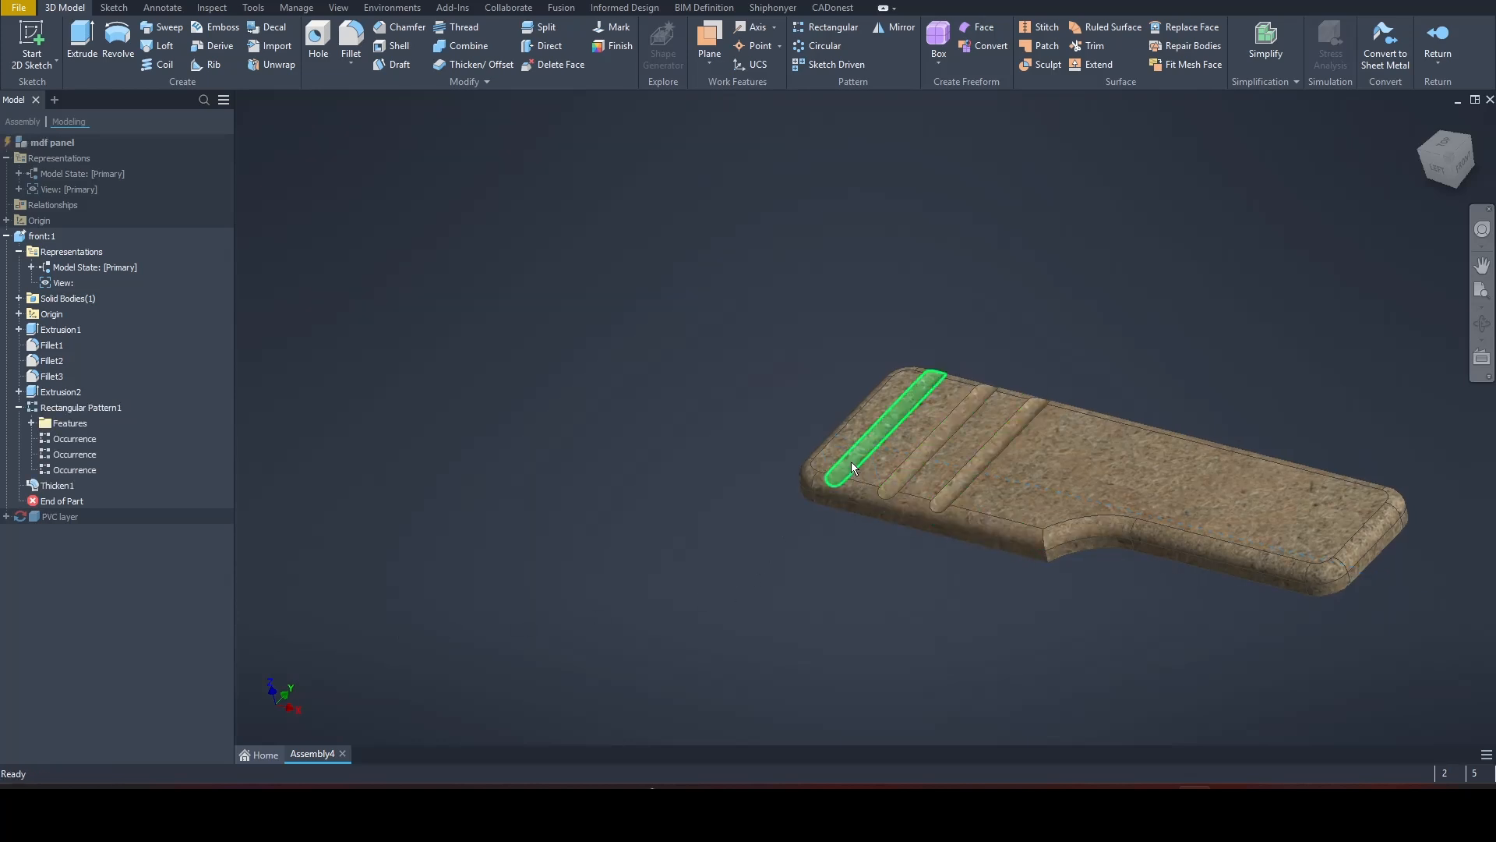
Step: Set the groove circle's distance from the panel's side edge to 4.5 cm, finish the sketch and return to the mdf panel assembly
left_click(19, 391)
double_click(70, 407)
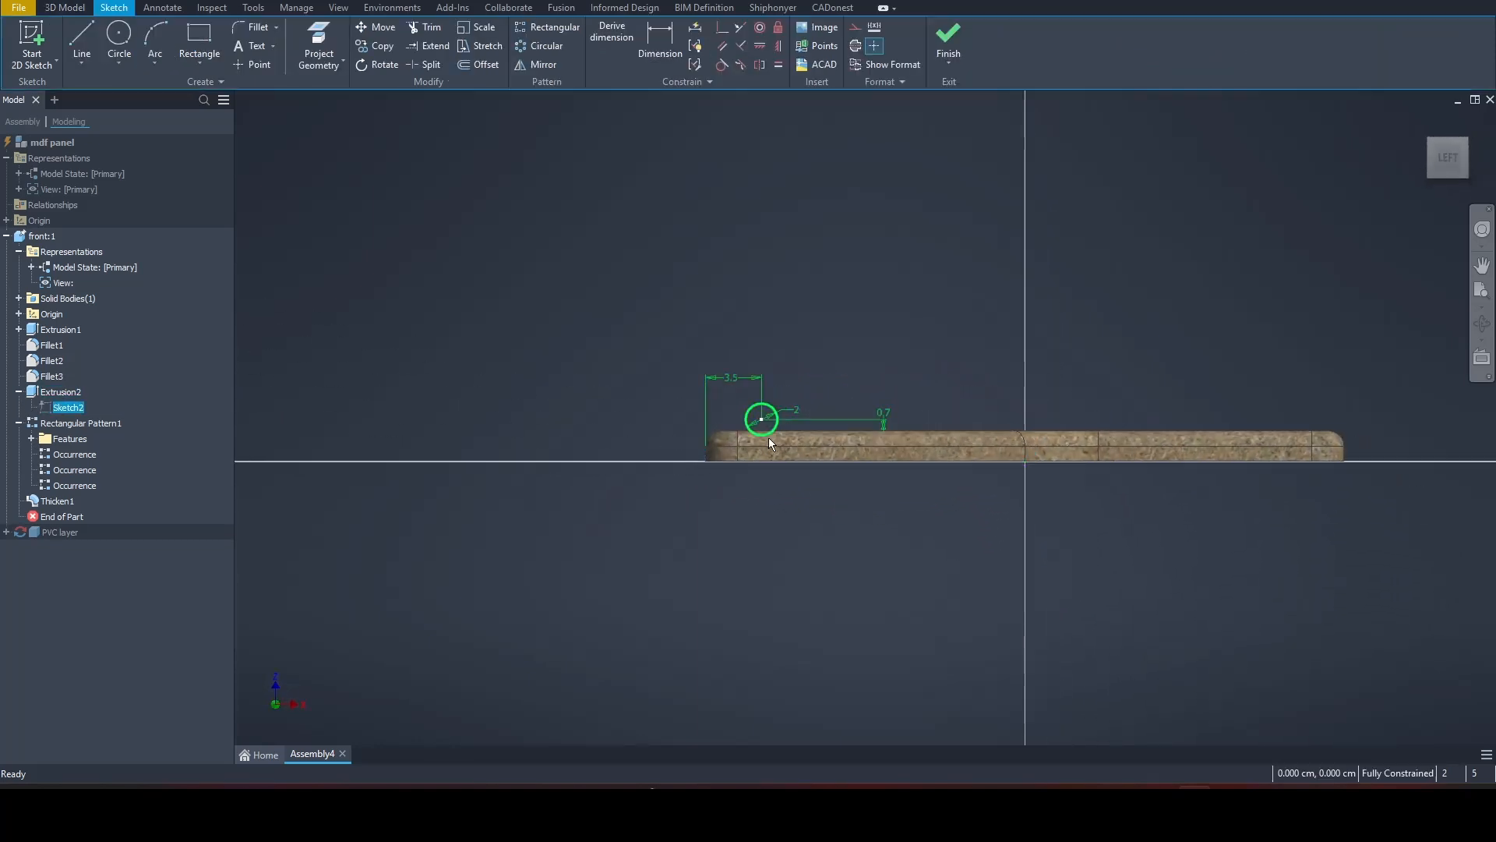
double_click(702, 331)
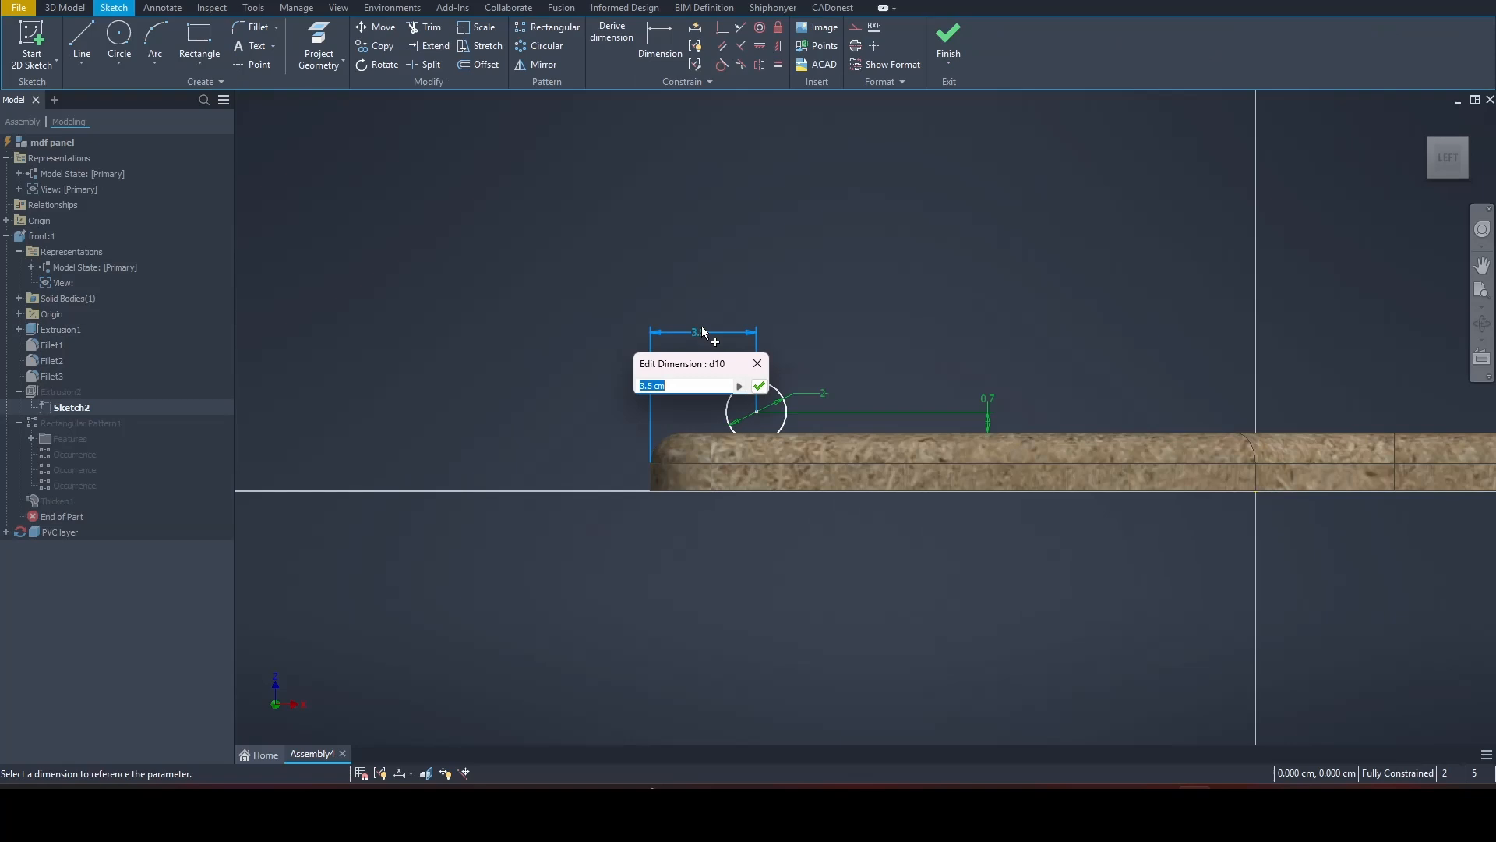
type("4.5")
key("Return")
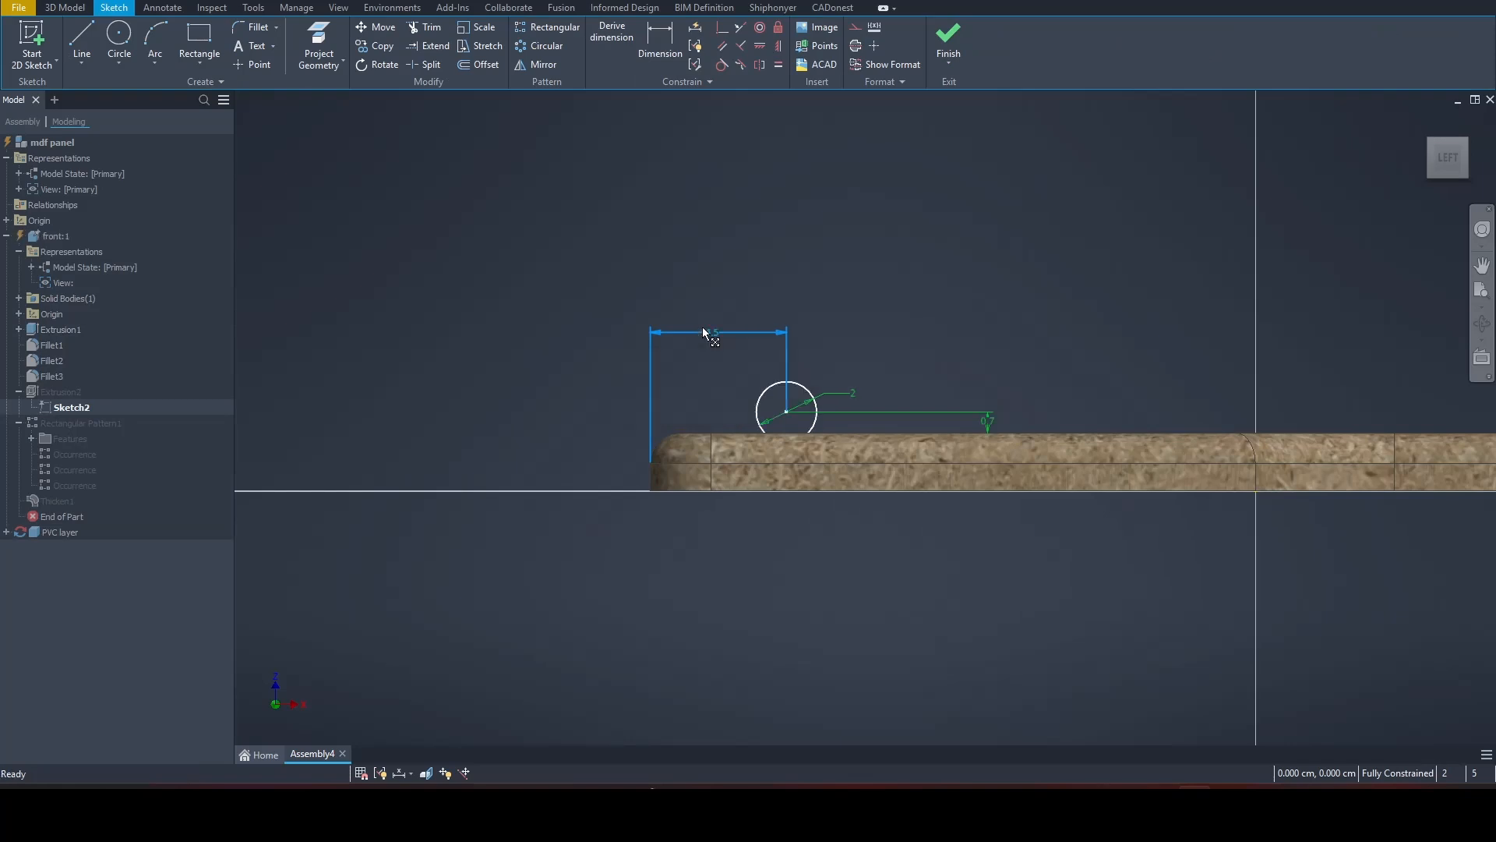
left_click(948, 38)
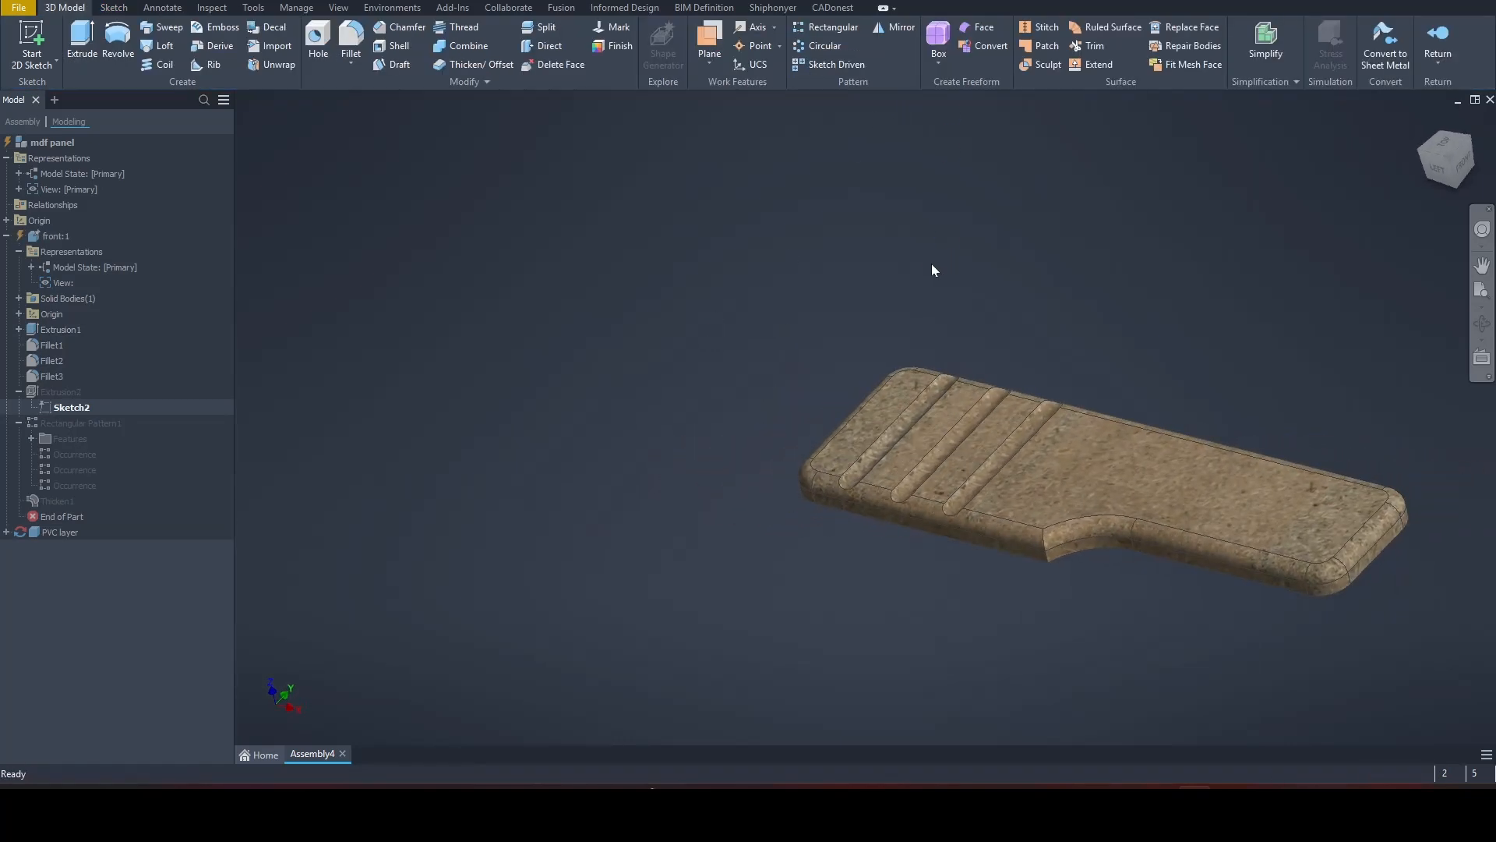
double_click(46, 145)
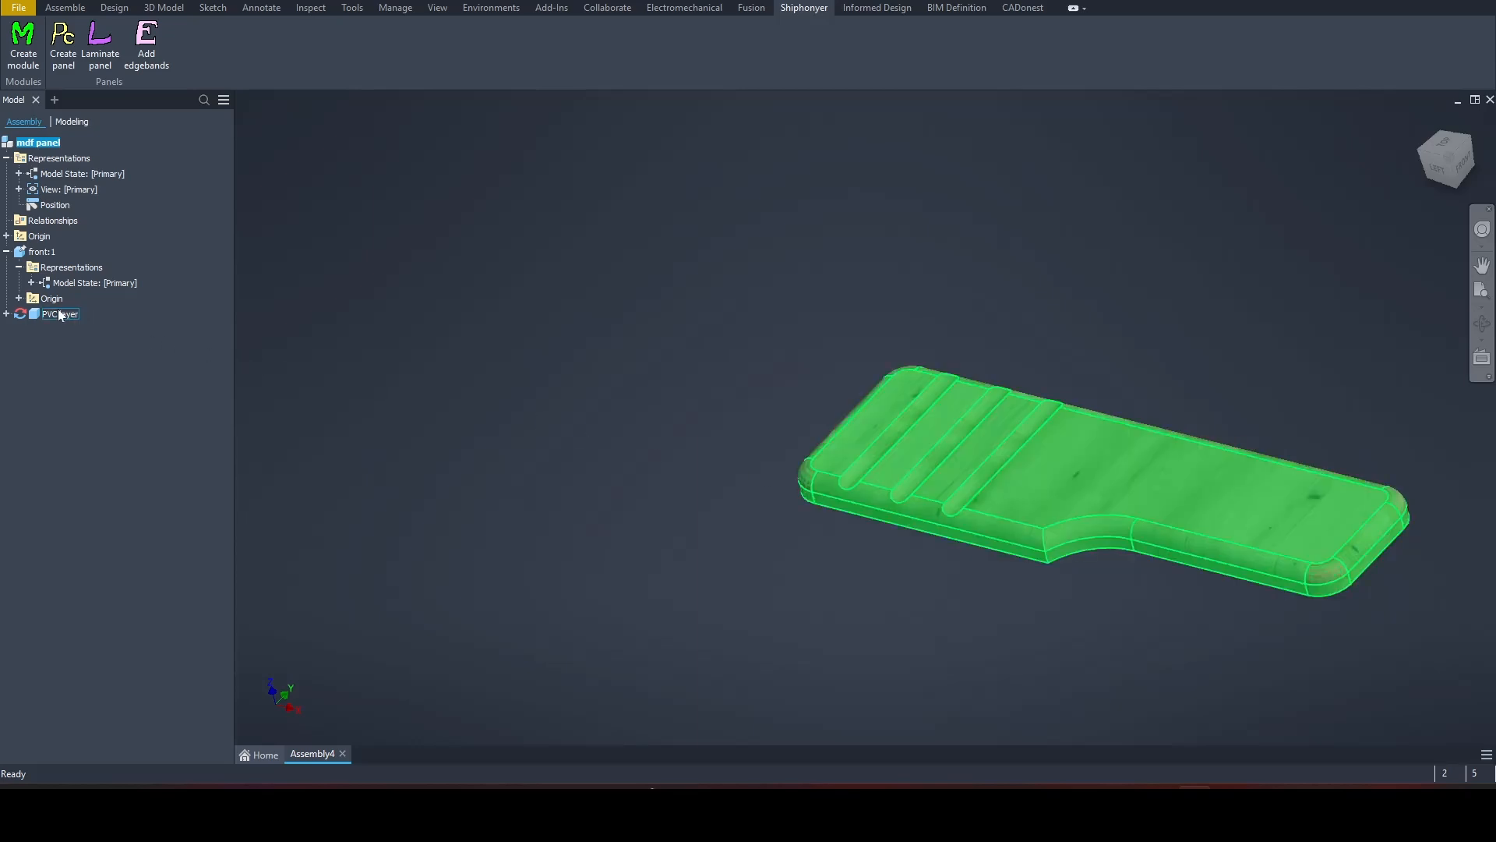
Step: Edit the front part's groove pattern to 4 instances along the X axis and return to the mdf panel assembly
double_click(23, 254)
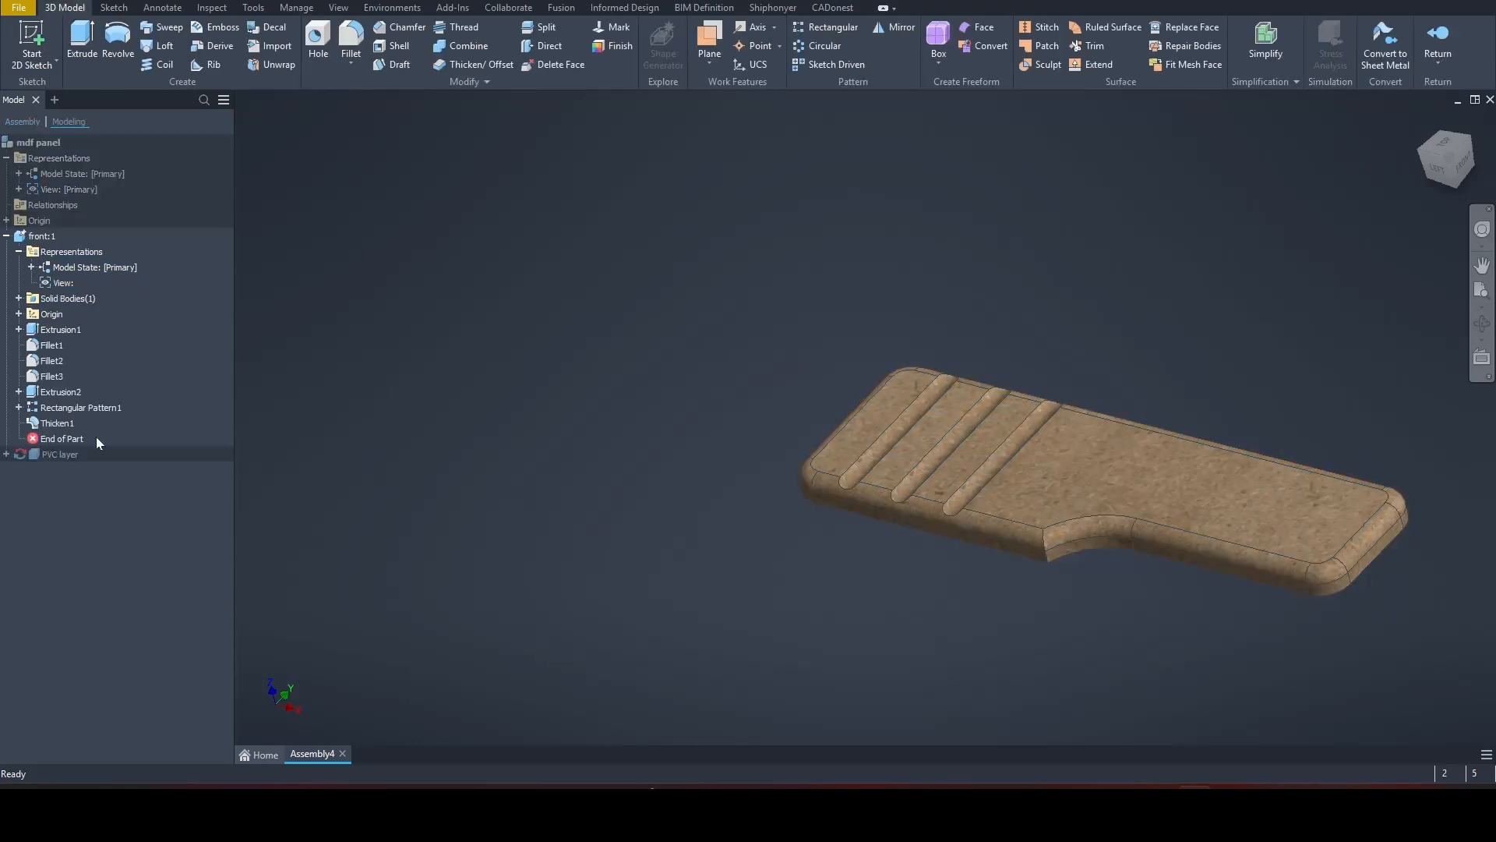
right_click(53, 407)
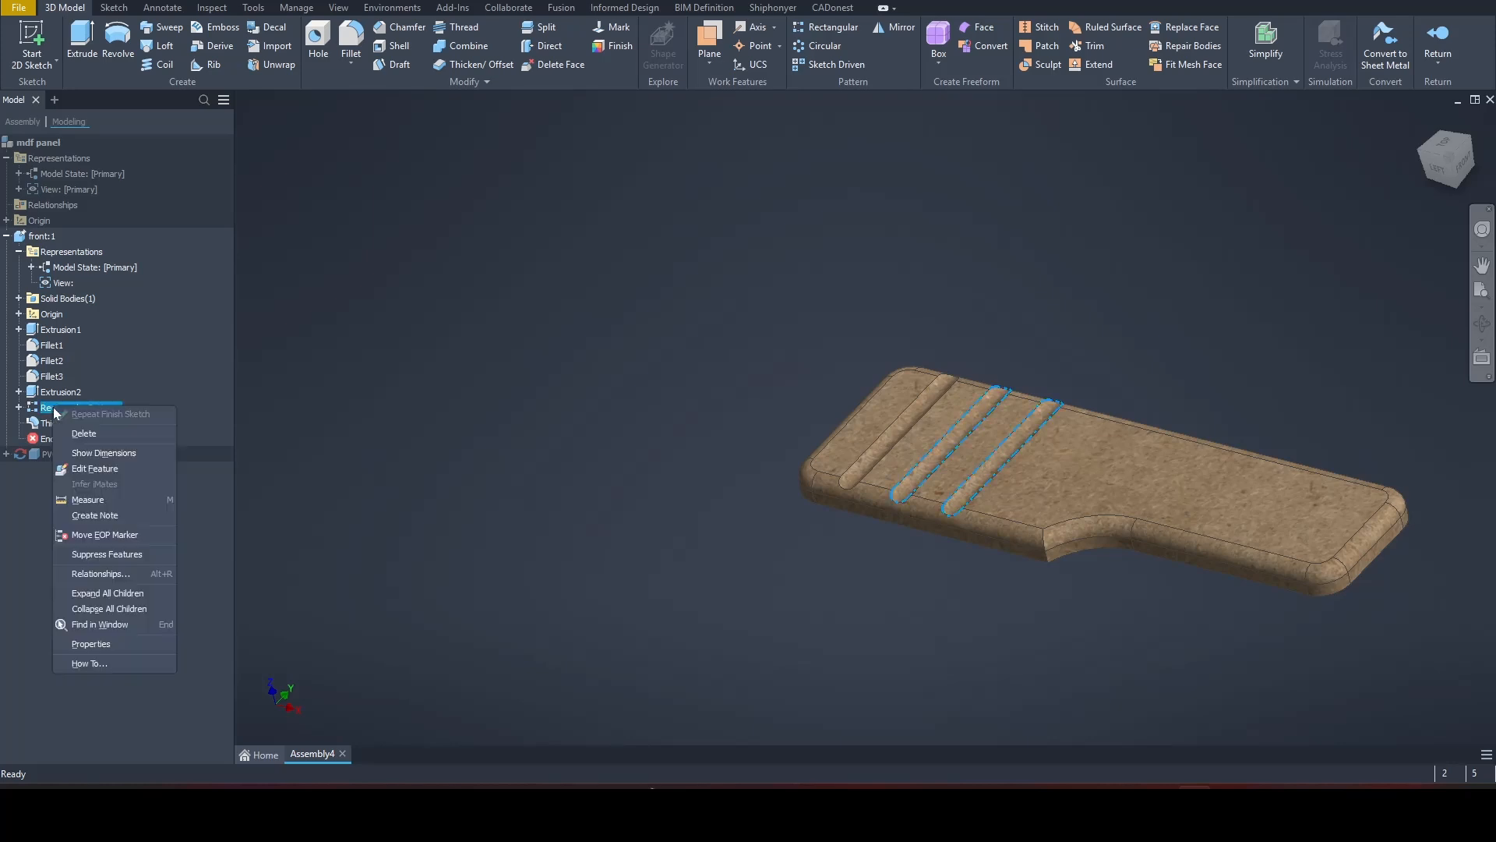
left_click(84, 469)
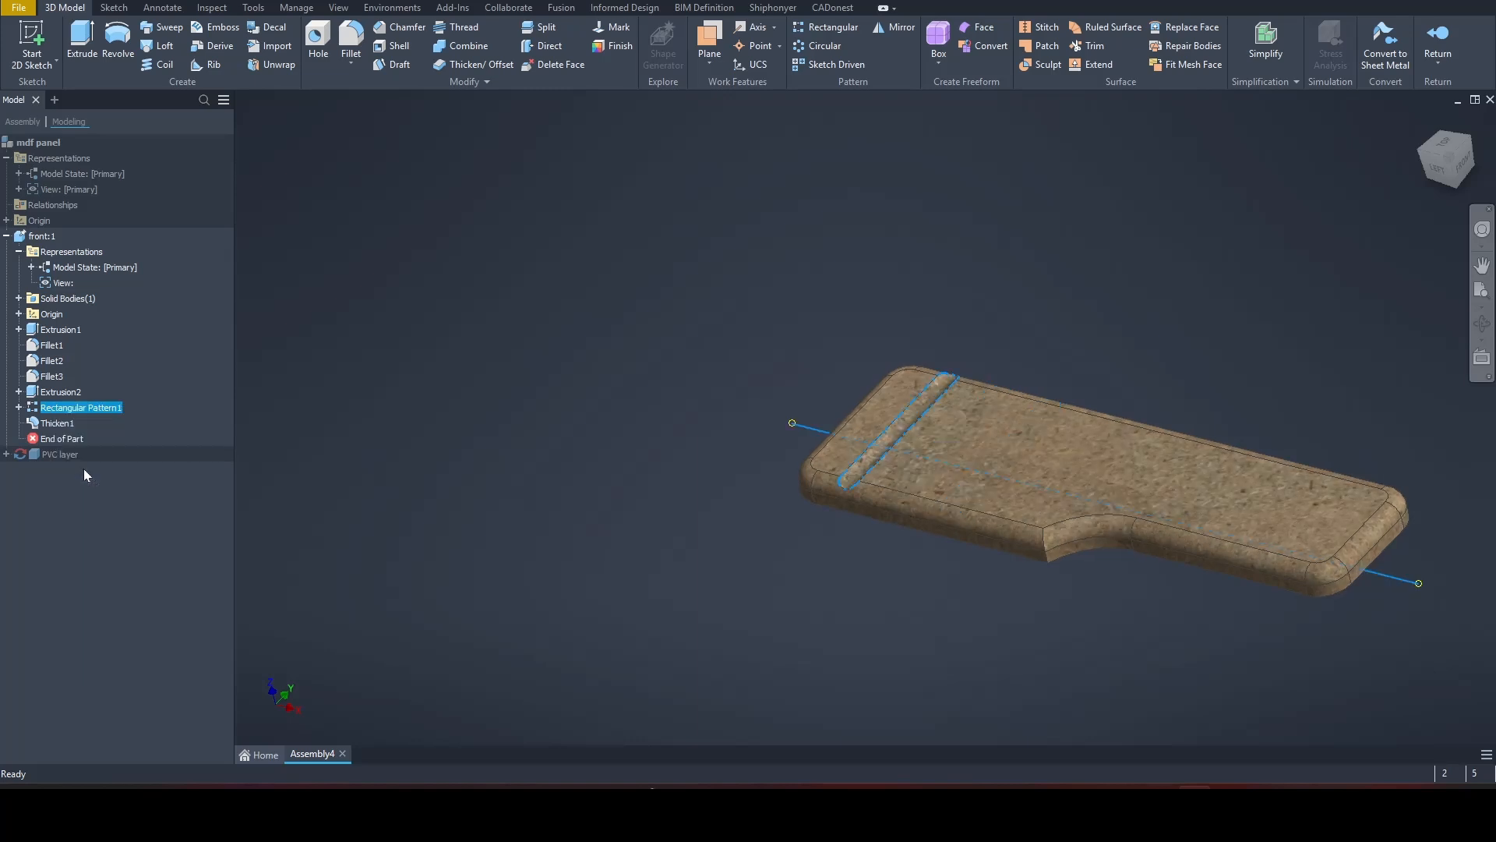
left_click(462, 267)
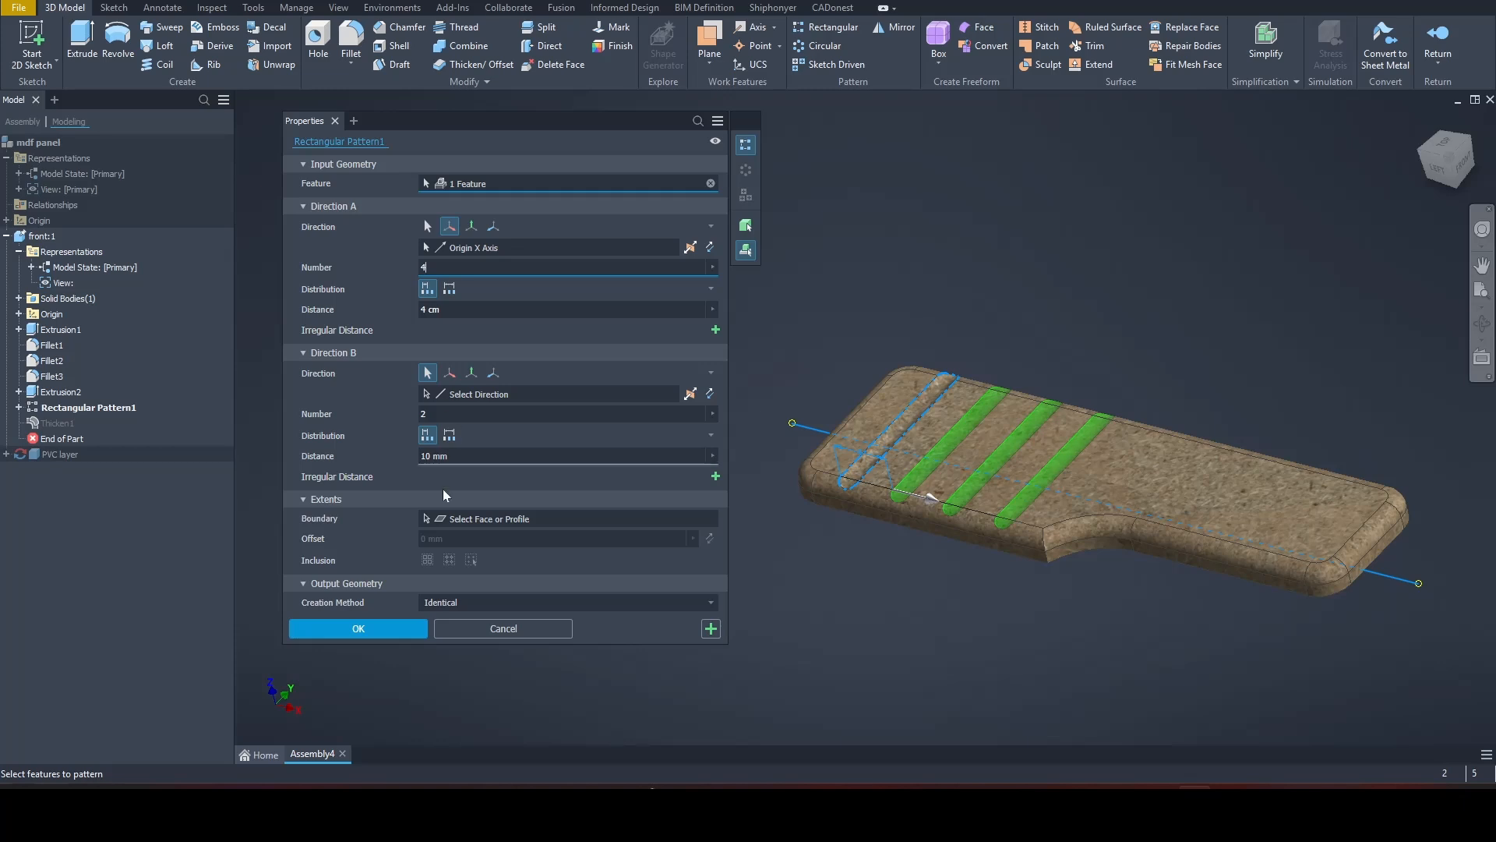
left_click(379, 628)
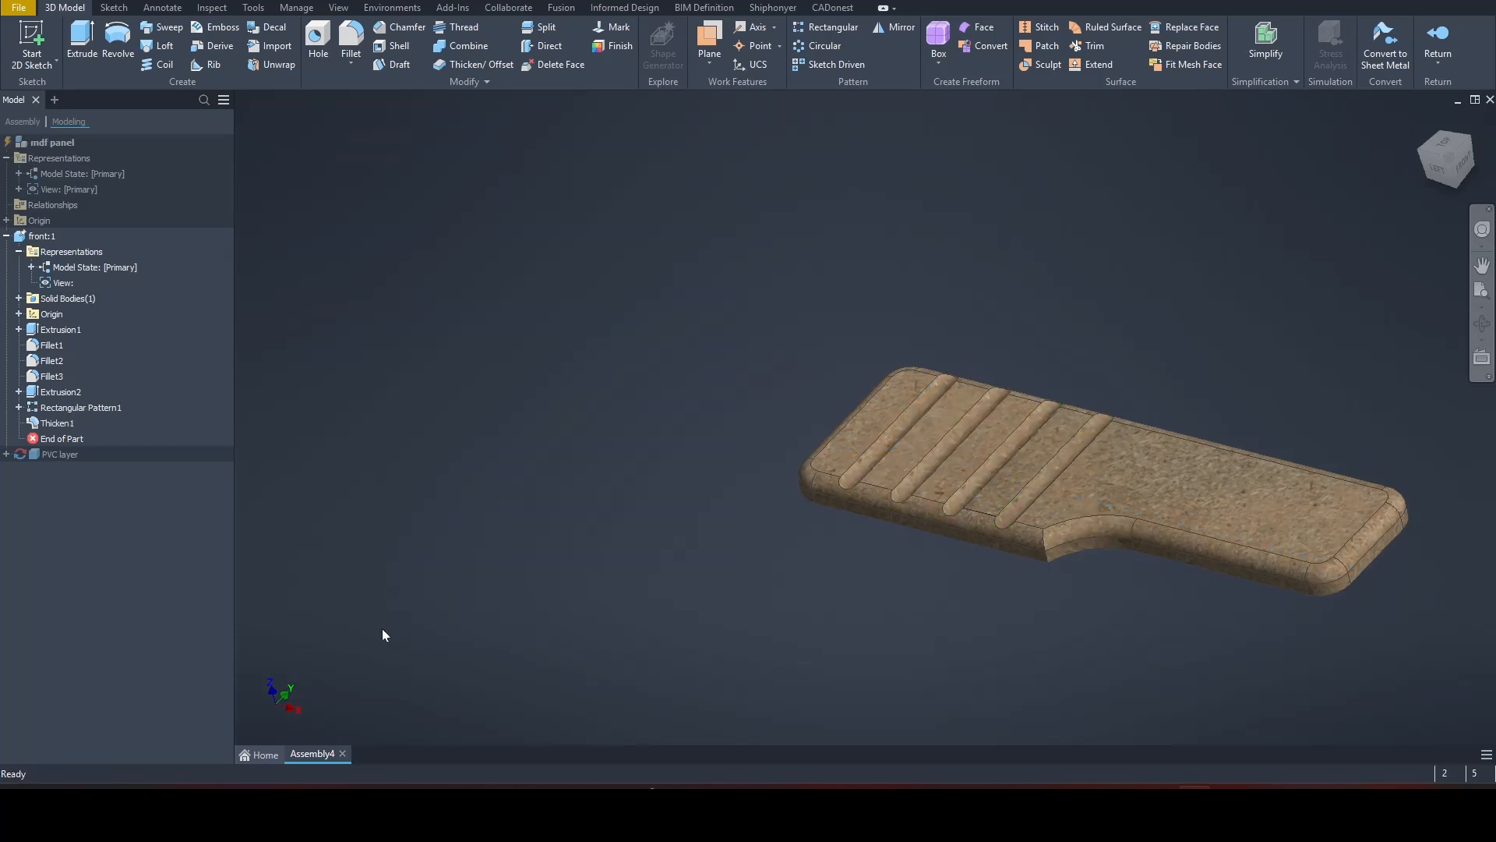
double_click(29, 145)
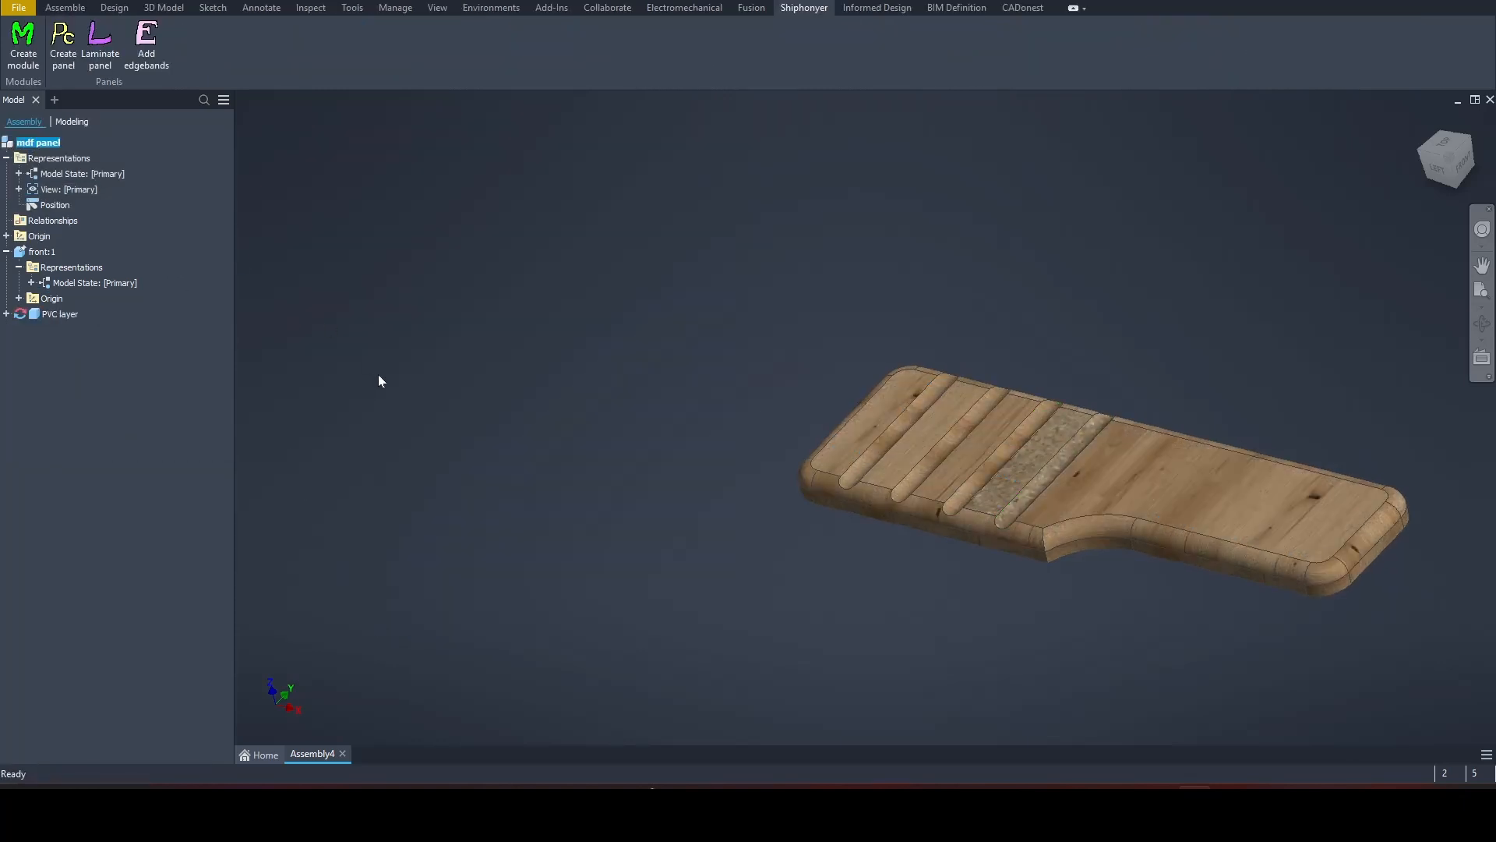
Step: Examine the PVC layer's coverage around the fourth groove on the panel's upper face
scroll(1037, 550, "up", 3)
scroll(1037, 550, "up", 4)
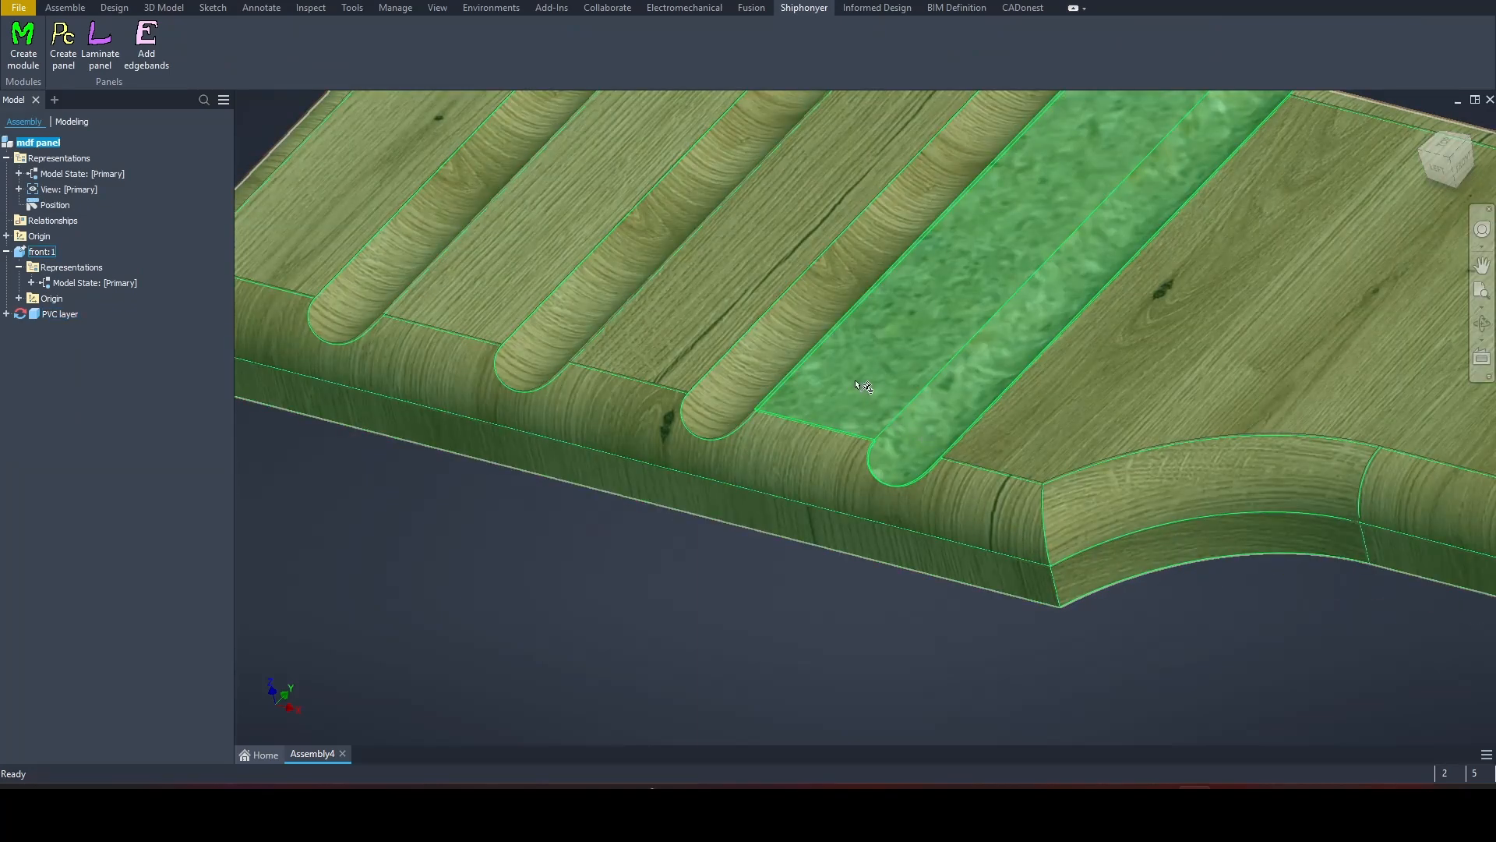
scroll(838, 592, "down", 5)
scroll(838, 592, "down", 3)
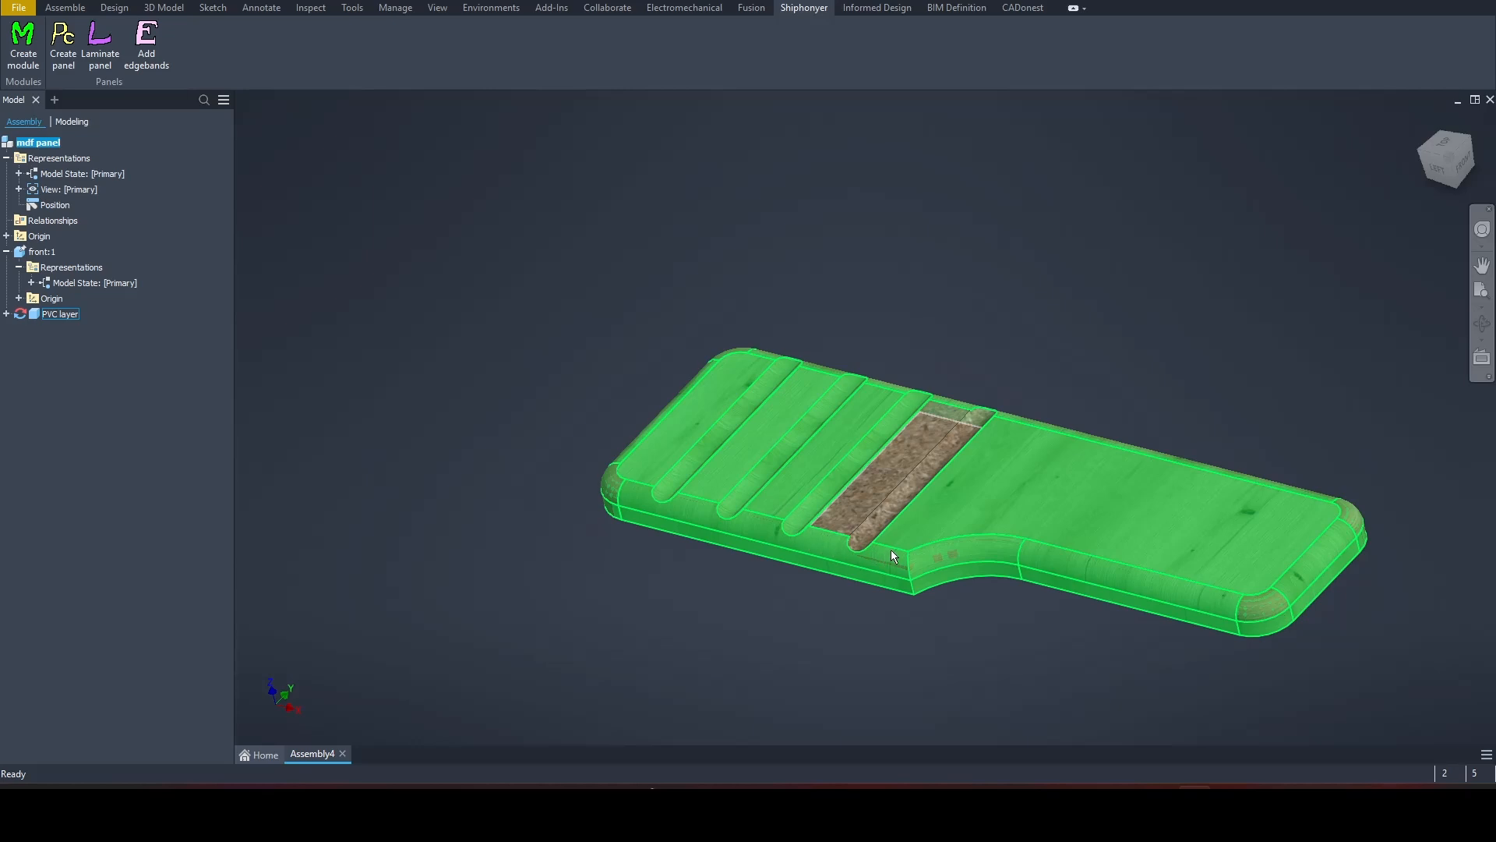
left_click(928, 514)
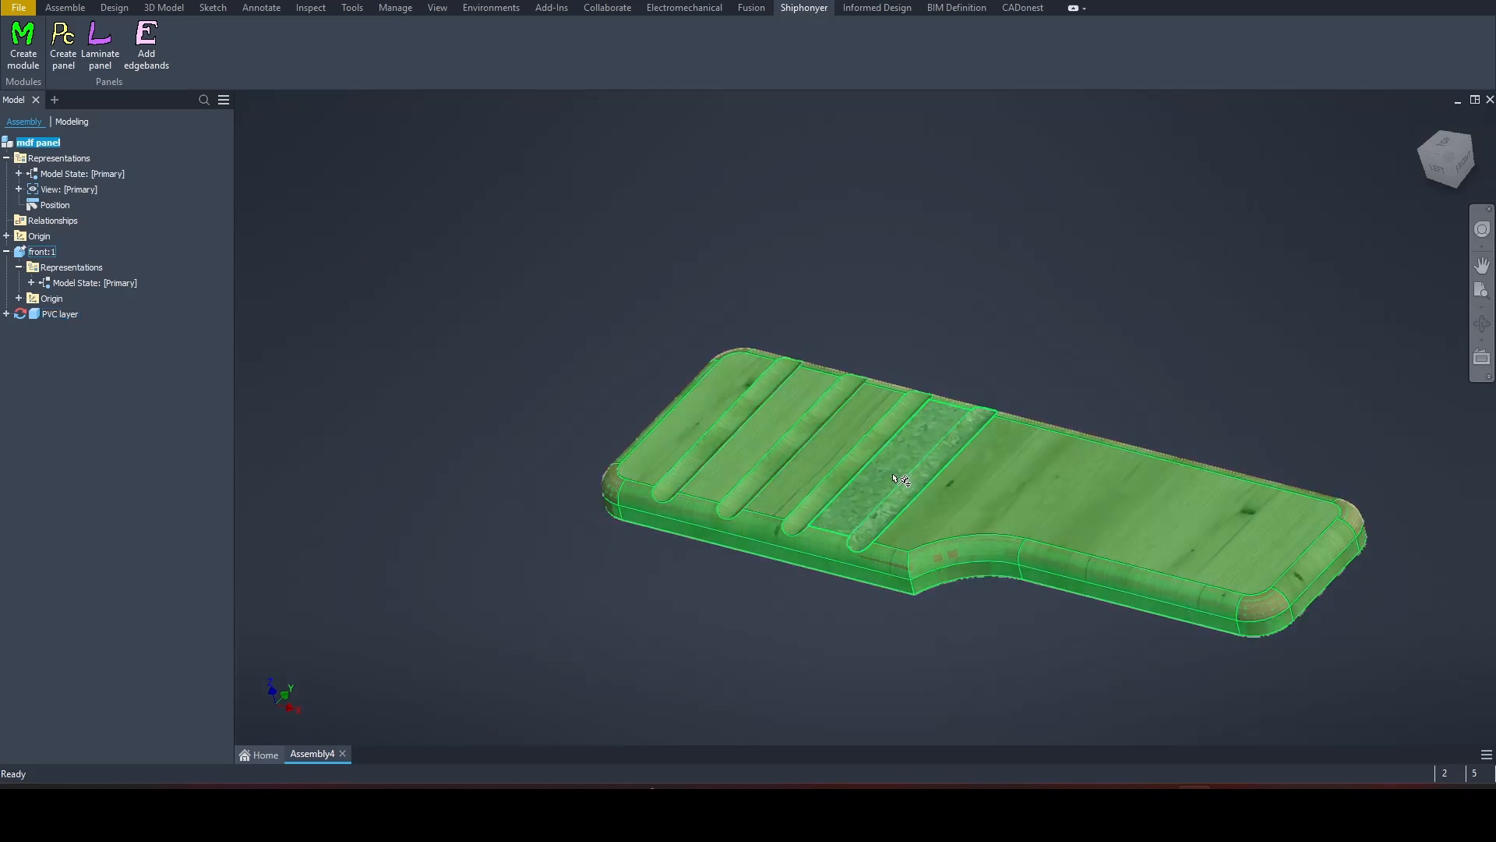
left_click(995, 365)
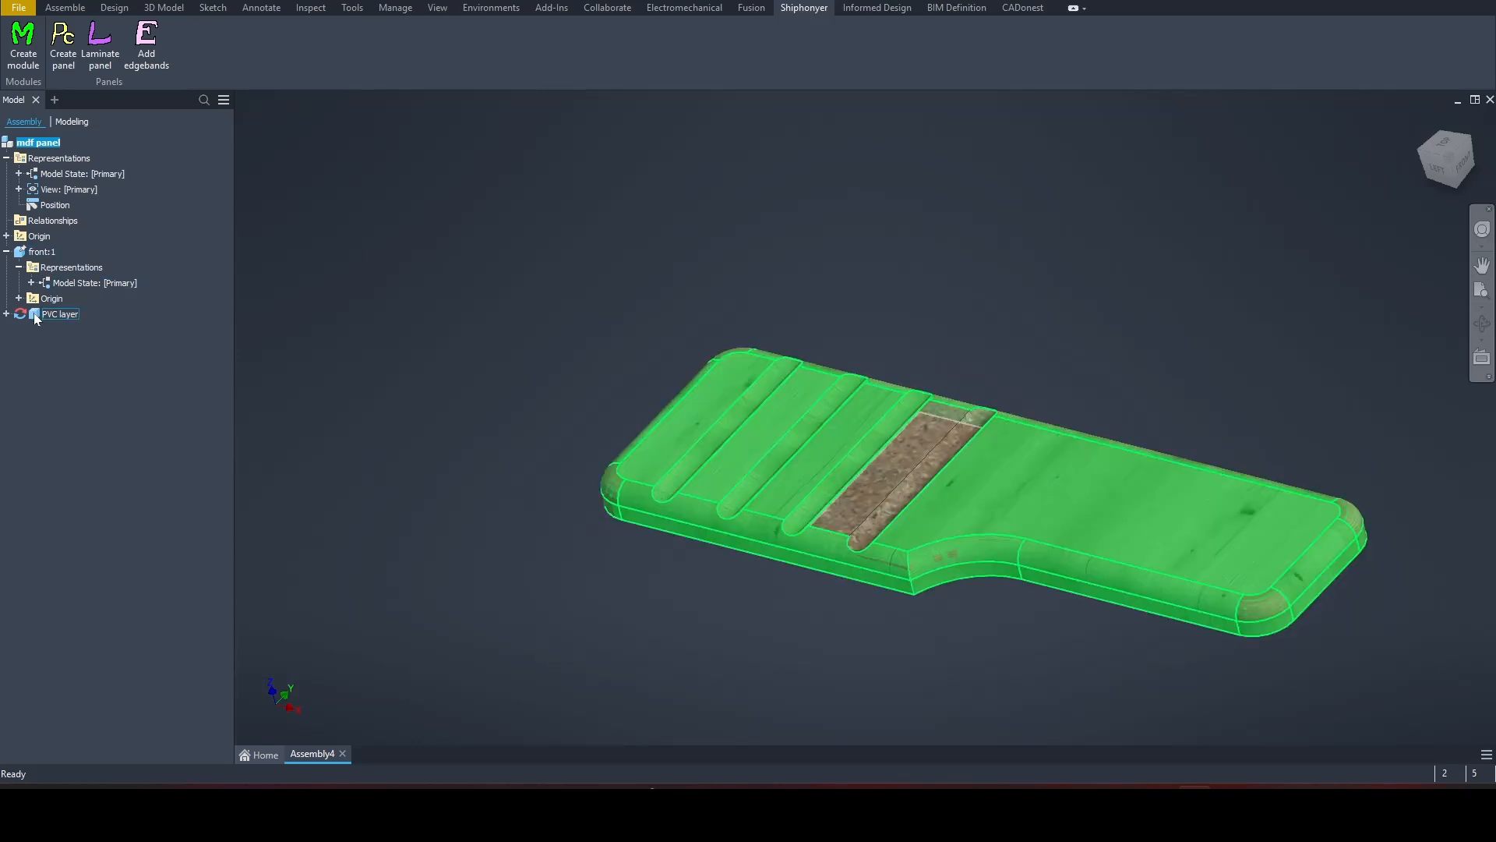
Step: Delete the PVC layer from the mdf panel assembly and cancel saving its part file
left_click(56, 314)
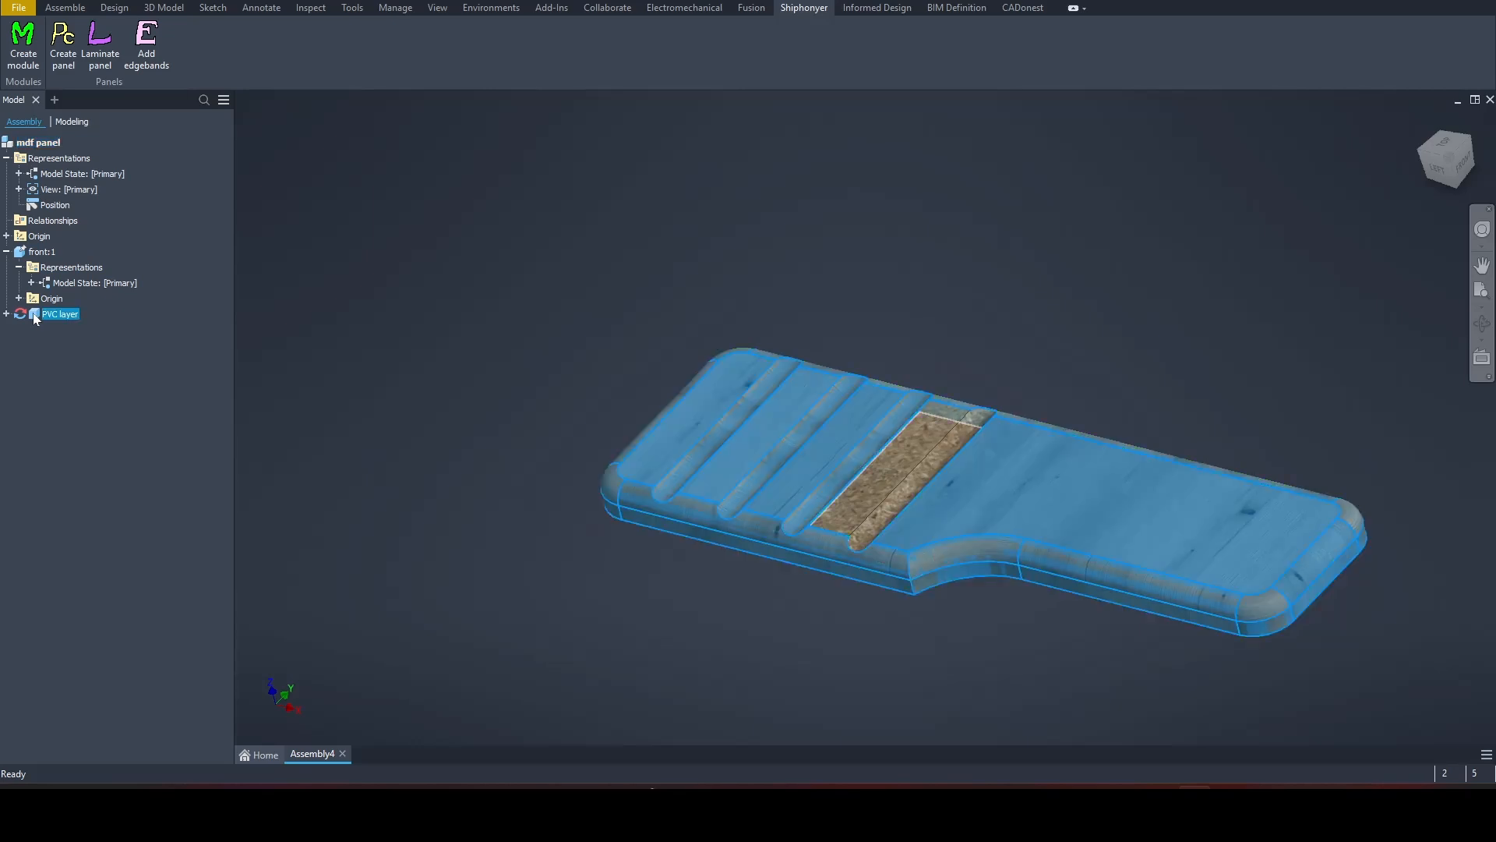
right_click(35, 319)
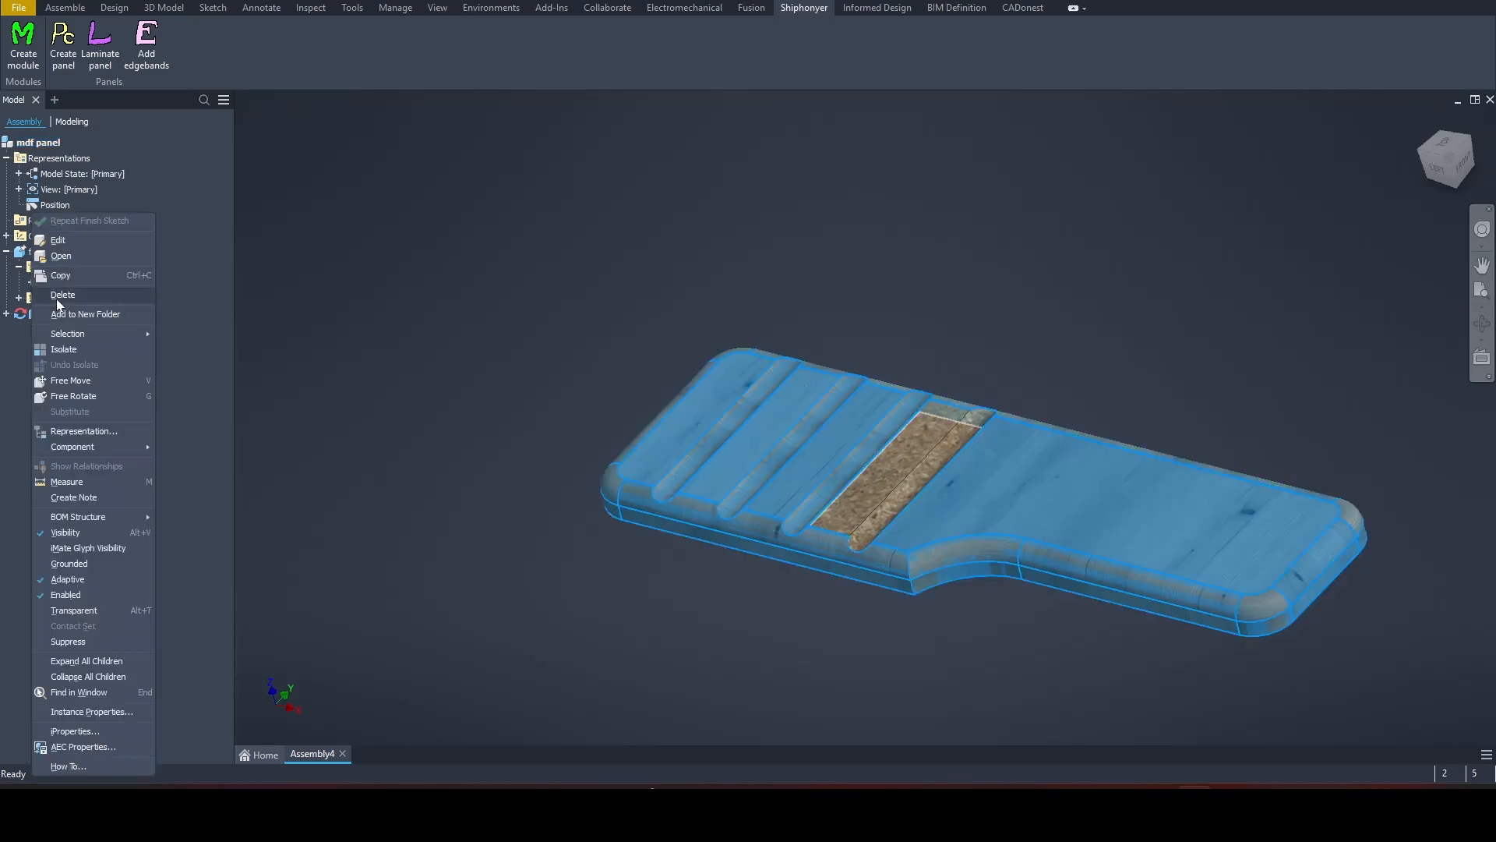
left_click(60, 296)
left_click(815, 408)
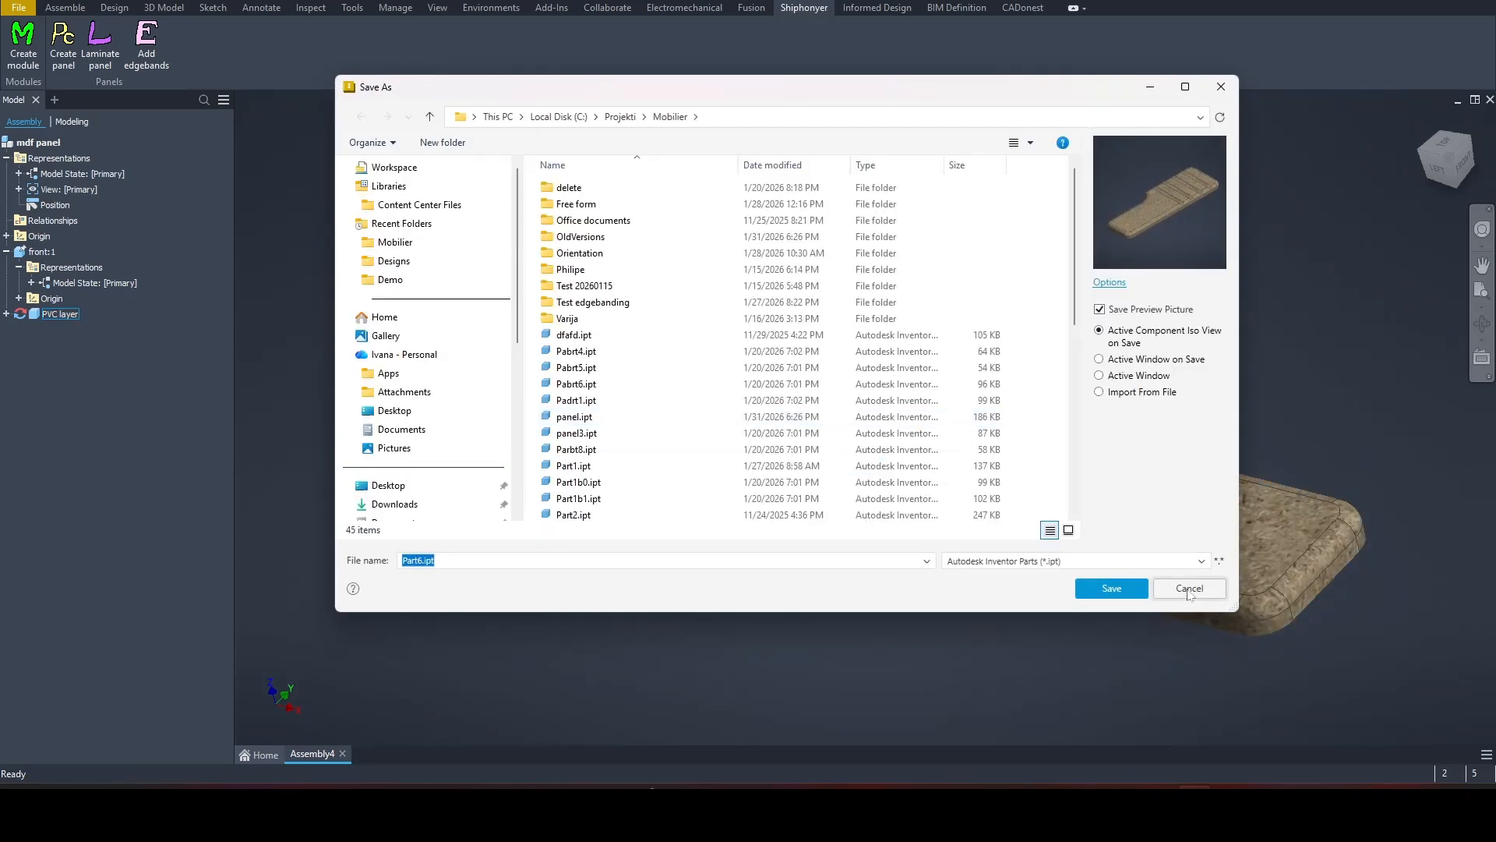
left_click(1188, 589)
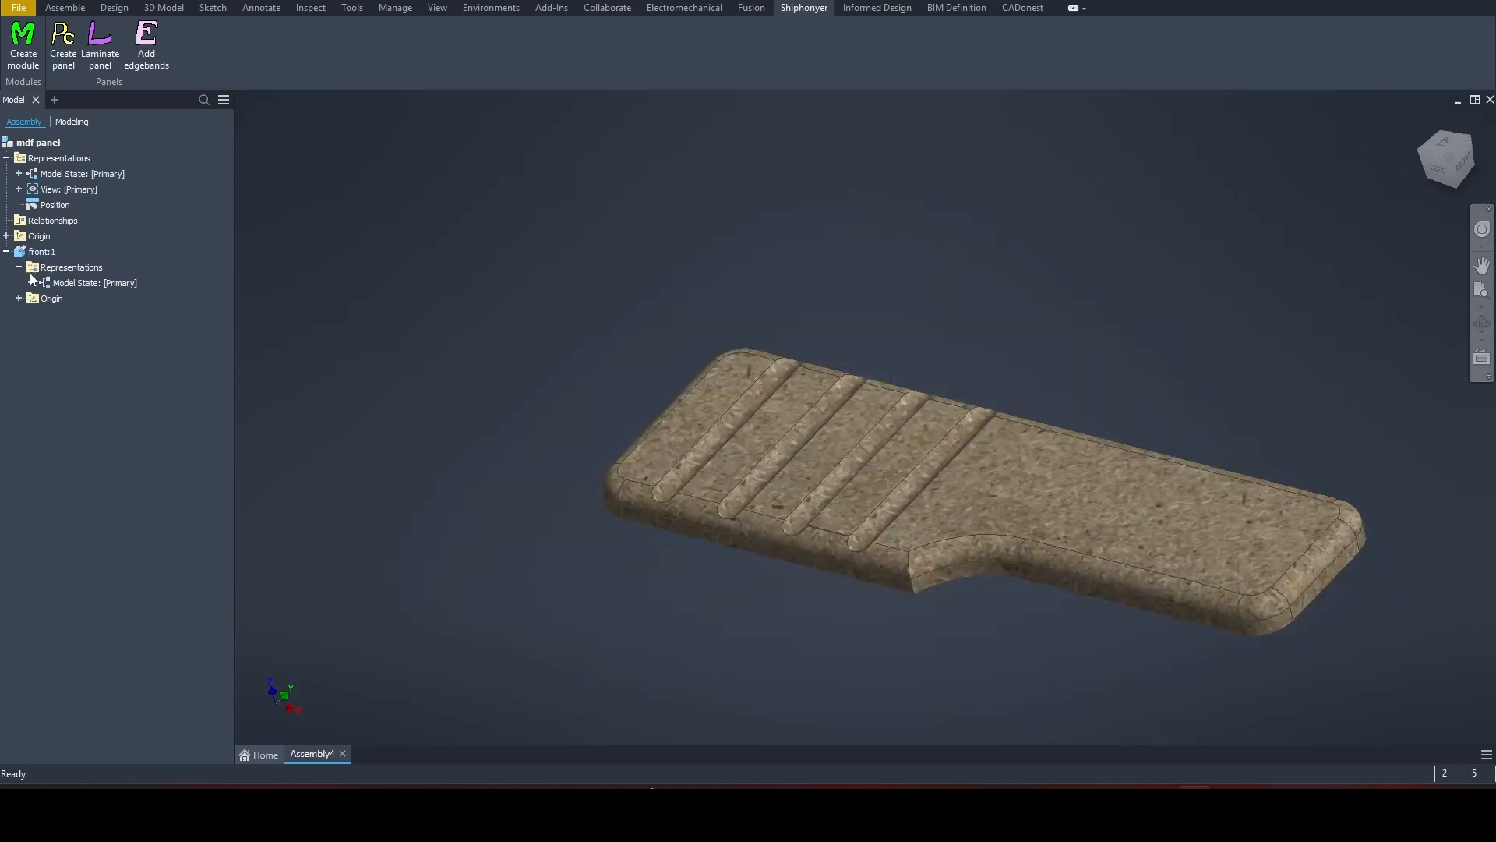
Step: Delete the Thicken1 feature from the front part and return to the mdf panel assembly
double_click(37, 251)
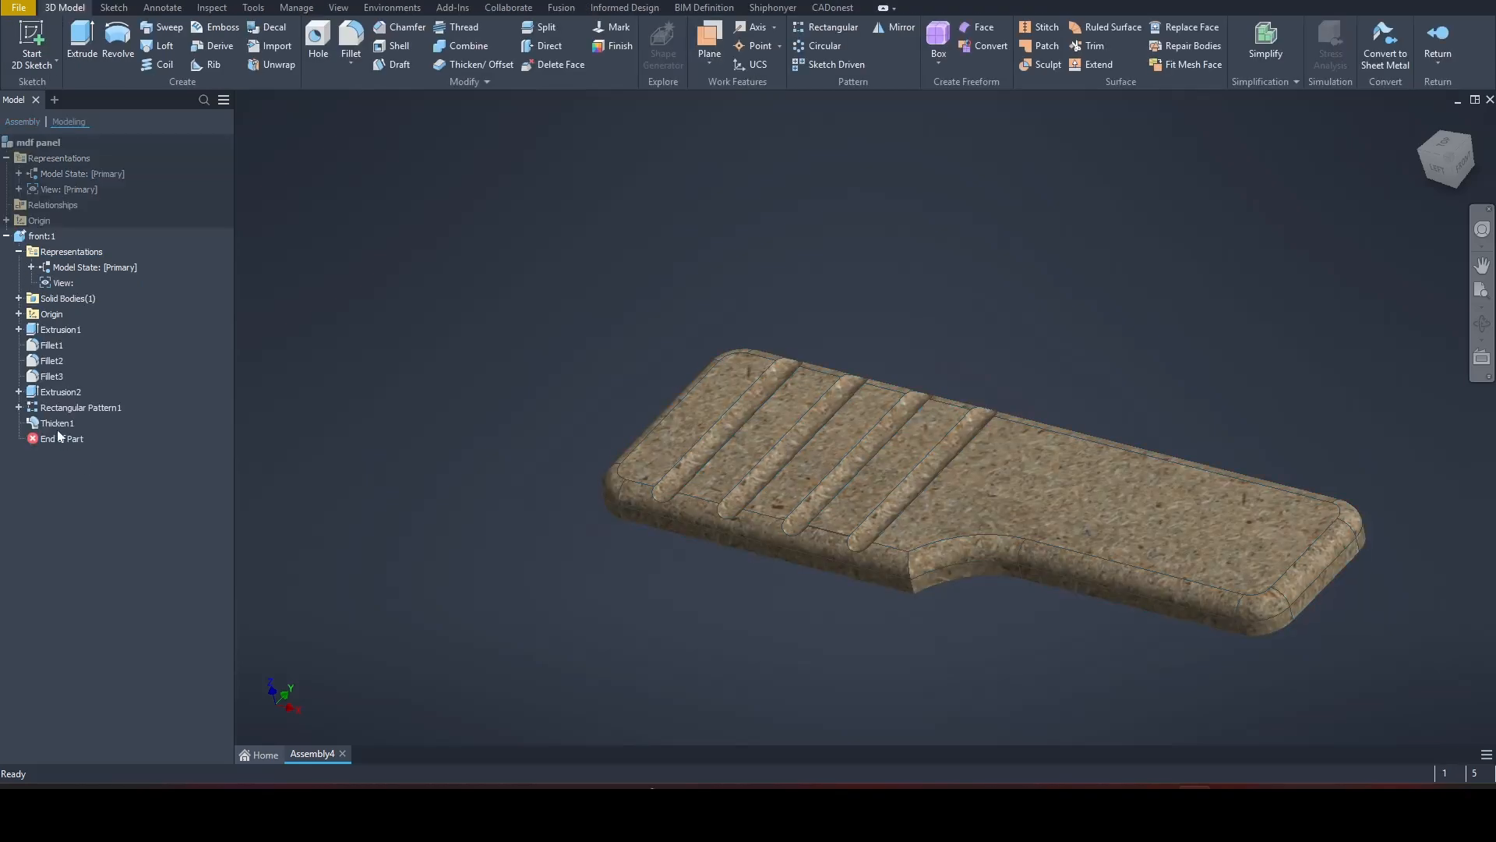
left_click(57, 428)
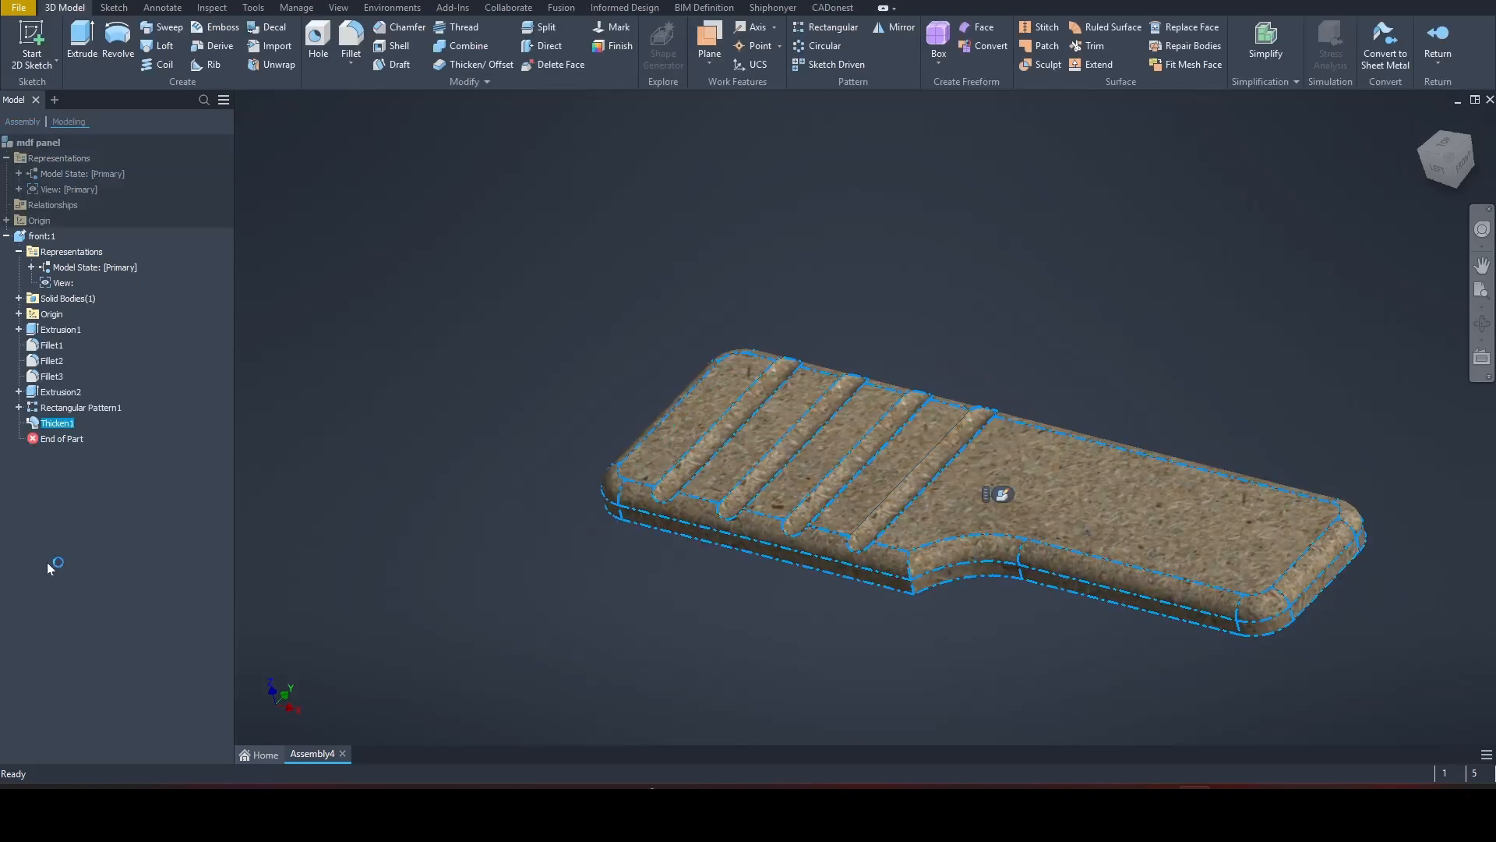
right_click(53, 422)
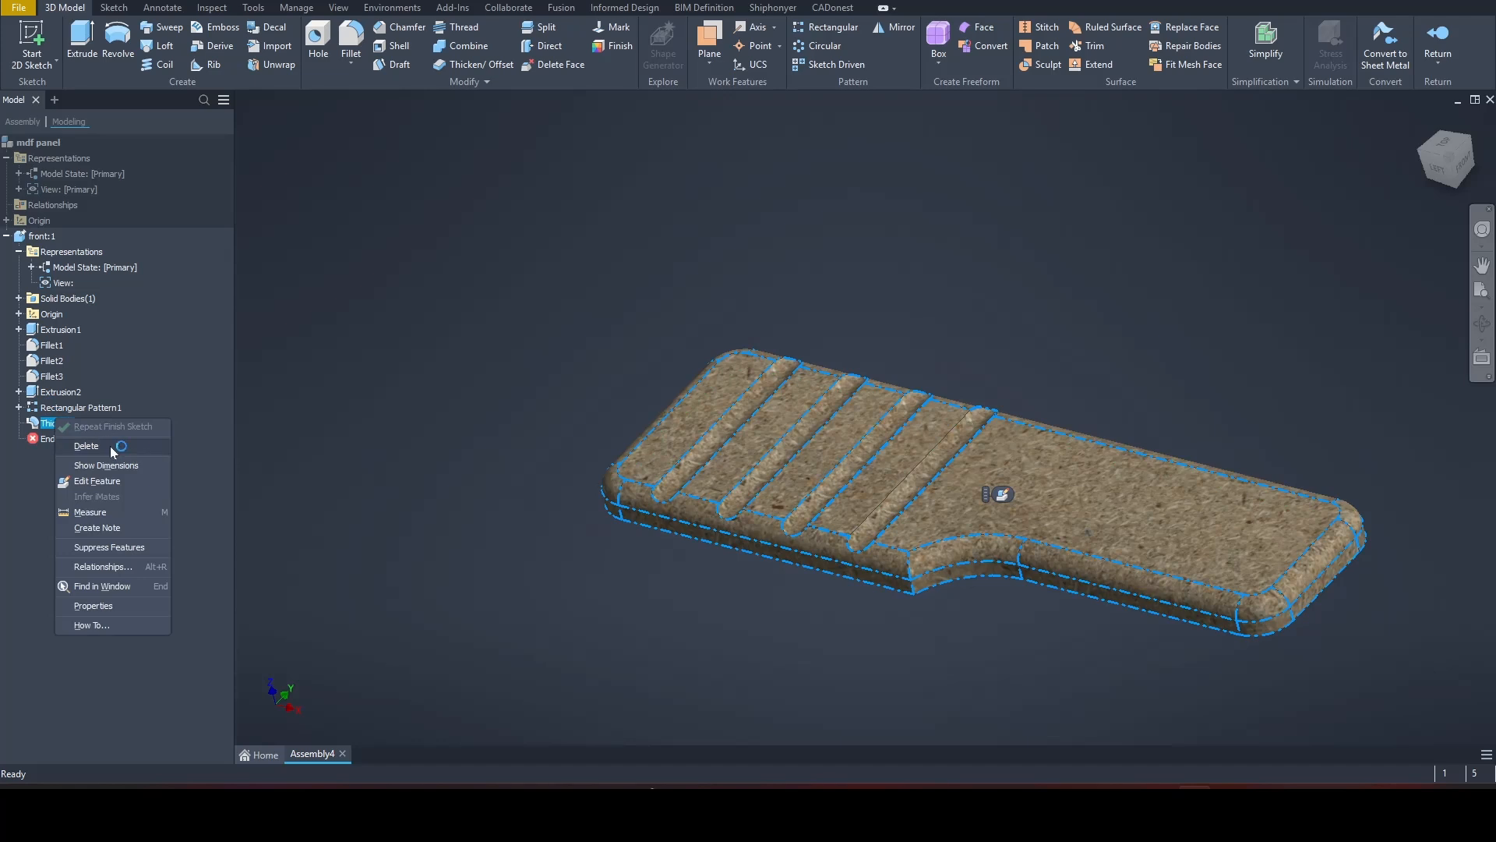
left_click(86, 446)
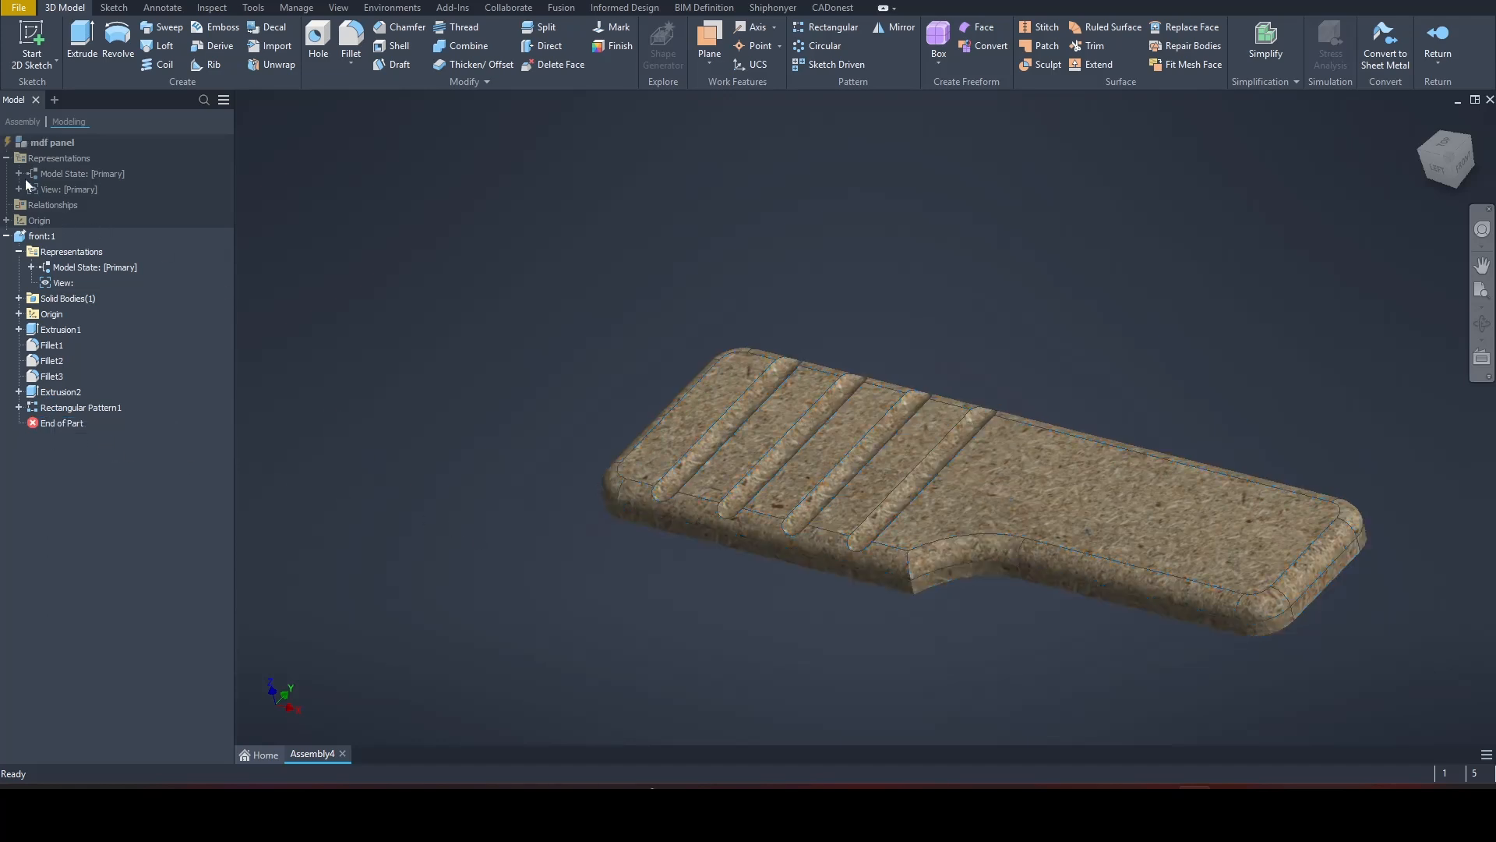
double_click(25, 144)
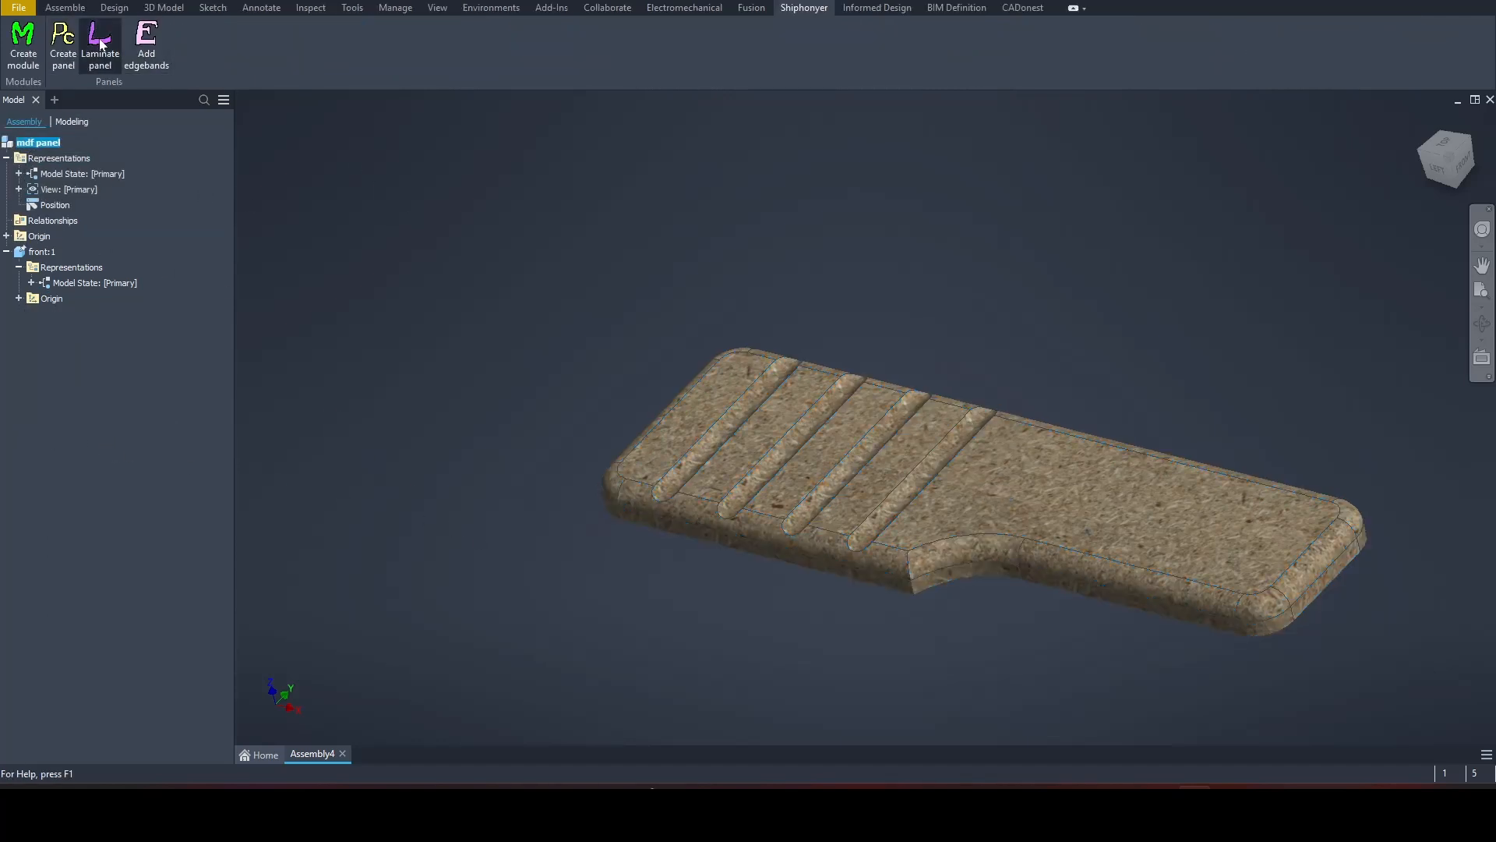
Step: Laminate the four-groove panel body with the 06 - Alpine Walnut - AW design at 0.35 mm thickness
left_click(101, 43)
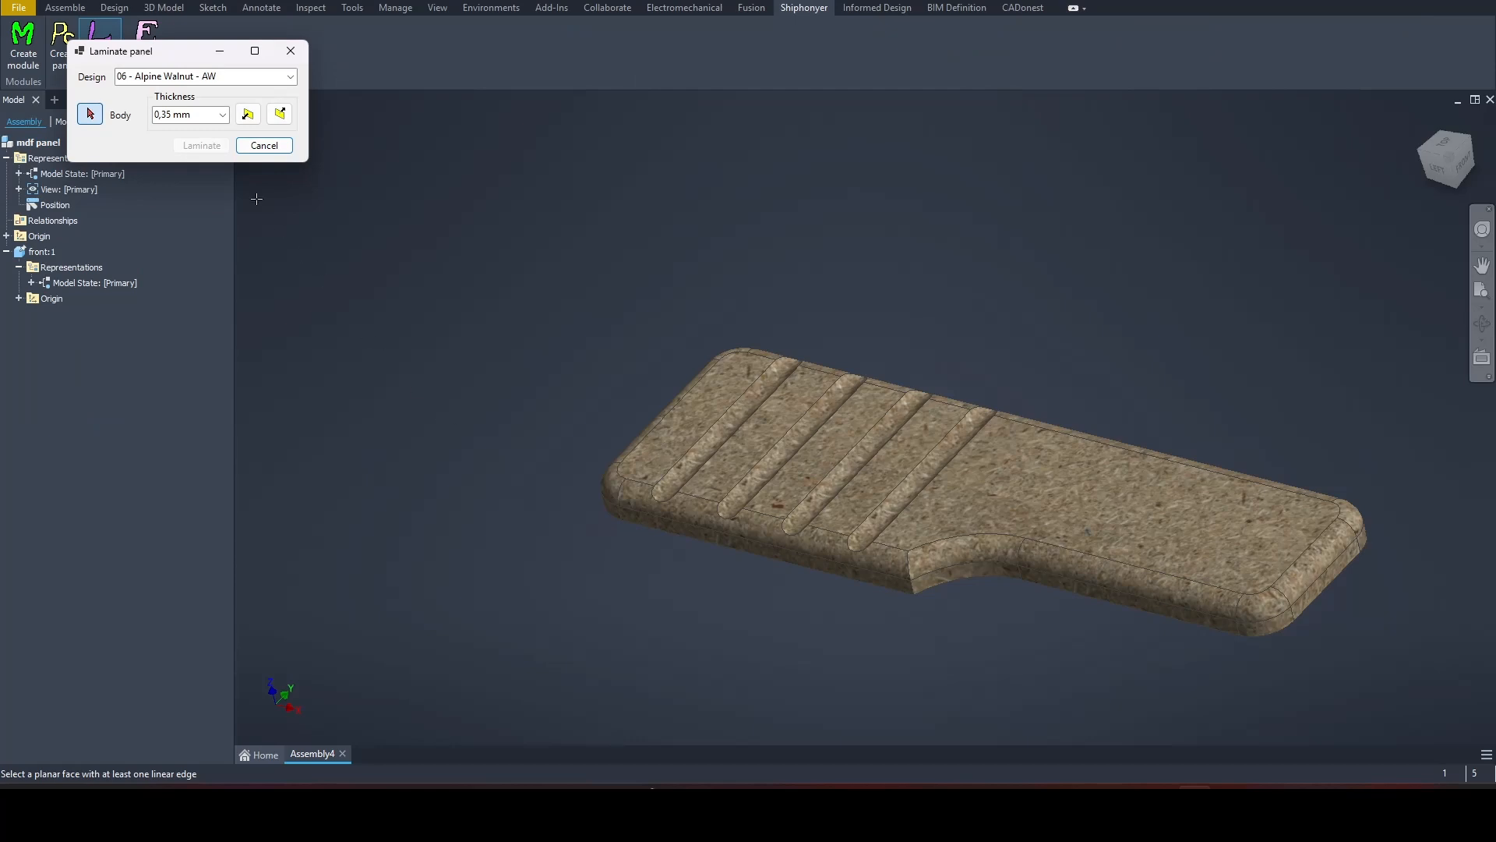
left_click(668, 438)
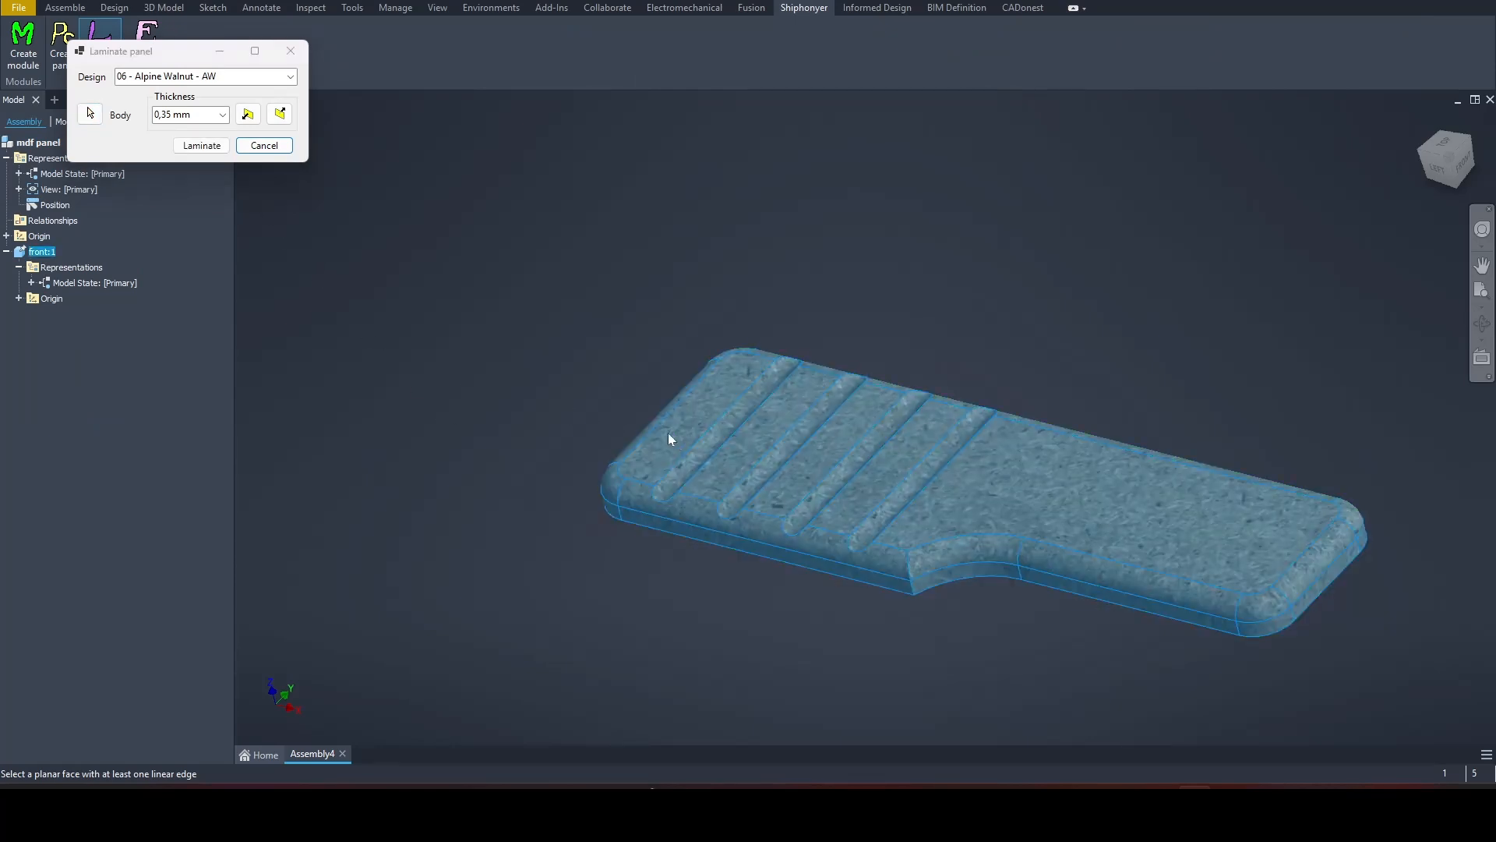
left_click(204, 145)
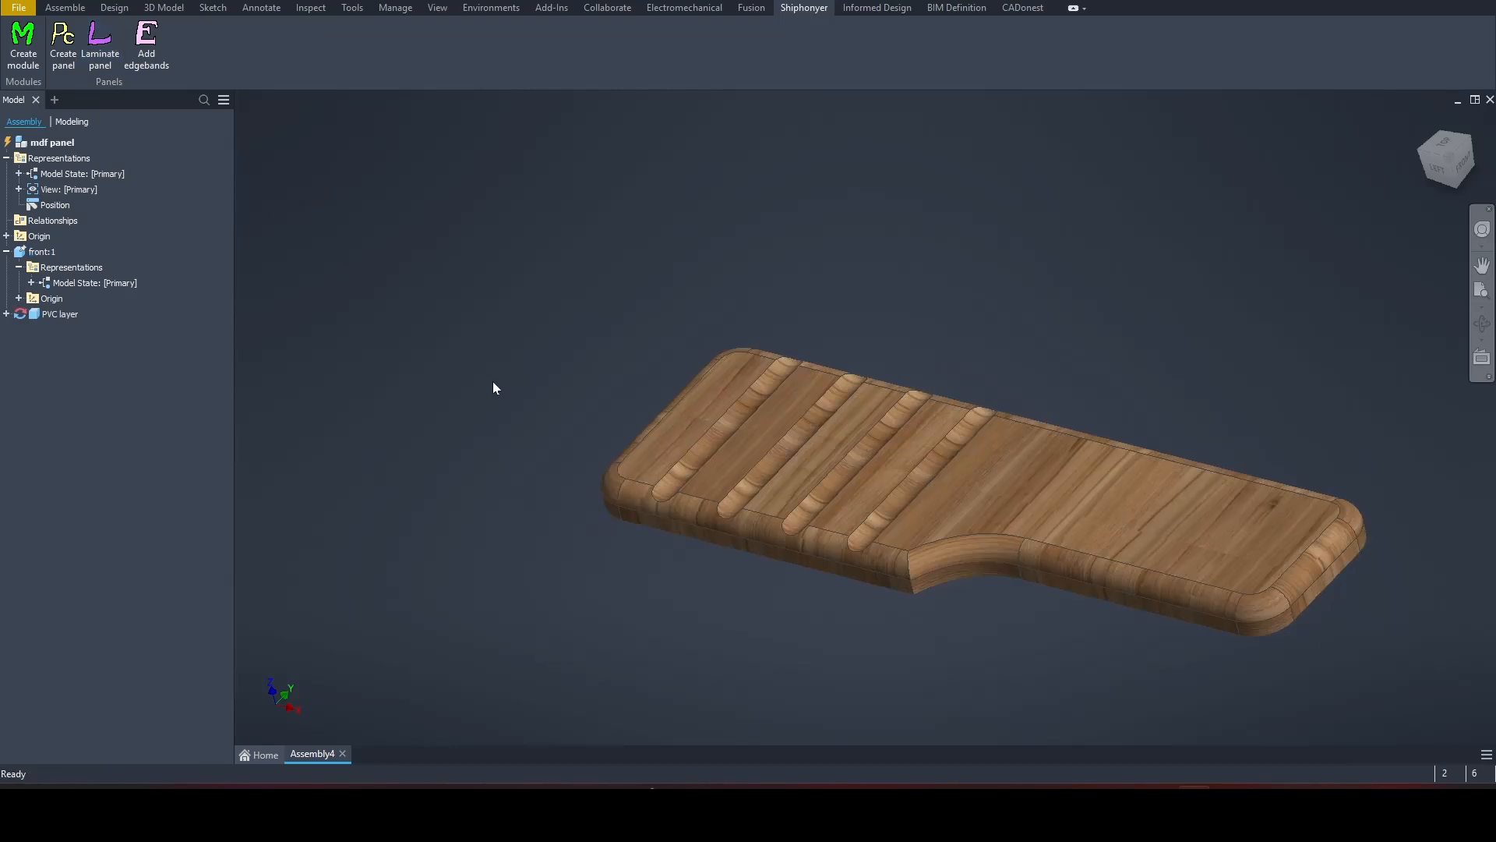